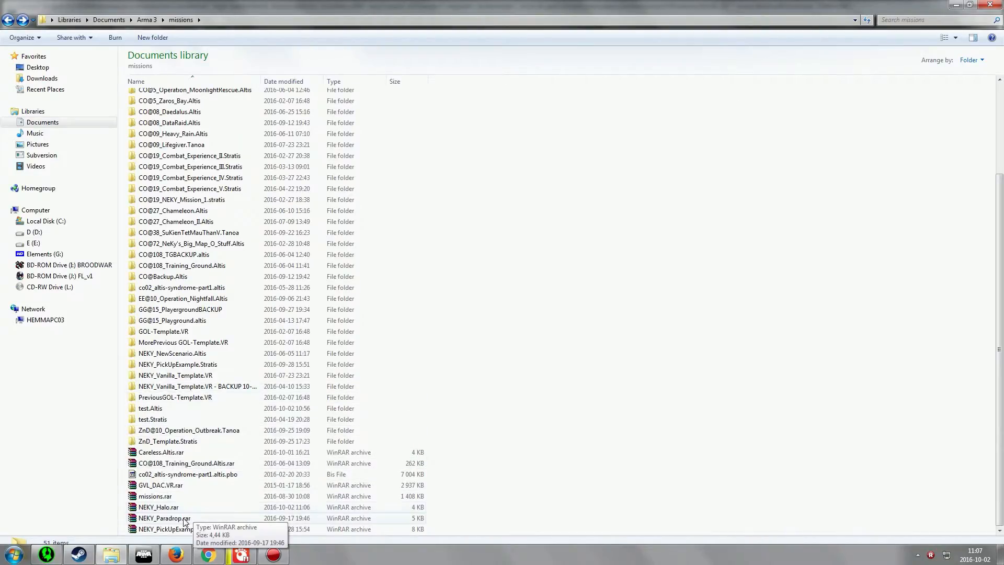
# Extract the NEKY_Halo.rar archive into a NEKY_Halo folder inside missions
pyautogui.click(150, 510)
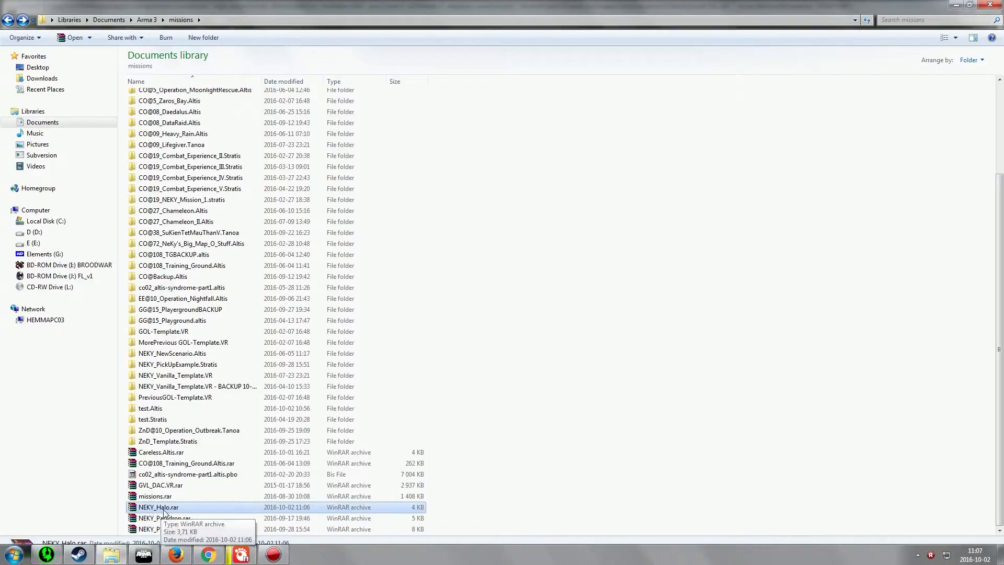
pyautogui.rightClick(175, 510)
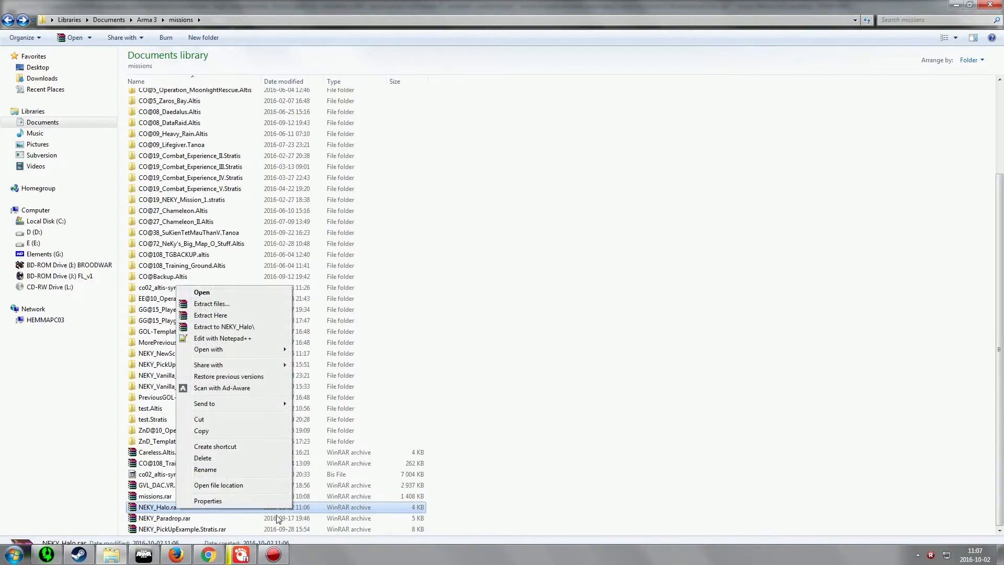
pyautogui.click(233, 327)
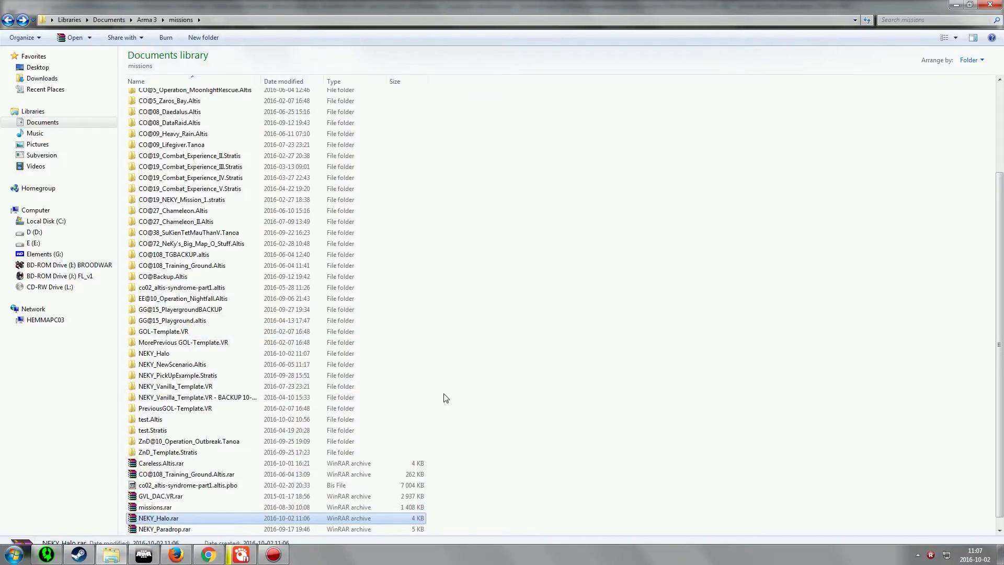
# Open the extracted NEKY_Halo folder to inspect its script files, then return to the missions folder
pyautogui.doubleClick(176, 353)
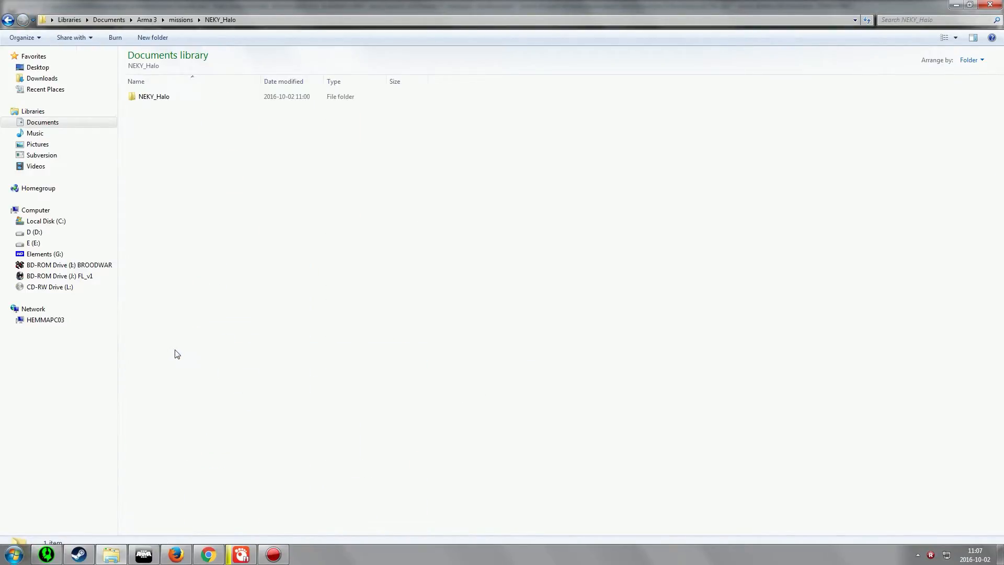
pyautogui.doubleClick(157, 100)
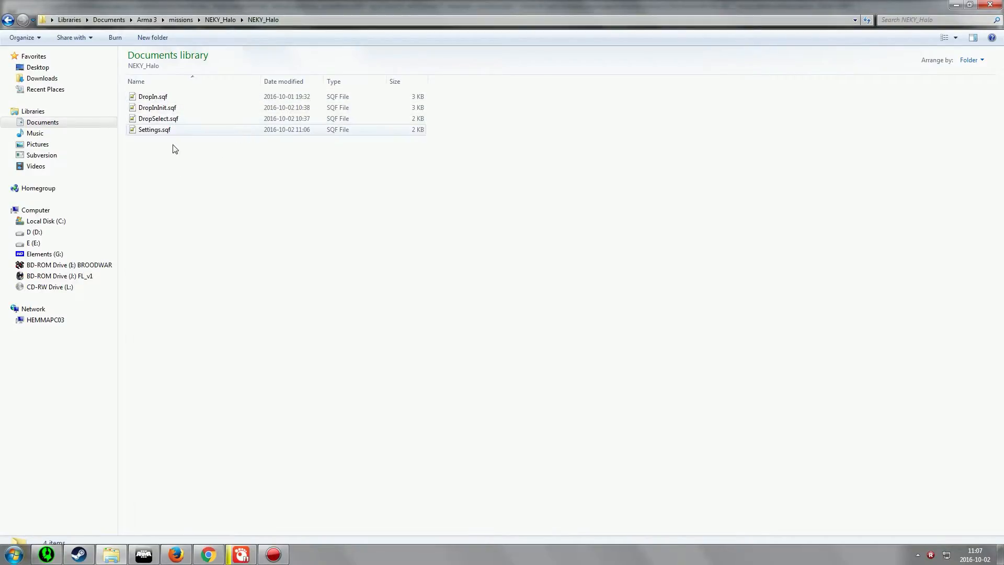
pyautogui.press('BackSpace')
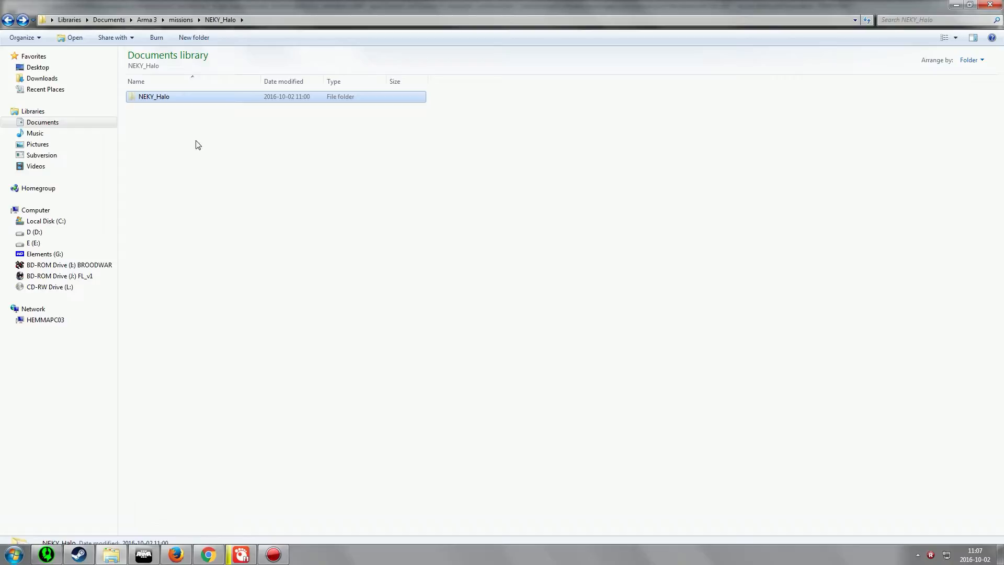
pyautogui.press('BackSpace')
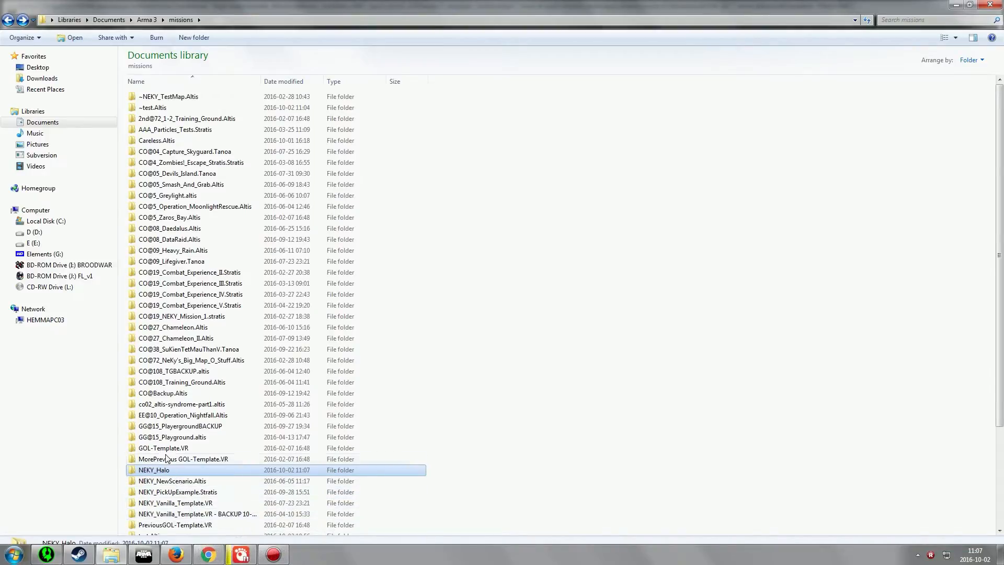
# Paste the NEKY_Halo script folder into the Scripts folder of the test.Altis mission
pyautogui.scroll(-2, 166, 458)
pyautogui.doubleClick(158, 474)
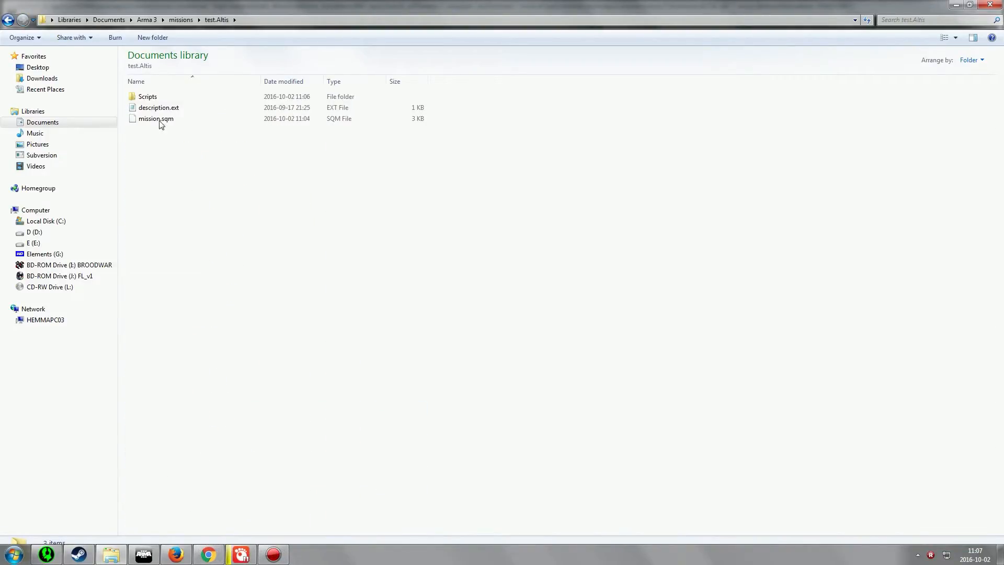
pyautogui.doubleClick(147, 97)
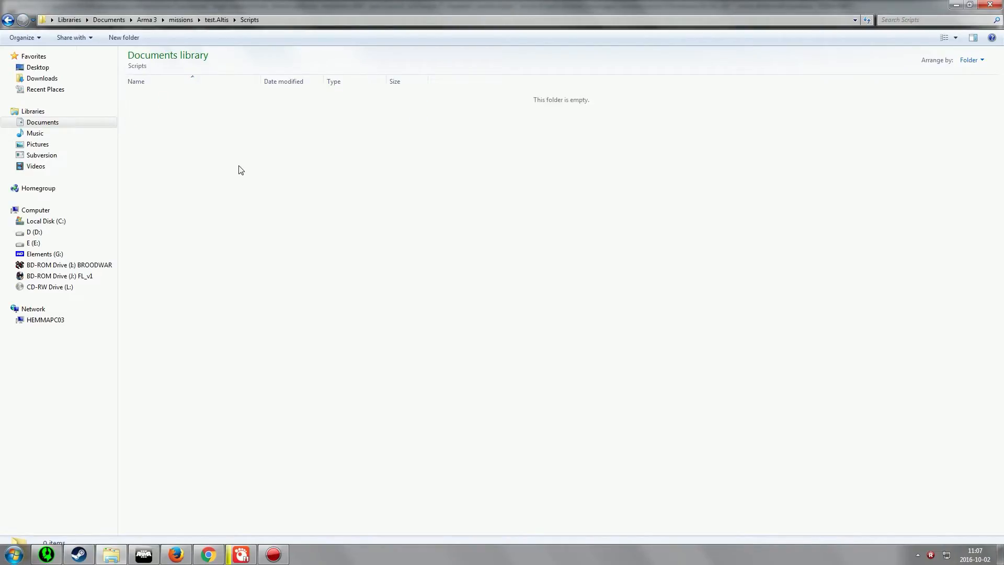
pyautogui.hotkey('ctrl', 'v')
pyautogui.click(254, 179)
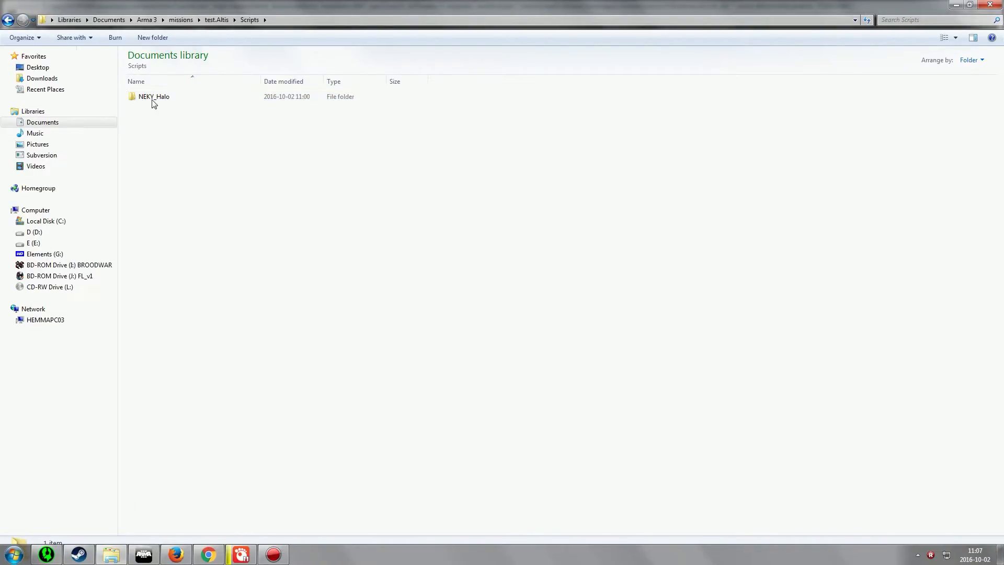
# Open Settings.sqf from the pasted NEKY_Halo folder in the text editor
pyautogui.doubleClick(151, 99)
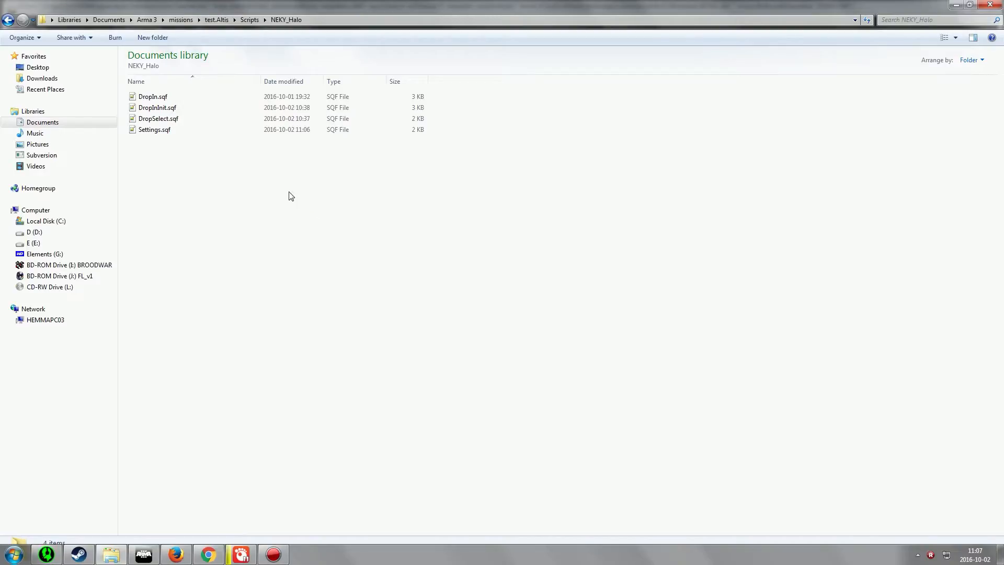
pyautogui.click(163, 131)
pyautogui.doubleClick(163, 130)
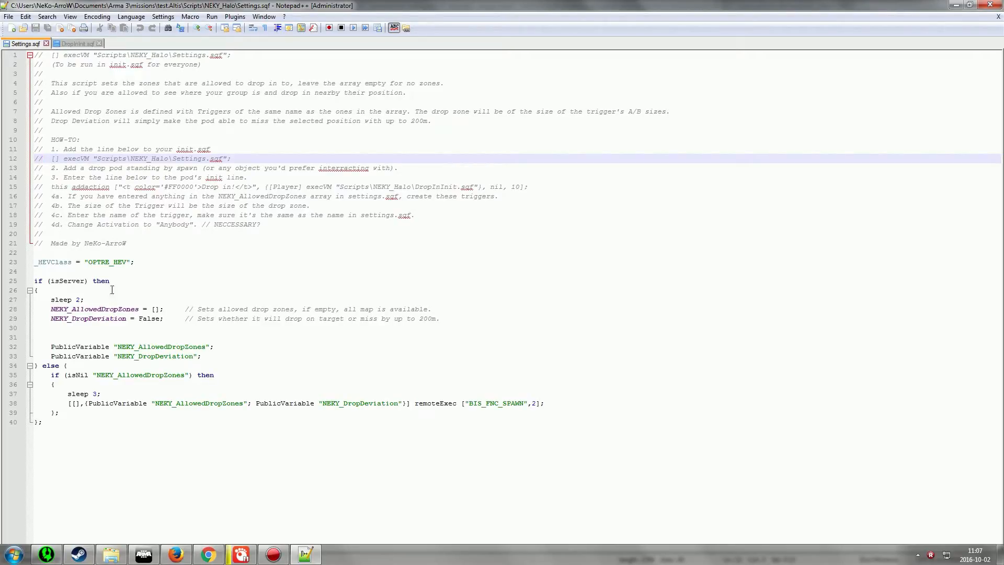
# Read the how-to comments and the _HEVClass line in Settings.sqf
pyautogui.click(54, 137)
pyautogui.press('Down')
pyautogui.press('Down')
pyautogui.press('Down')
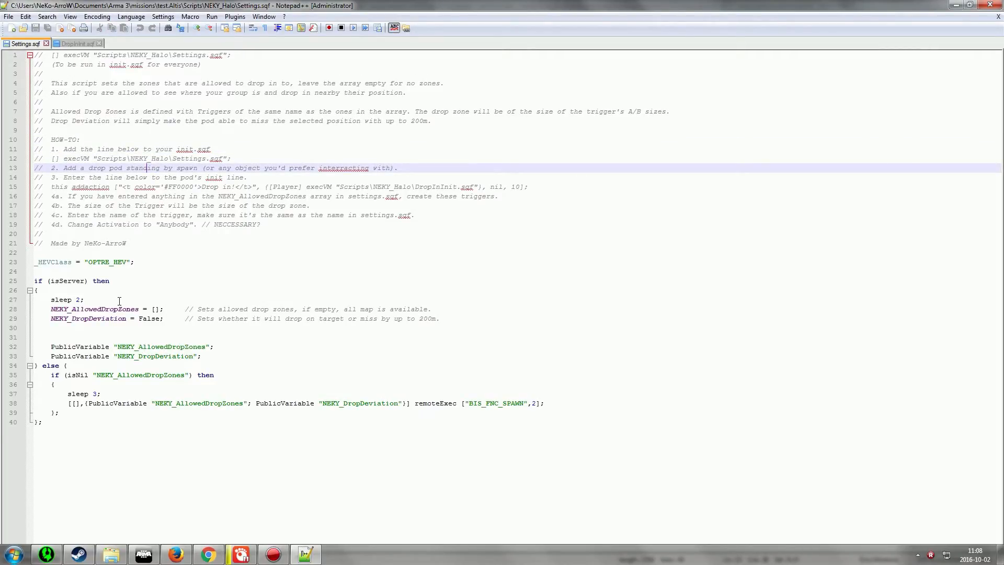
pyautogui.doubleClick(52, 262)
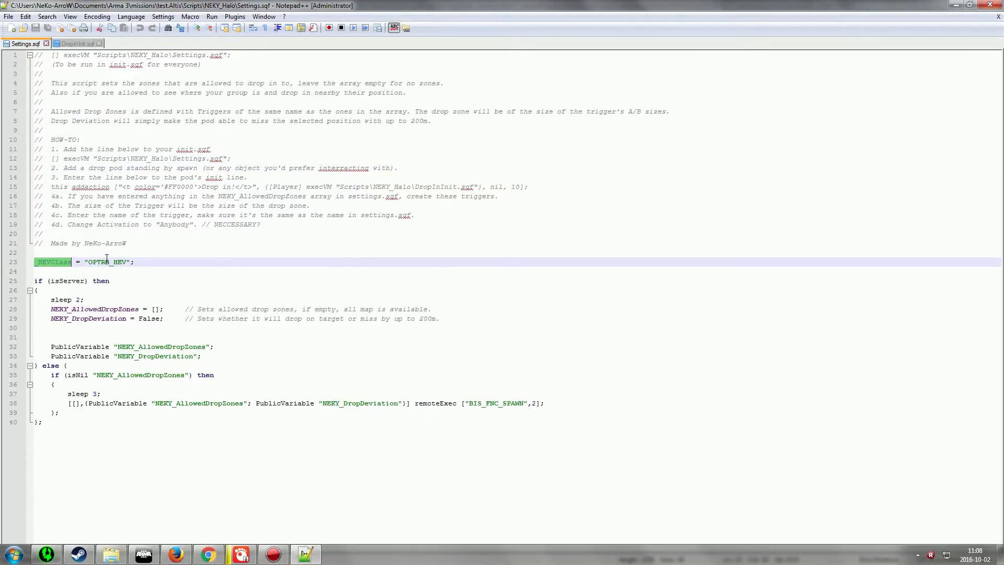
pyautogui.click(103, 263)
pyautogui.click(79, 268)
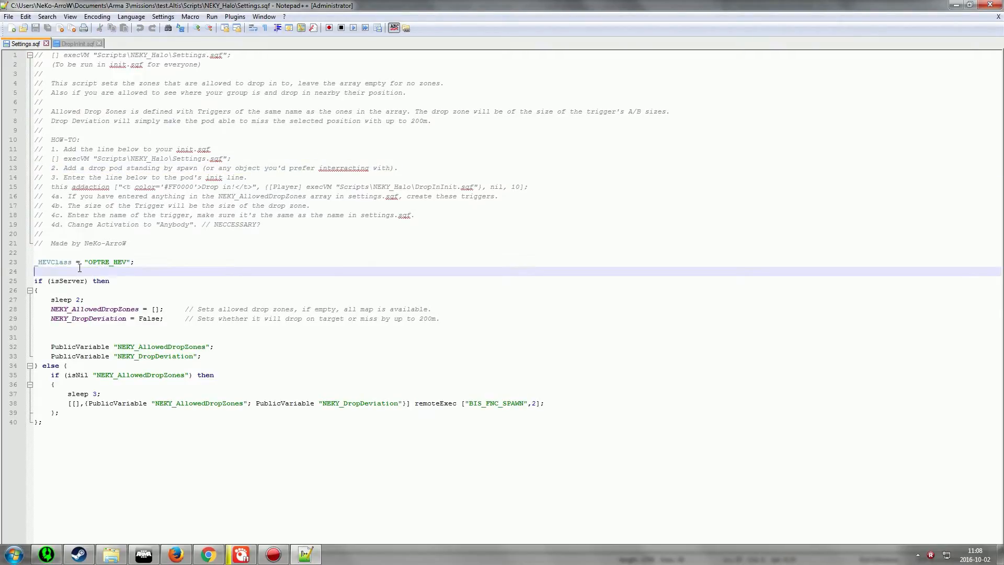
pyautogui.click(80, 263)
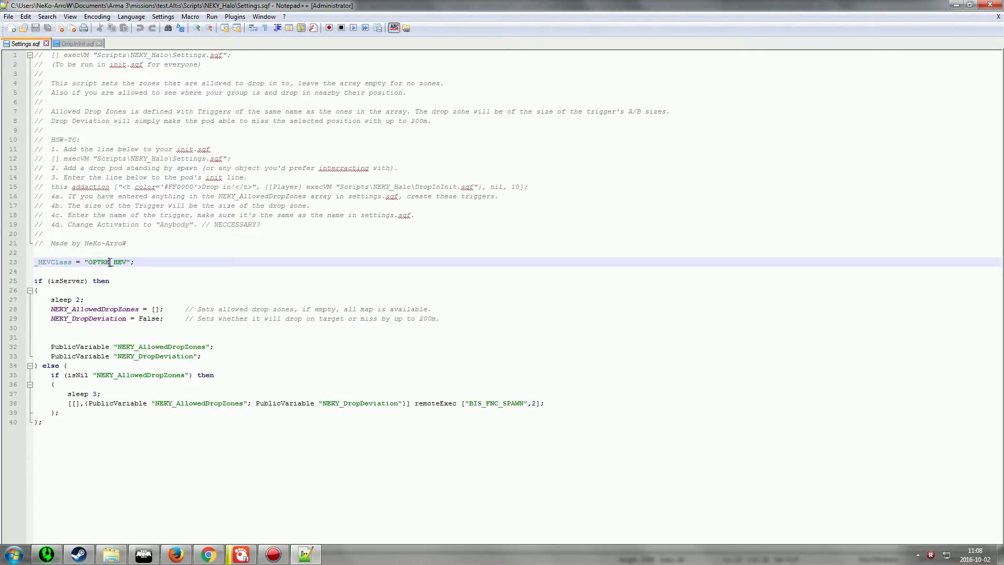
pyautogui.doubleClick(106, 262)
pyautogui.click(109, 270)
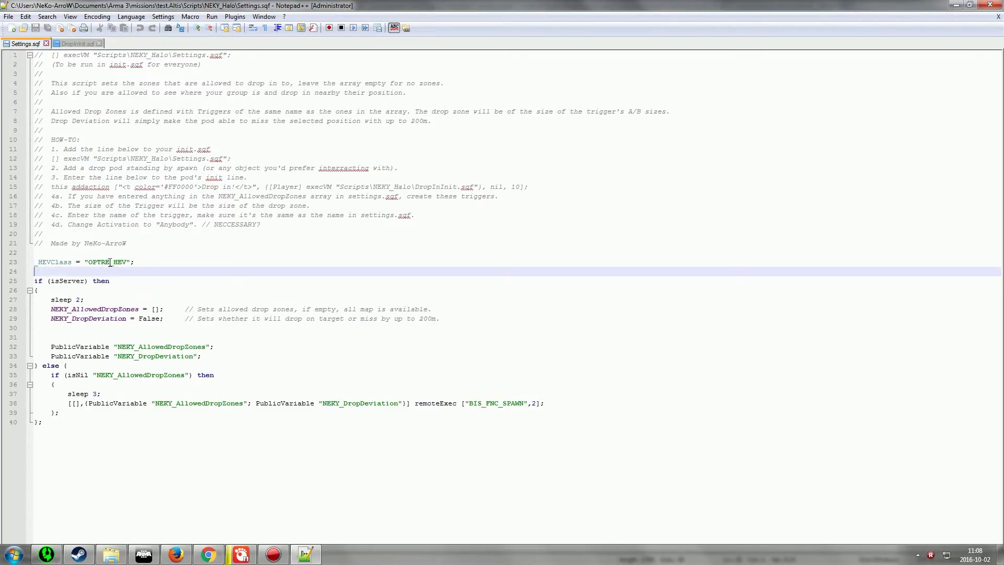
pyautogui.click(110, 262)
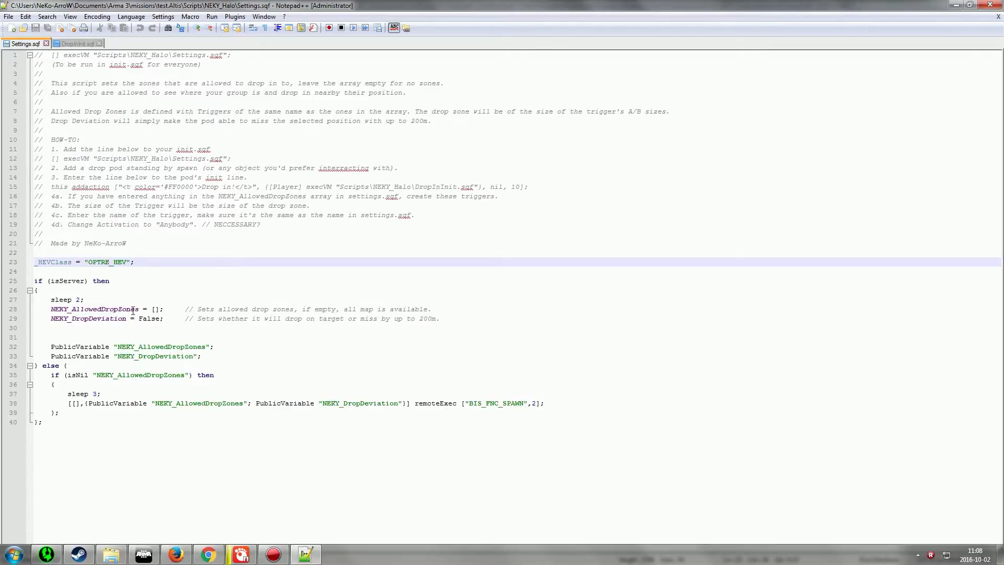
pyautogui.click(140, 262)
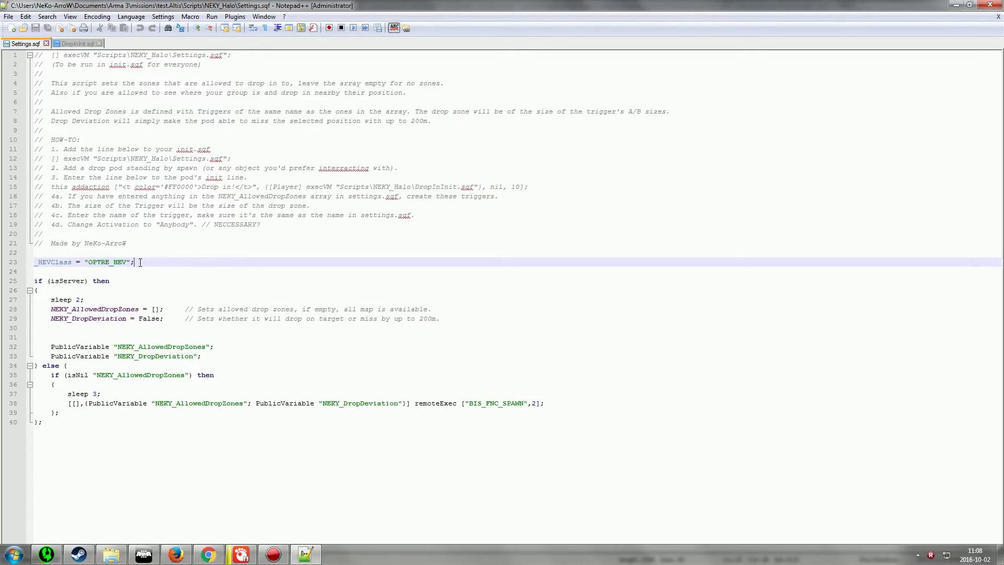
pyautogui.click(109, 262)
# Examine the NEKY_AllowedDropZones and NEKY_DropDeviation settings
pyautogui.doubleClick(90, 309)
pyautogui.click(152, 309)
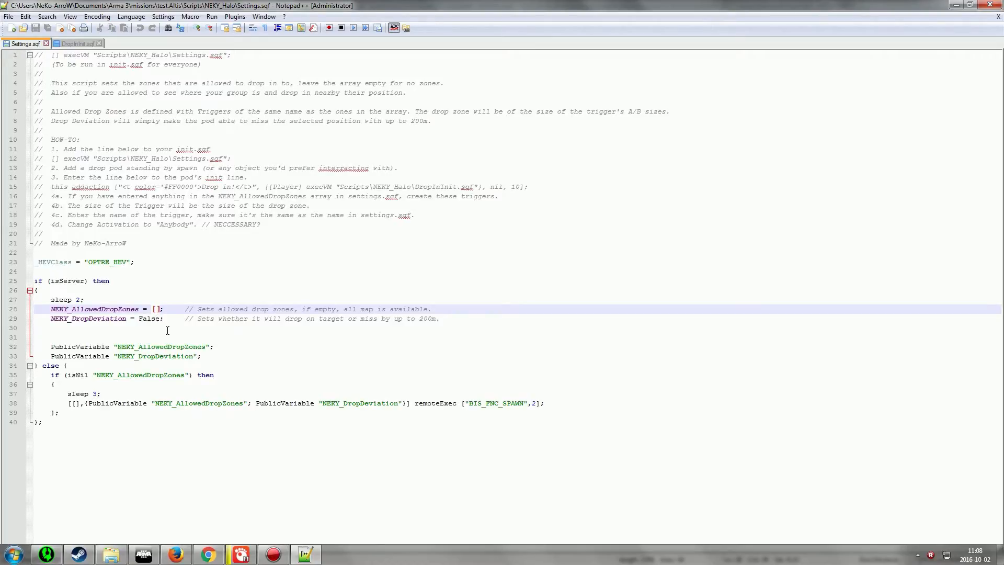
pyautogui.click(134, 301)
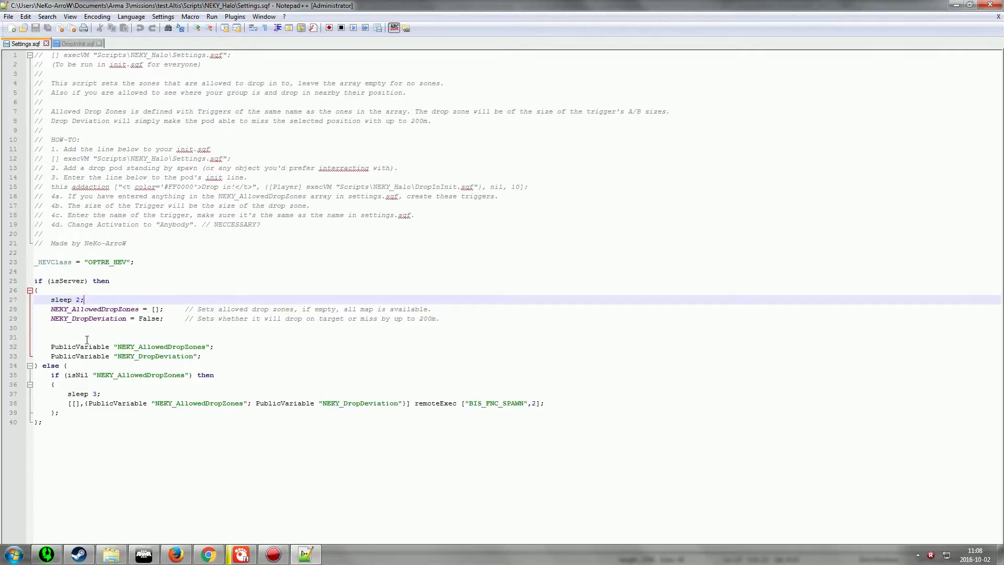
pyautogui.moveTo(51, 318); pyautogui.dragTo(127, 318)
pyautogui.click(131, 324)
pyautogui.click(132, 317)
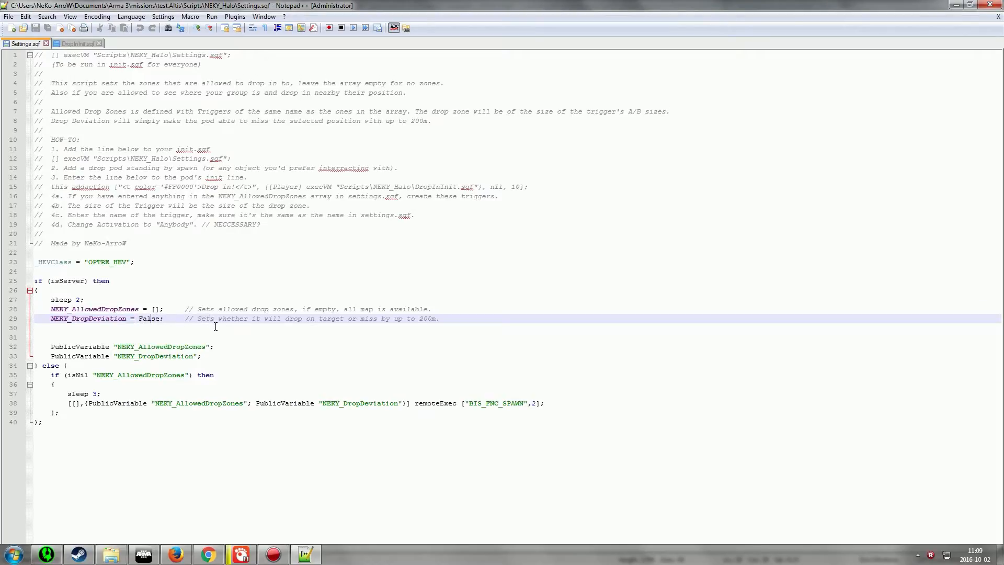
# Try setting NEKY_DropDeviation to True, restore it to False, and save Settings.sqf
pyautogui.doubleClick(153, 320)
pyautogui.write('True')
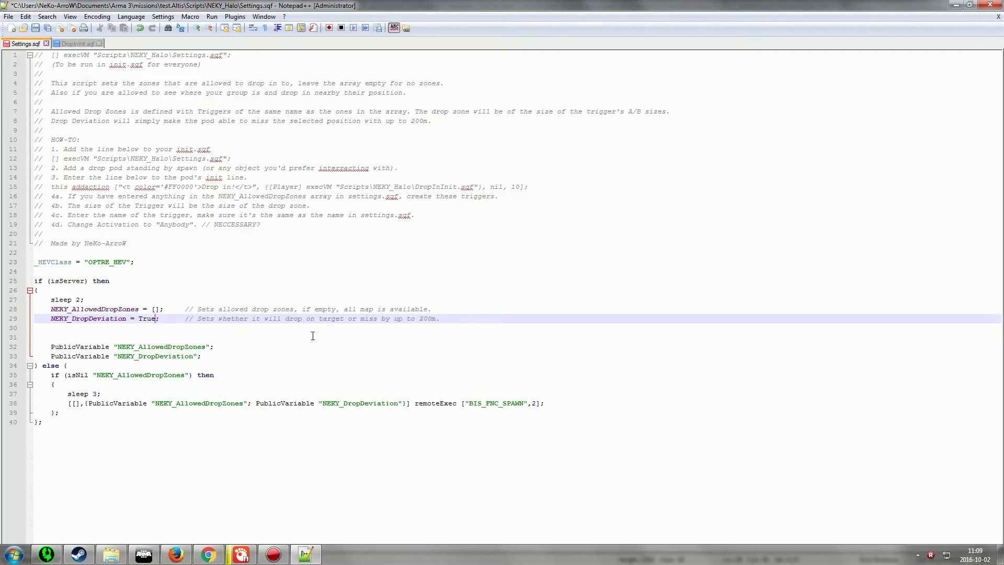
pyautogui.doubleClick(144, 318)
pyautogui.write('False')
pyautogui.hotkey('ctrl', 's')
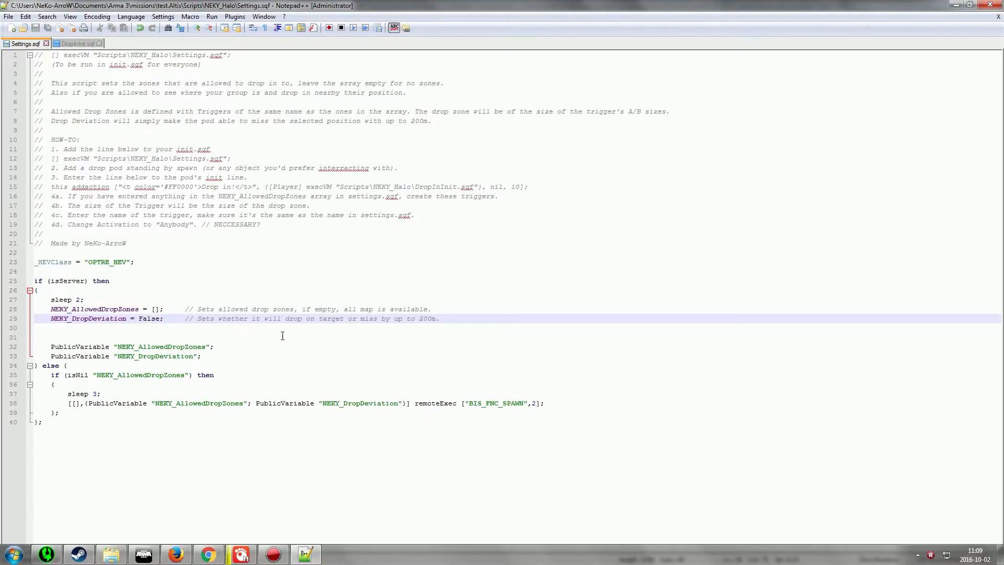
# Review the drop zone comment and how-to steps, selecting the execVM Settings.sqf line
pyautogui.click(156, 308)
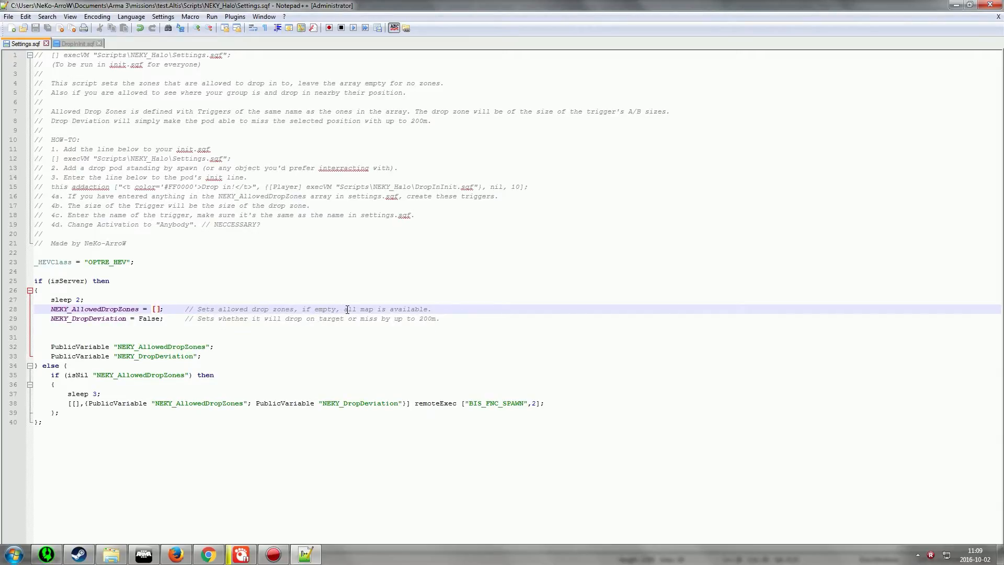
pyautogui.moveTo(347, 308); pyautogui.dragTo(488, 302)
pyautogui.click(474, 307)
pyautogui.click(218, 298)
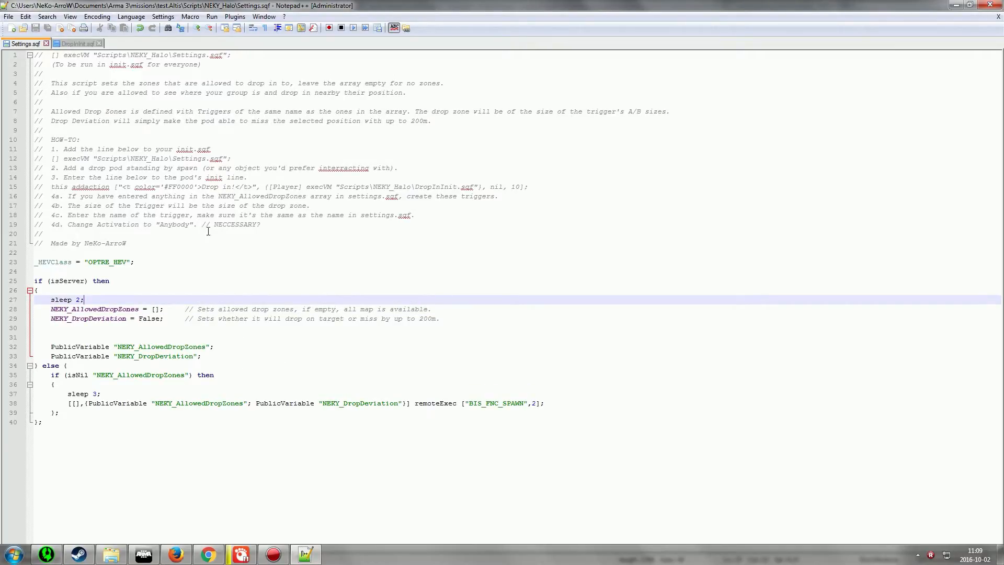
pyautogui.click(74, 139)
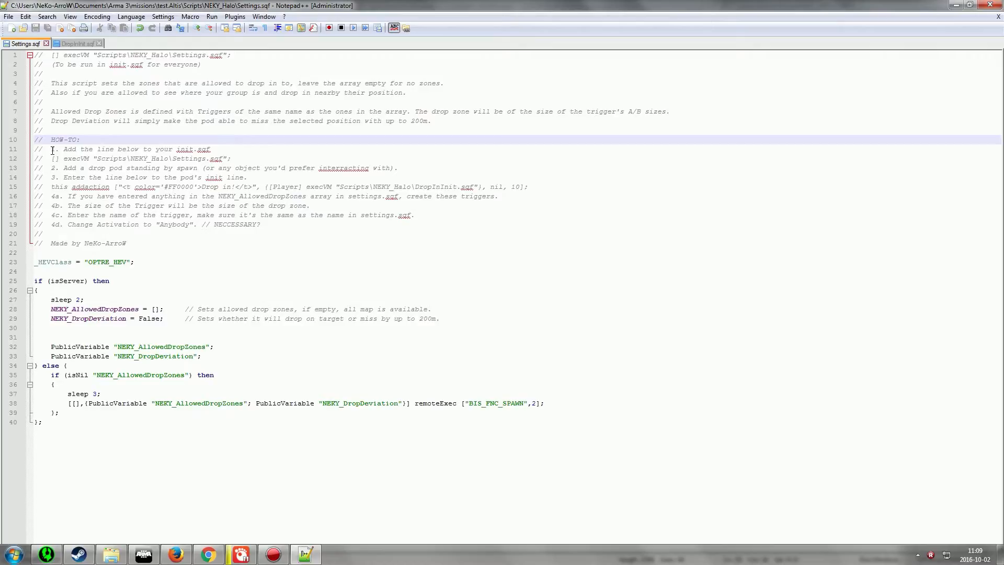
pyautogui.click(51, 150)
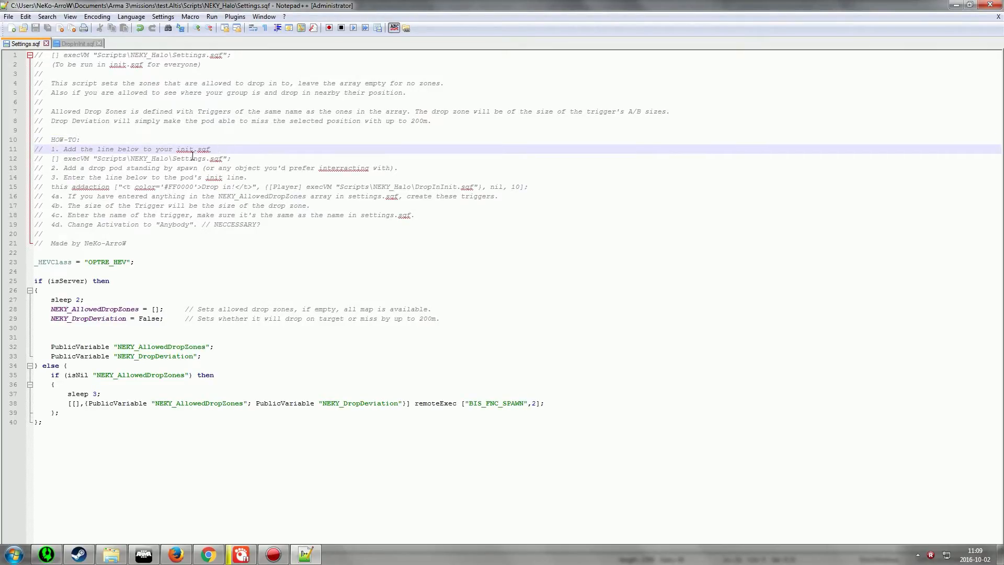
pyautogui.click(54, 159)
pyautogui.keyDown('shift'); pyautogui.click(250, 160); pyautogui.keyUp('shift')
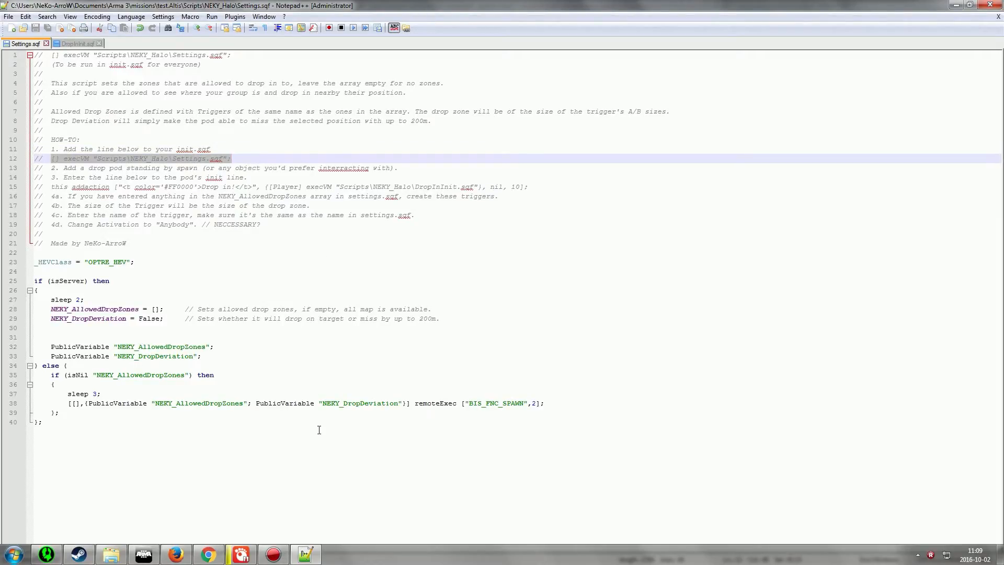
# Create a new empty file named init.sqf in the test.Altis mission folder
pyautogui.click(131, 534)
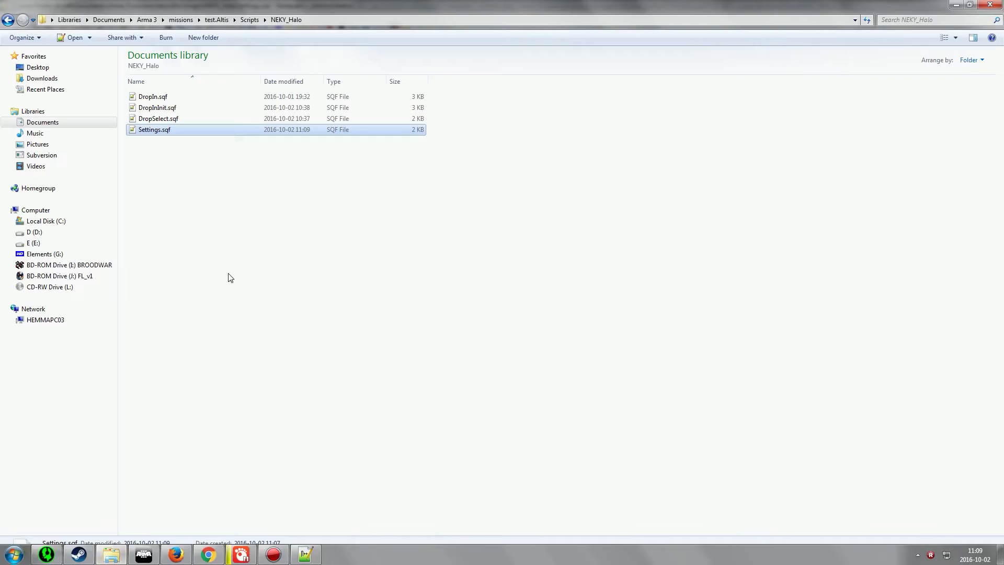
pyautogui.press('BackSpace')
pyautogui.press('BackSpace')
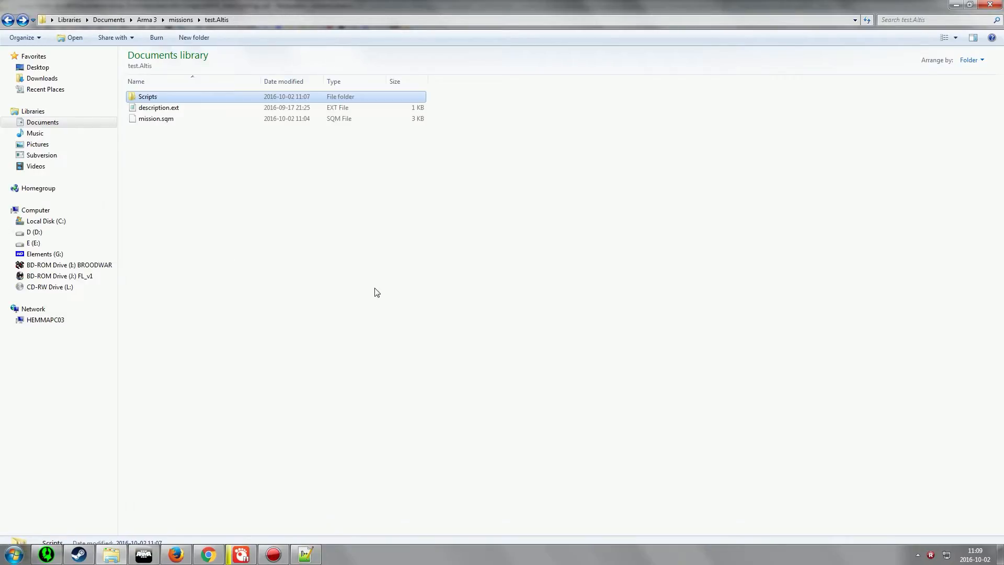
pyautogui.click(215, 224)
pyautogui.rightClick(234, 224)
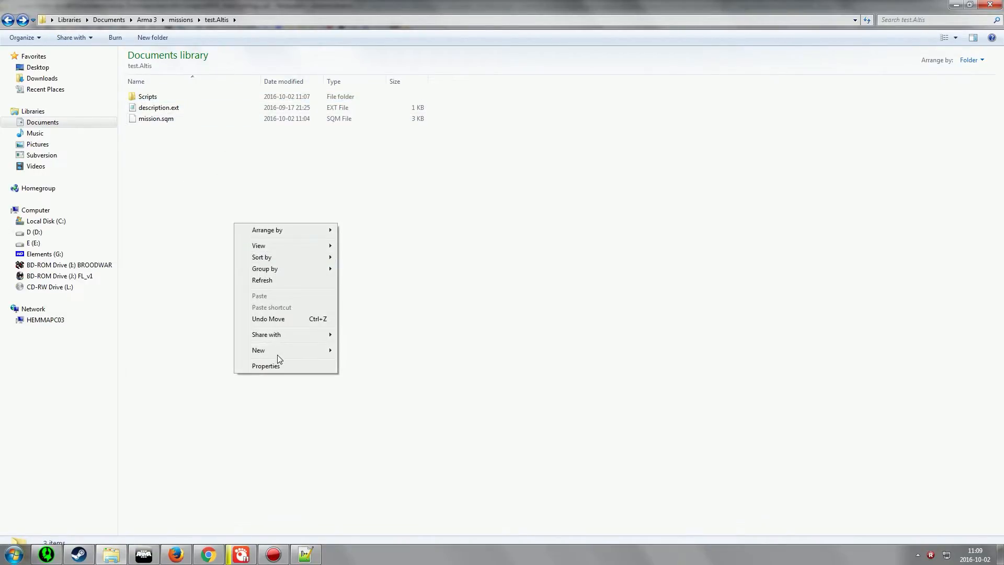
pyautogui.moveTo(277, 353)
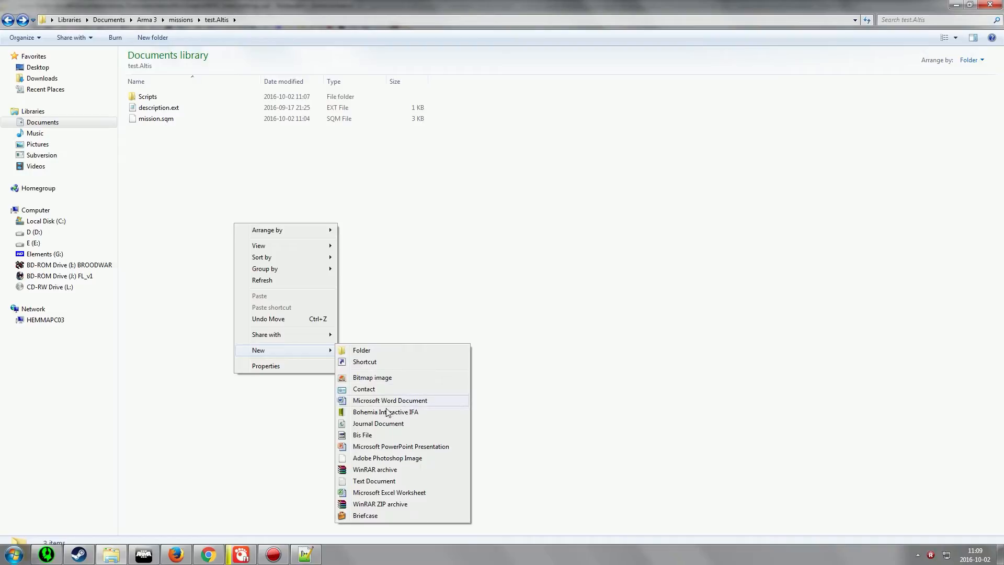
pyautogui.click(374, 480)
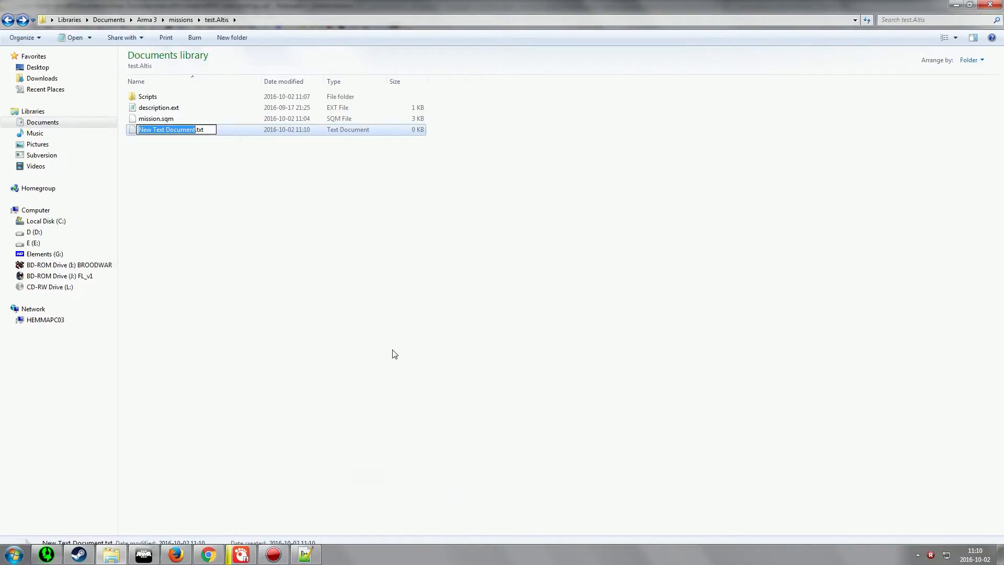
pyautogui.write('init.sqf')
pyautogui.hotkey('shift', 'End')
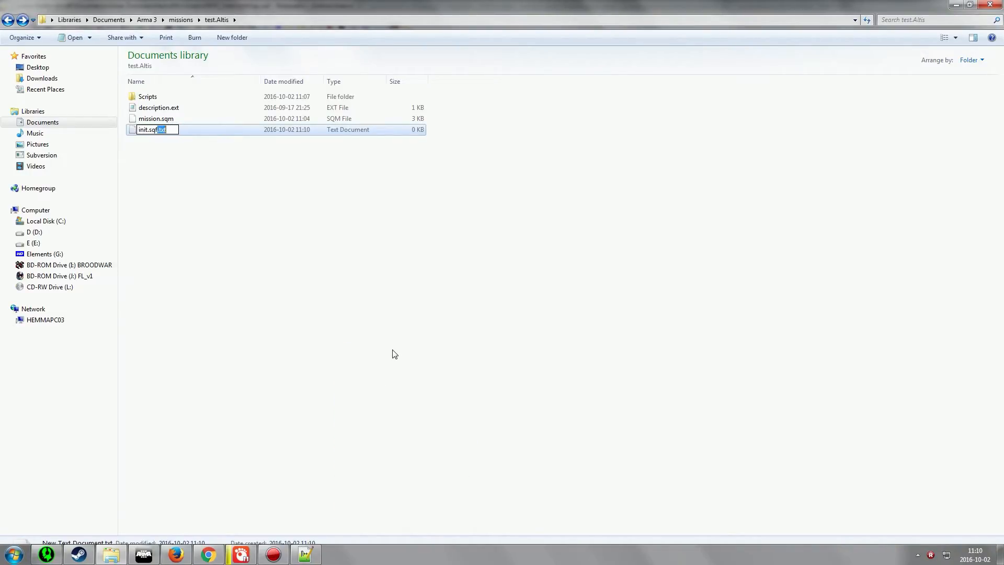
pyautogui.press('Delete')
pyautogui.press('Return')
# Open init.sqf, paste the [] execVM "Scripts\NEKY_Halo\Settings.sqf"; line into it and save
pyautogui.press('Return')
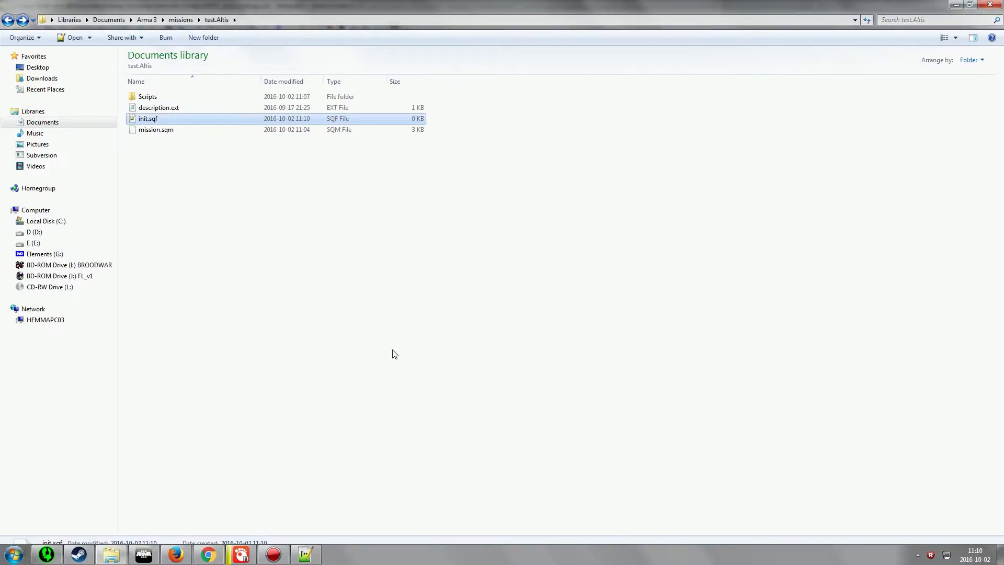
pyautogui.press('Return')
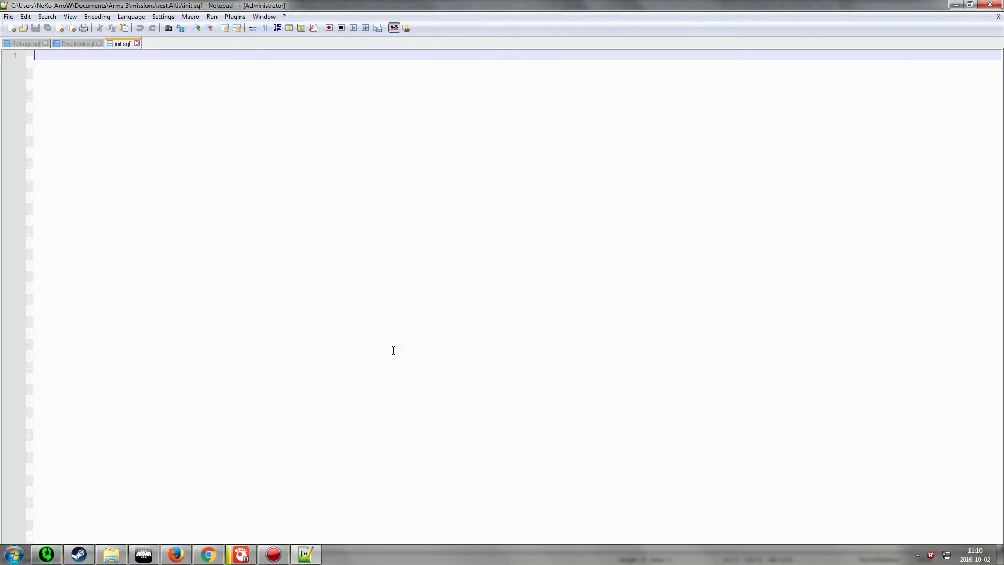
pyautogui.write('[] execVM "Scripts\\NEKY_Halo\\Settings.sqf";')
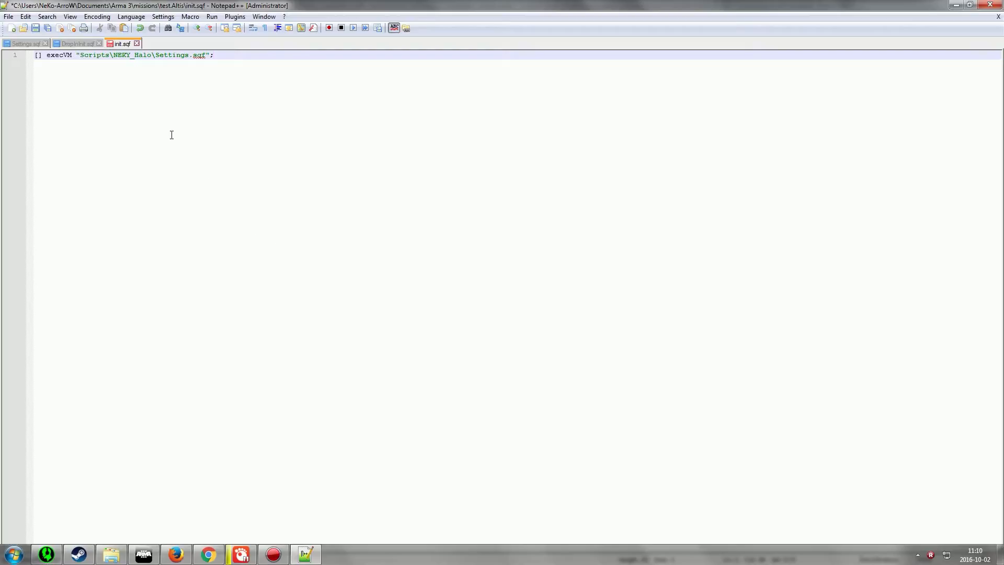
pyautogui.click(35, 28)
# Close the DropInInit.sqf tab and reread the how-to steps in Settings.sqf about adding a drop pod
pyautogui.click(62, 44)
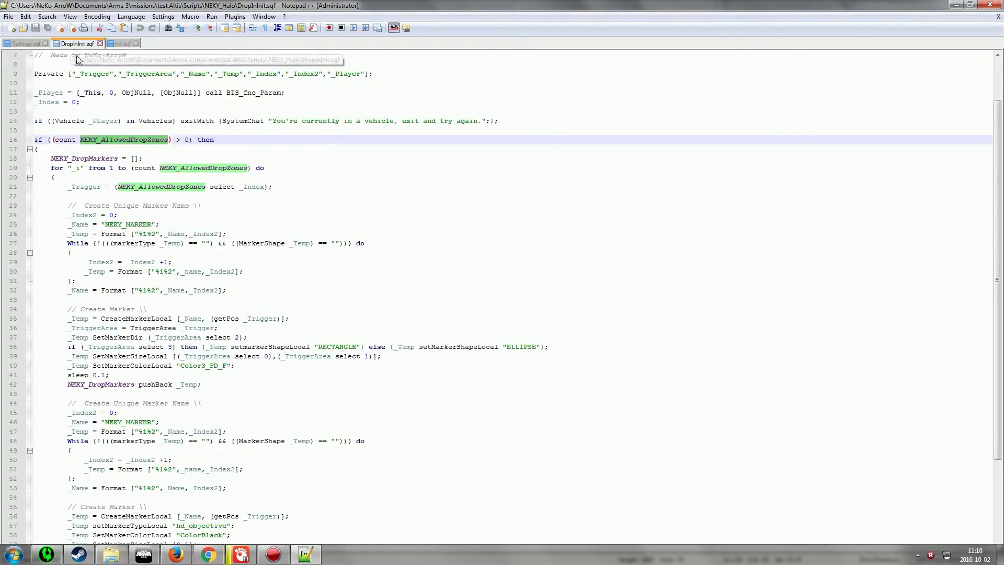
pyautogui.click(100, 44)
pyautogui.click(20, 44)
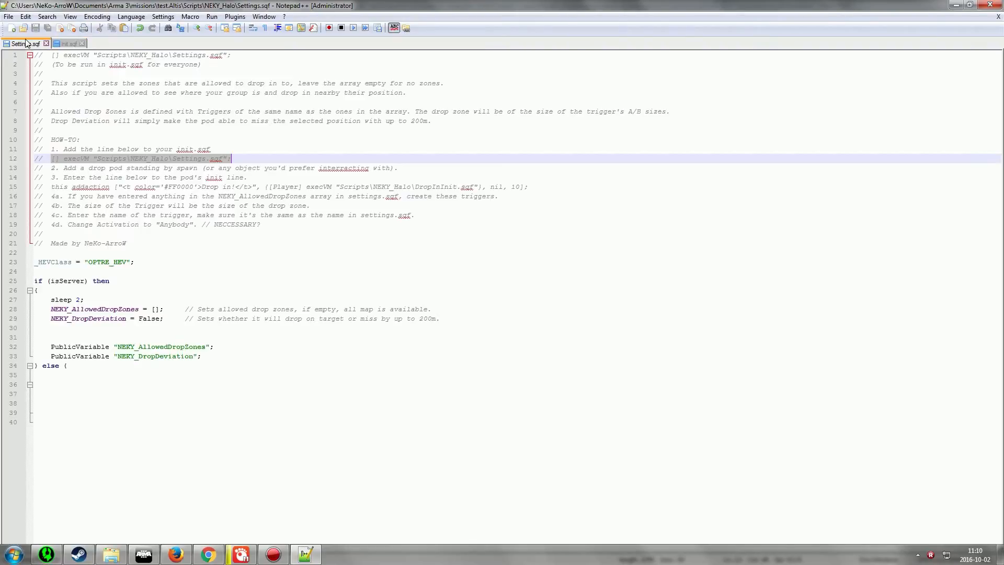
pyautogui.click(206, 151)
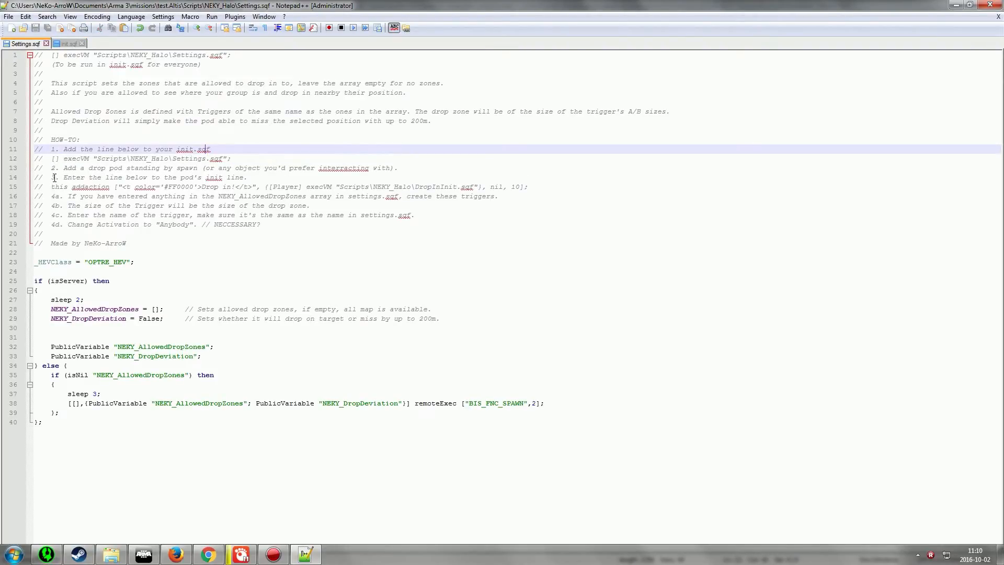
pyautogui.moveTo(60, 167); pyautogui.dragTo(176, 168)
pyautogui.click(204, 167)
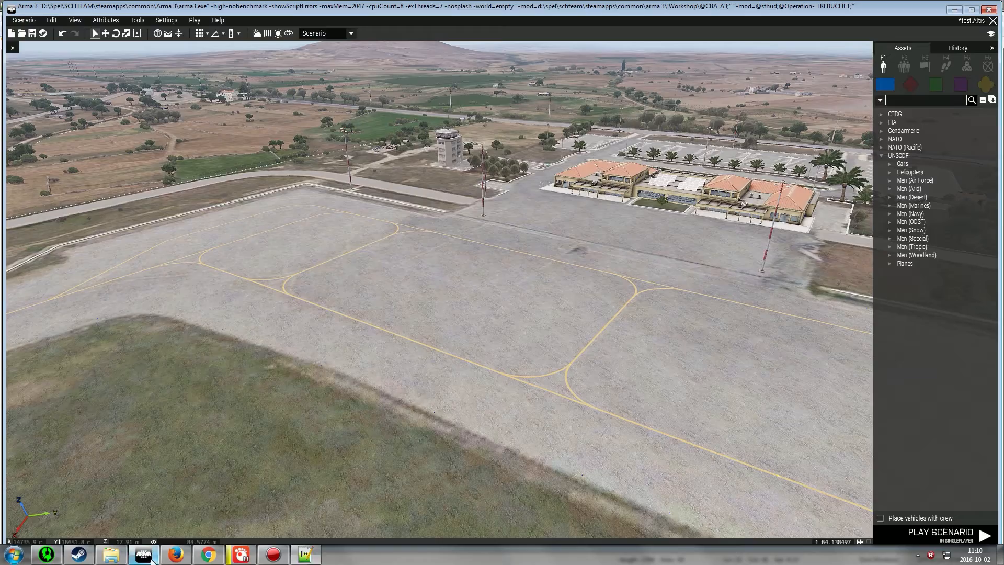
# Place a UNSCDF Men (Arid) Assistant Autorifleman on the airfield apron in the mission editor
pyautogui.click(143, 554)
pyautogui.click(888, 188)
pyautogui.click(918, 206)
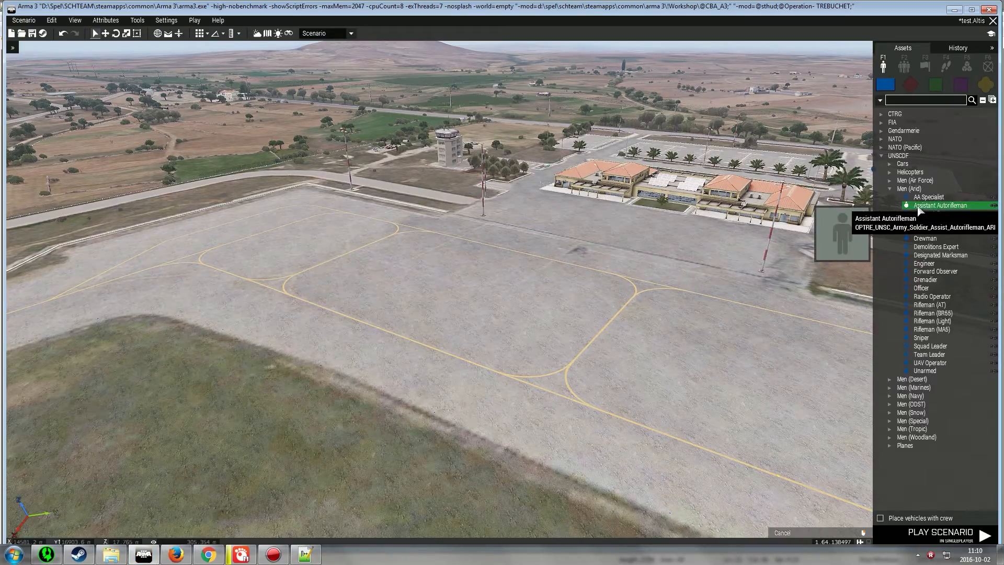
pyautogui.click(407, 320)
pyautogui.scroll(2, 584, 328)
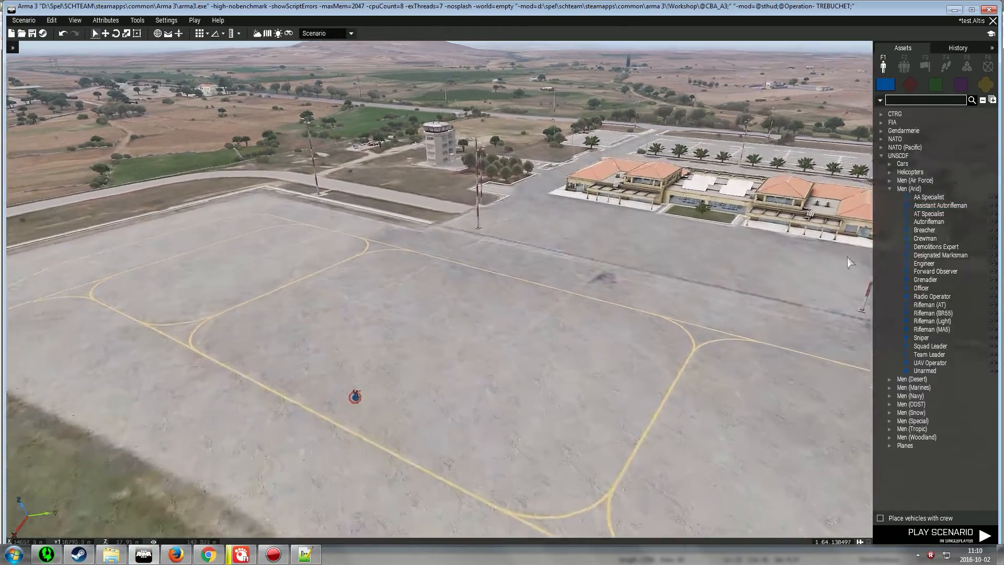
# Place a SOEIV Human Entry Vehicle on the apron and move it next to the soldier
pyautogui.click(888, 189)
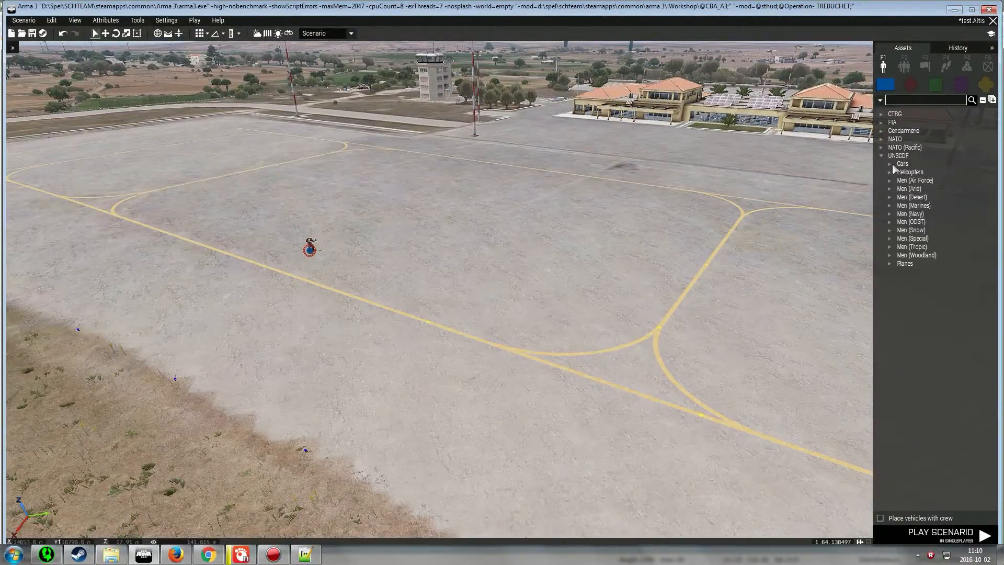
pyautogui.click(889, 164)
pyautogui.scroll(-5, 939, 408)
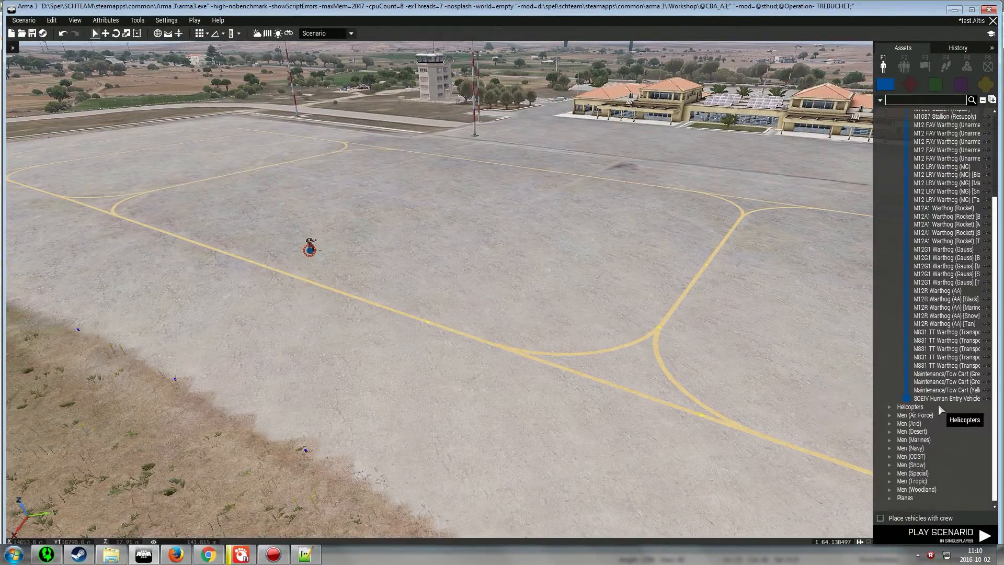
pyautogui.click(940, 398)
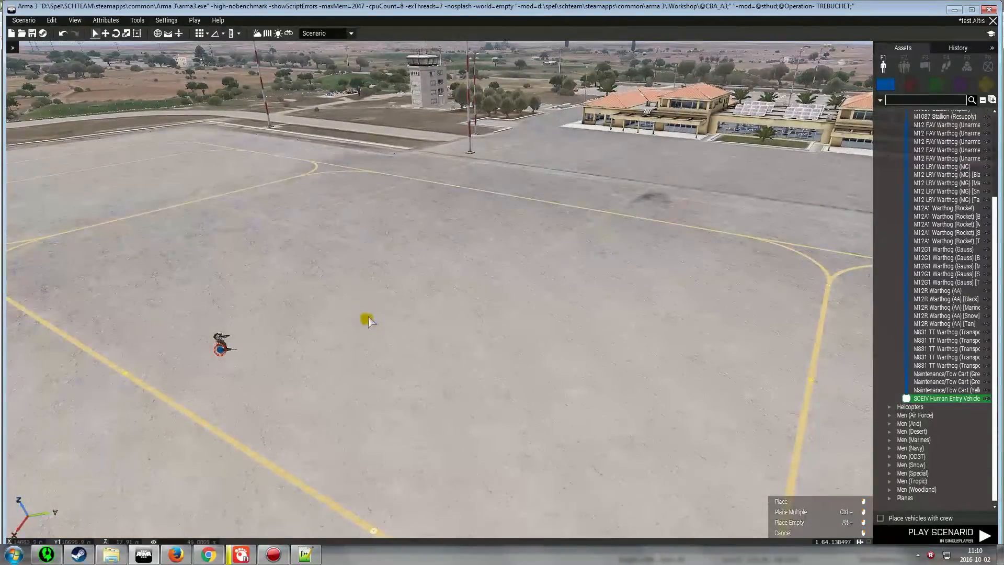
pyautogui.click(373, 308)
pyautogui.press('a')
pyautogui.press('w')
pyautogui.moveTo(510, 383); pyautogui.dragTo(491, 345, button='right')
pyautogui.press('a')
pyautogui.press('w')
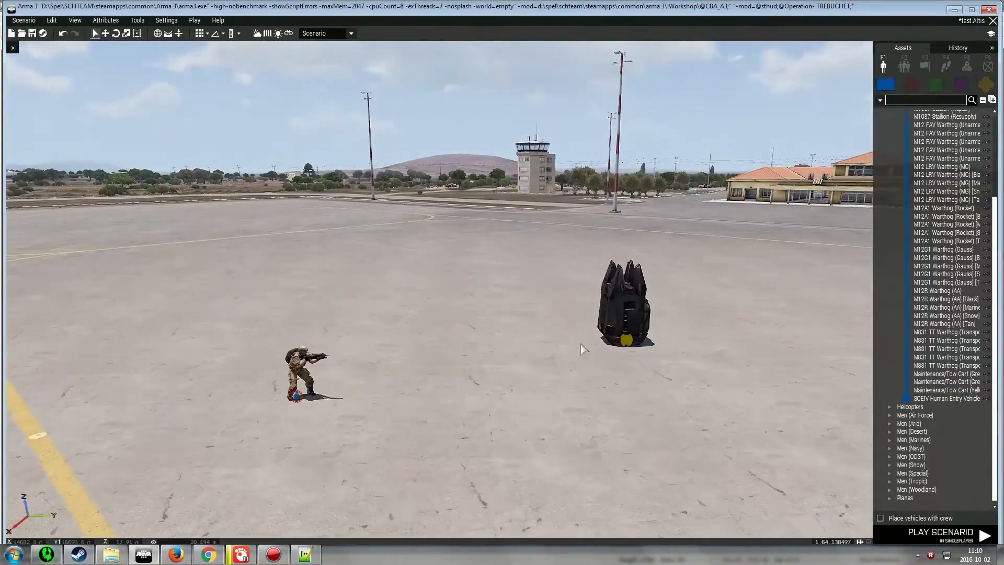
pyautogui.press('w')
pyautogui.moveTo(634, 341); pyautogui.dragTo(389, 405)
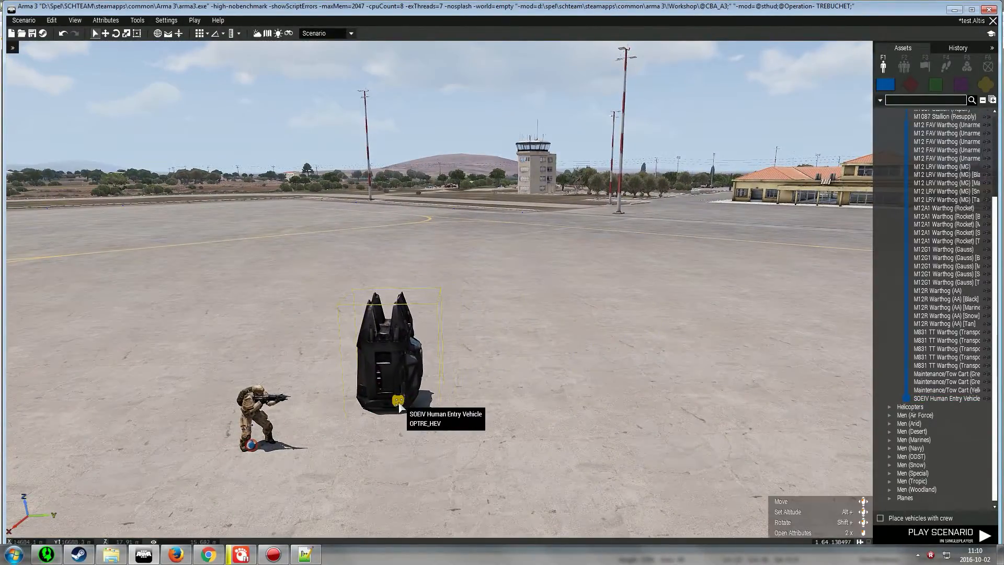
# Copy the addaction "Drop in!" line from how-to step 3 in Settings.sqf
pyautogui.press('a')
pyautogui.press('z')
pyautogui.moveTo(578, 465); pyautogui.dragTo(581, 471, button='right')
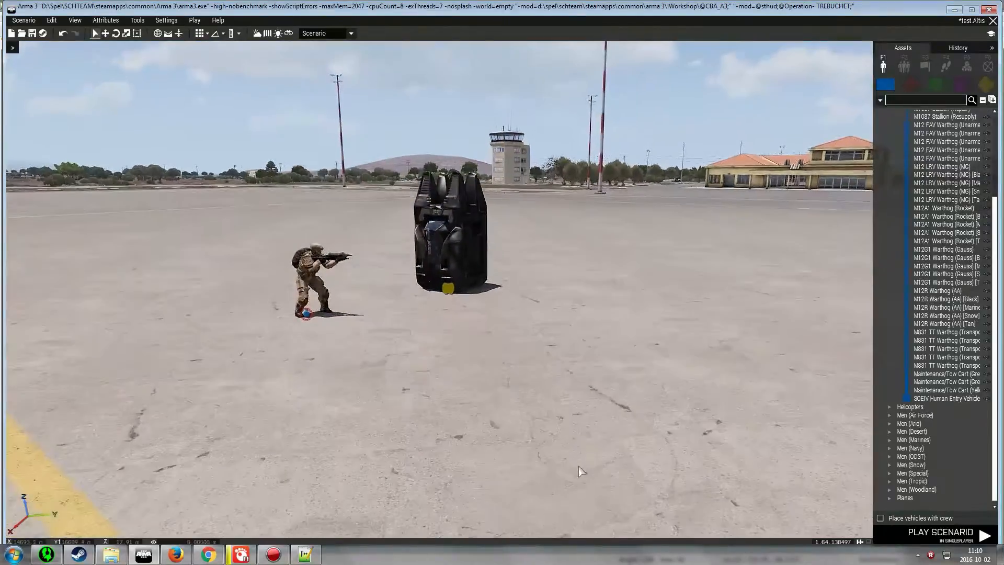
pyautogui.press('w')
pyautogui.press('a')
pyautogui.press('d')
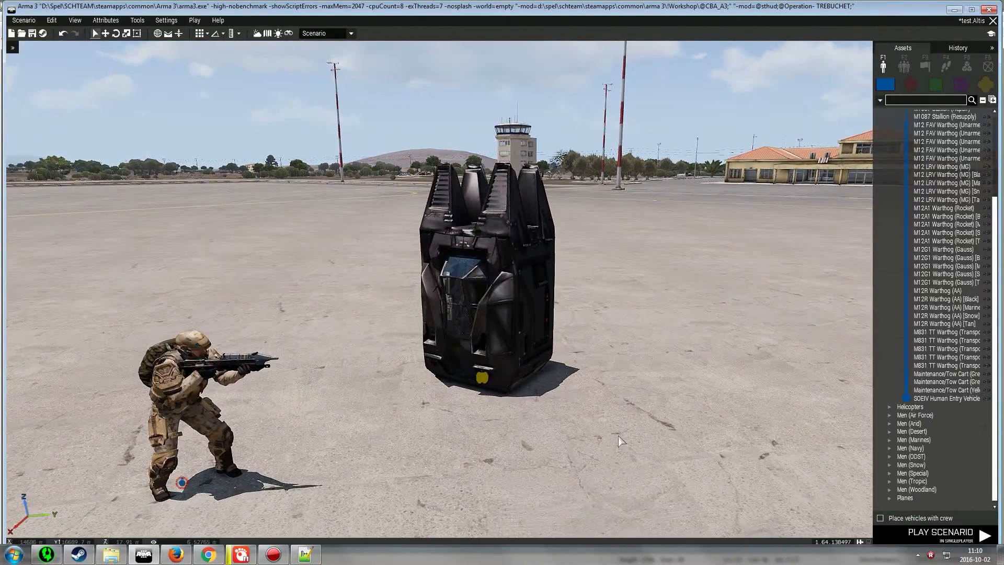
pyautogui.press('s')
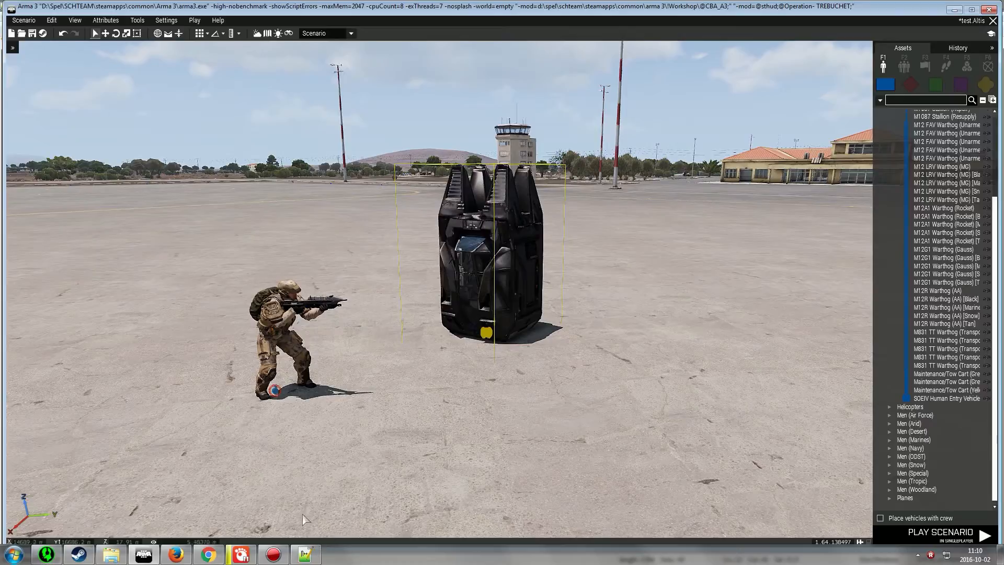
pyautogui.click(307, 554)
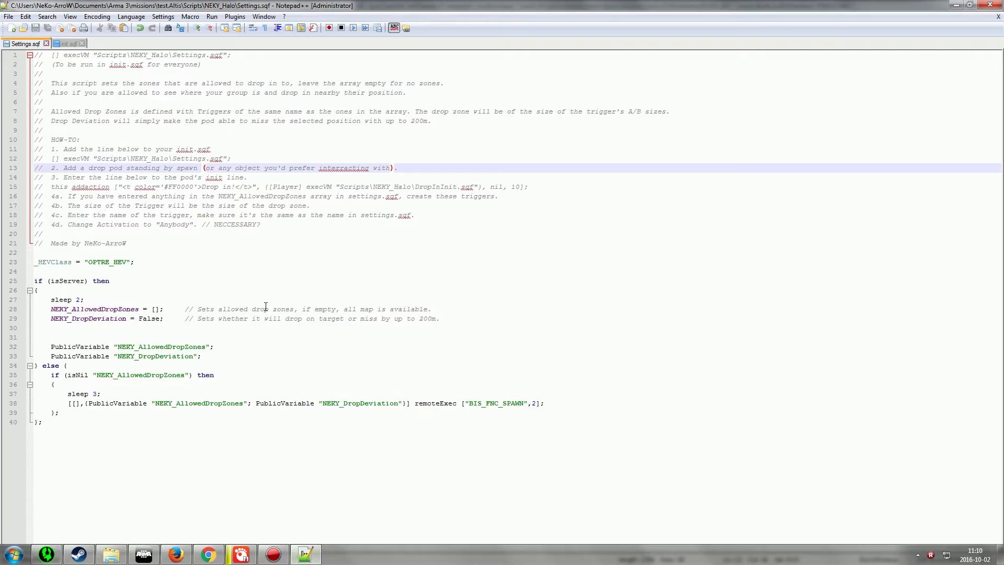
pyautogui.click(54, 176)
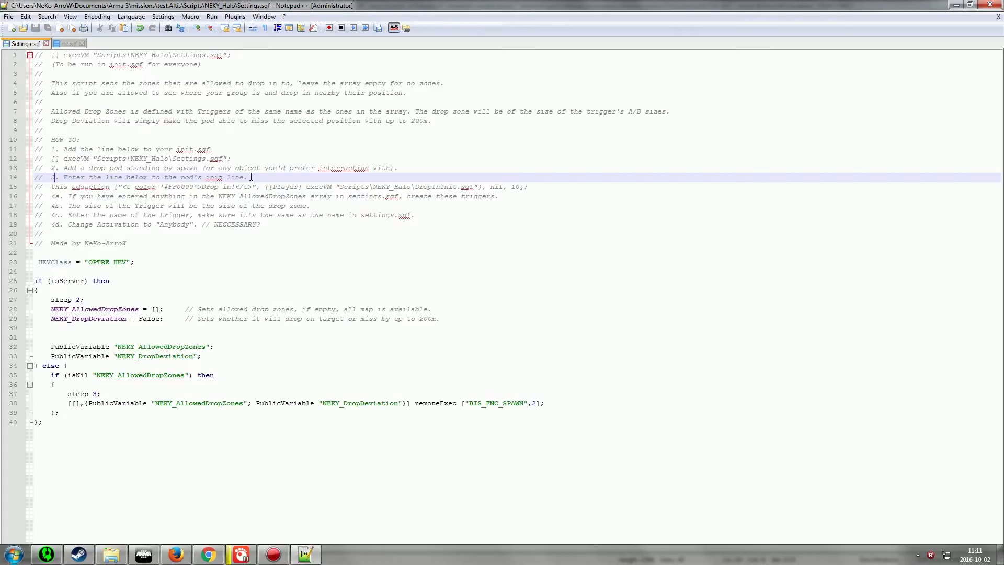
pyautogui.click(56, 189)
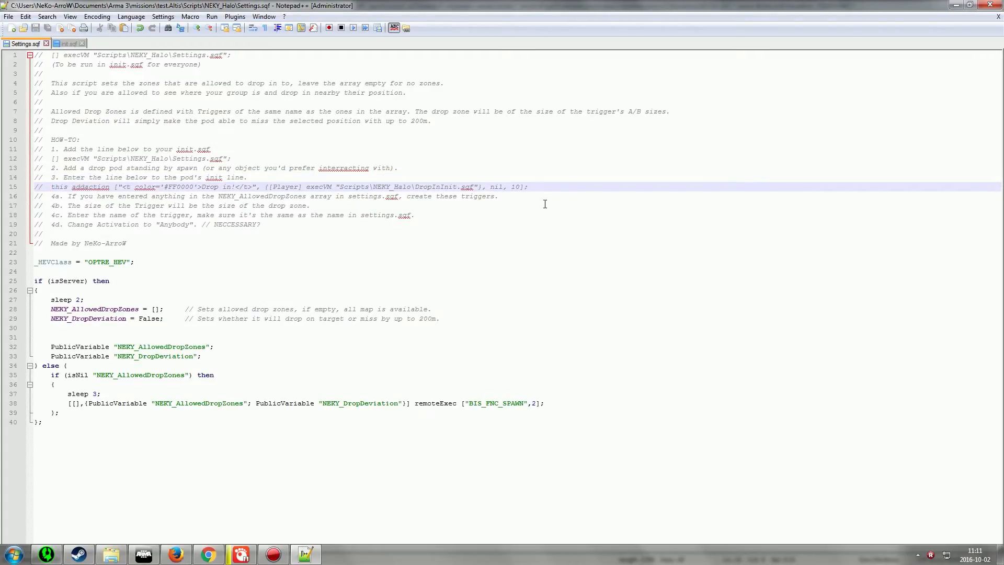
pyautogui.keyDown('shift'); pyautogui.click(541, 189); pyautogui.keyUp('shift')
pyautogui.hotkey('ctrl', 'c')
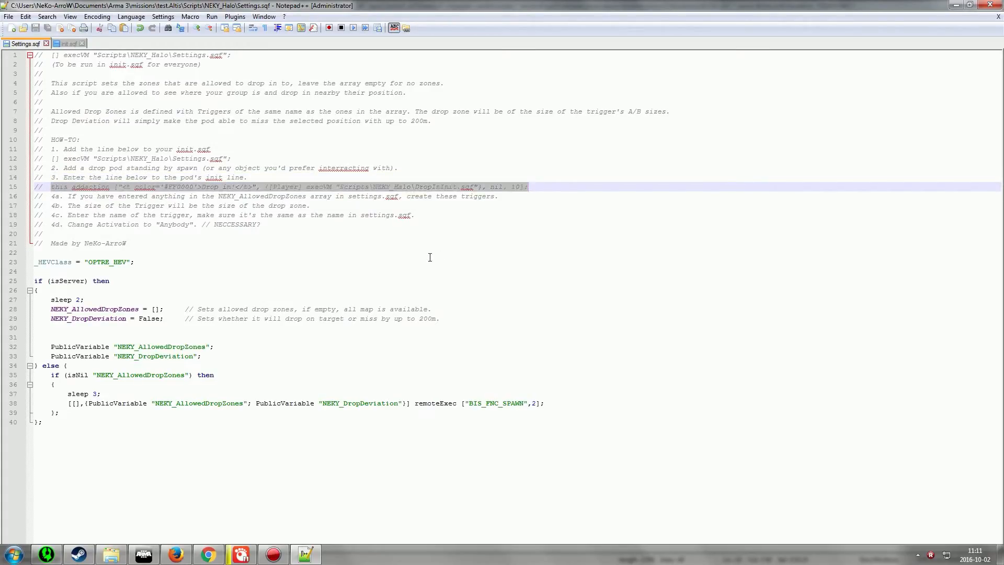
# Paste the addaction line into the drop pod's Init field and confirm its attributes
pyautogui.click(154, 554)
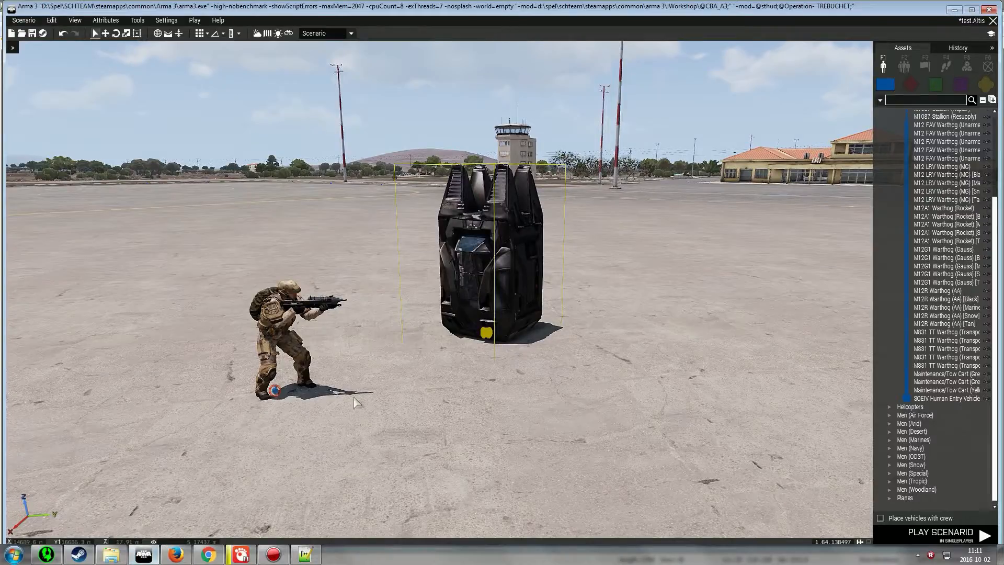
pyautogui.doubleClick(486, 335)
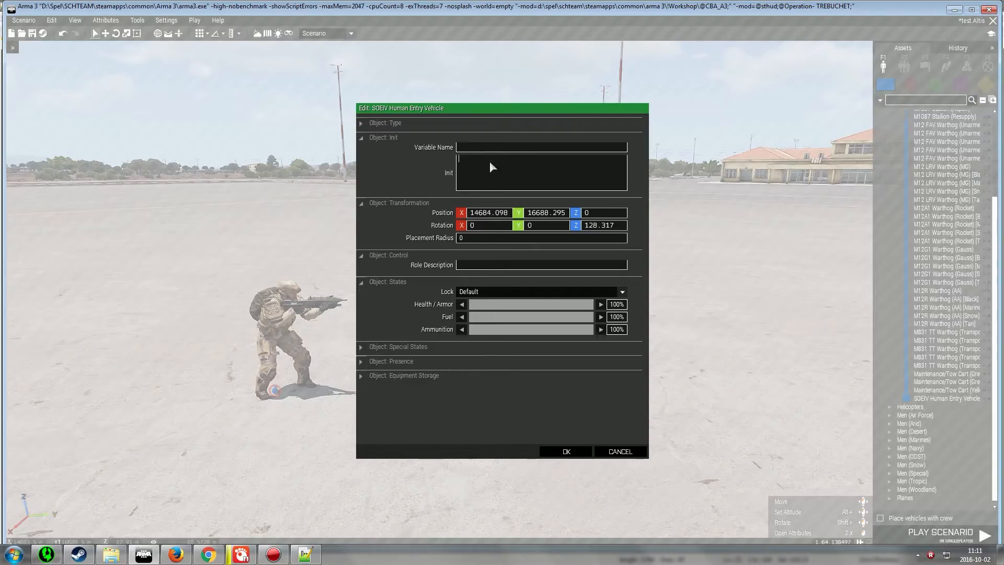
pyautogui.hotkey('ctrl', 'v')
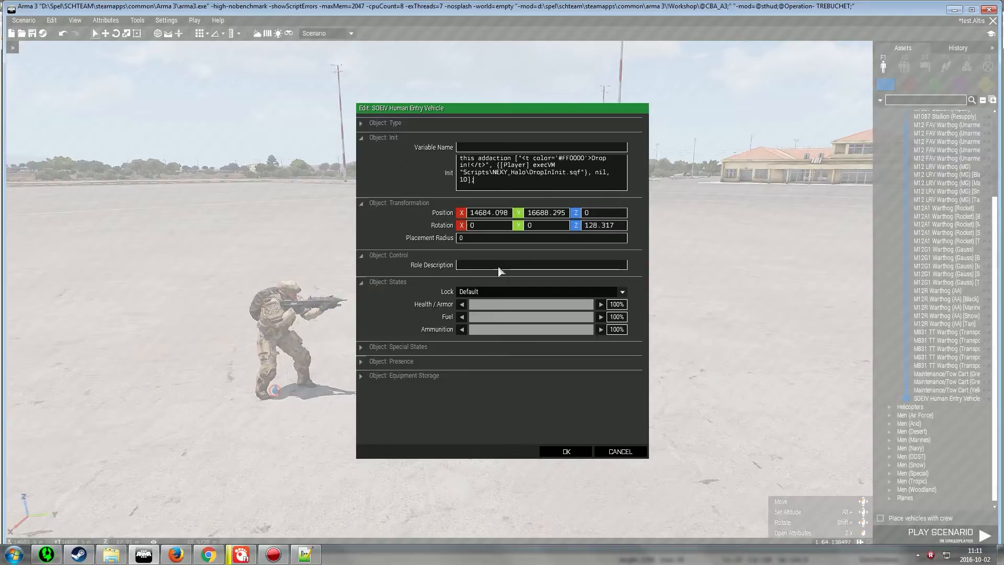
pyautogui.click(567, 452)
# Review how-to steps 4a to 4d and the drop zone settings in Settings.sqf
pyautogui.click(305, 555)
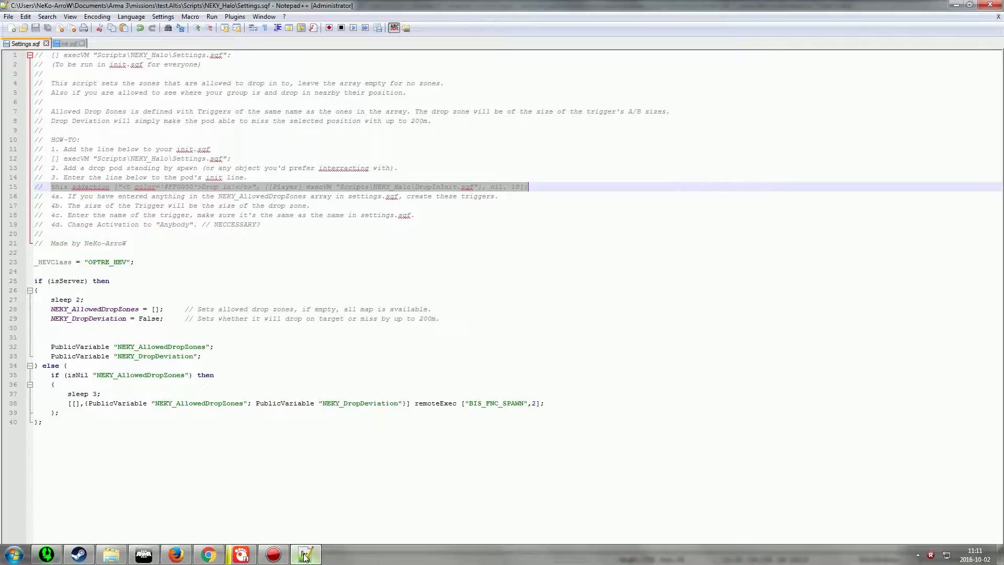
pyautogui.click(62, 198)
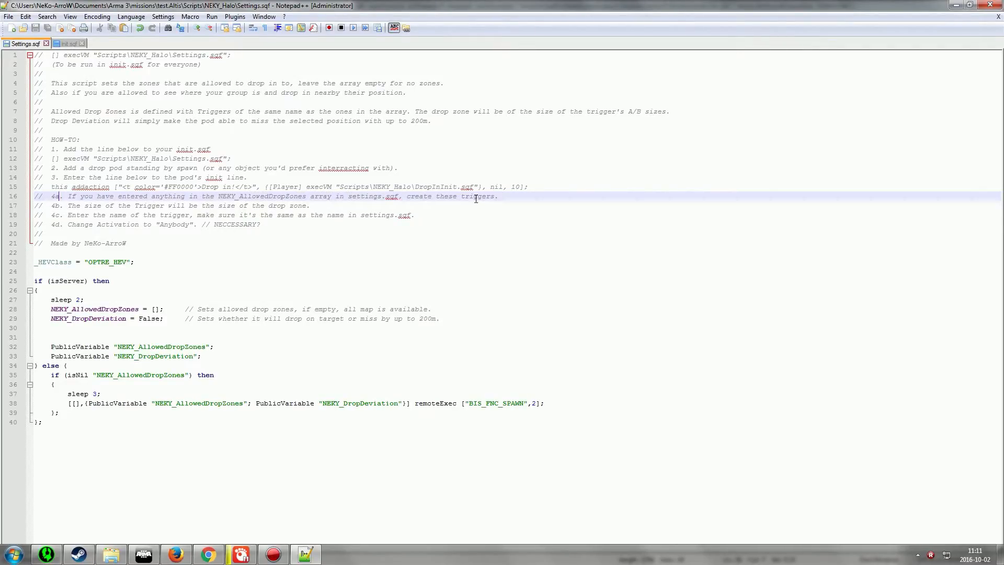
pyautogui.click(158, 310)
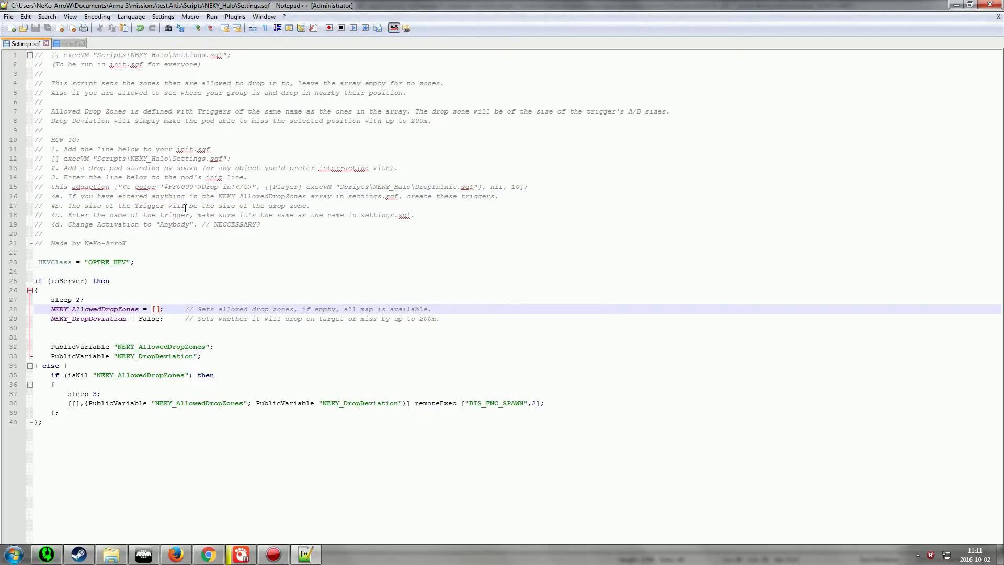
pyautogui.click(276, 242)
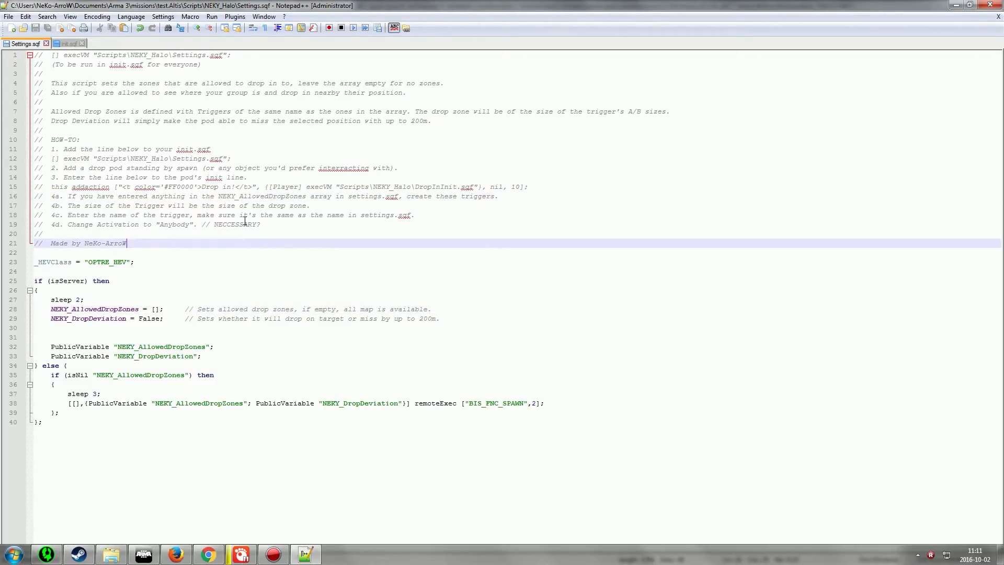
# Save the scenario and start playing it in singleplayer
pyautogui.click(144, 554)
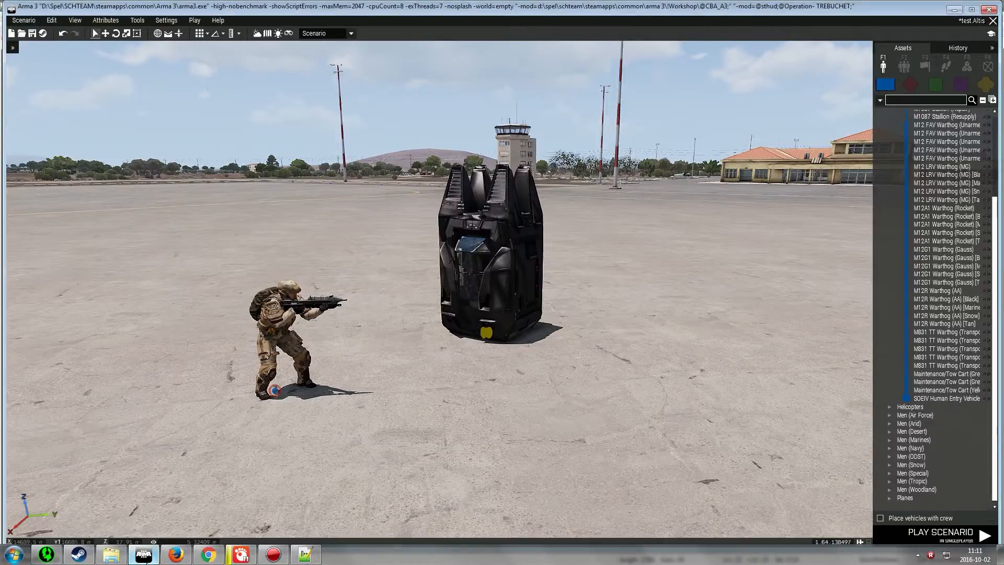
pyautogui.click(32, 33)
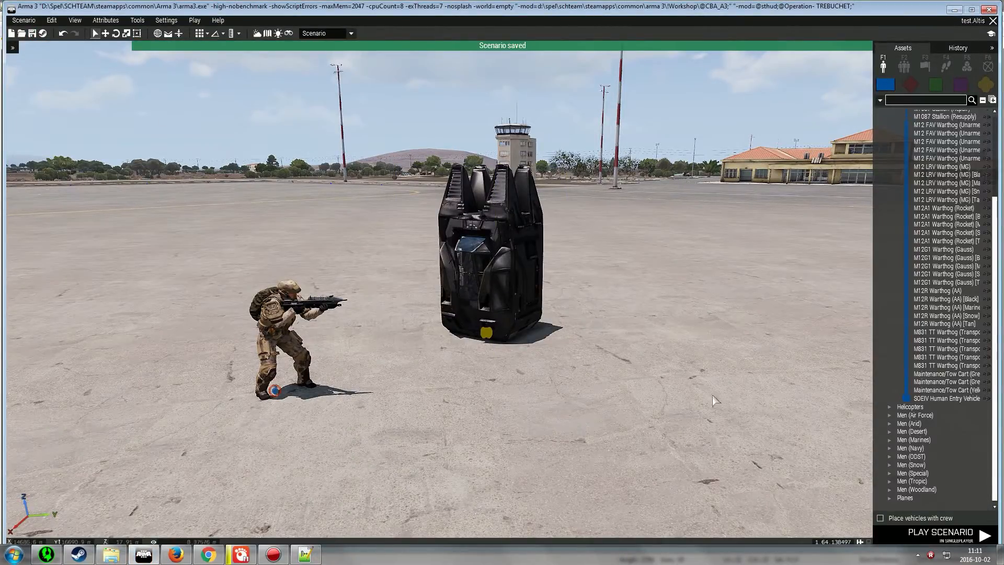
pyautogui.click(920, 534)
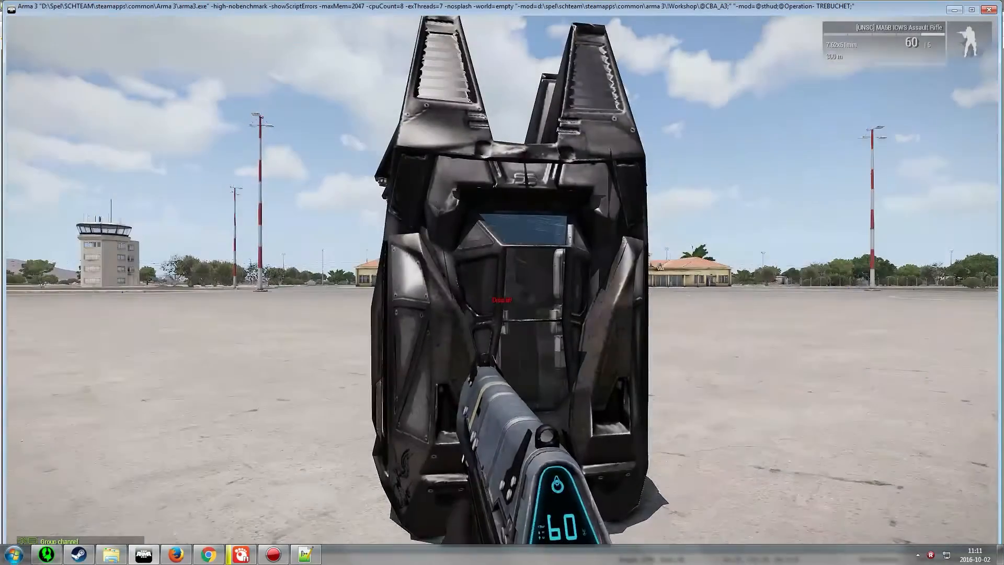
# Walk up to the drop pod and use its Drop in! action
pyautogui.scroll(-4, 502, 283)
pyautogui.scroll(3, 502, 282)
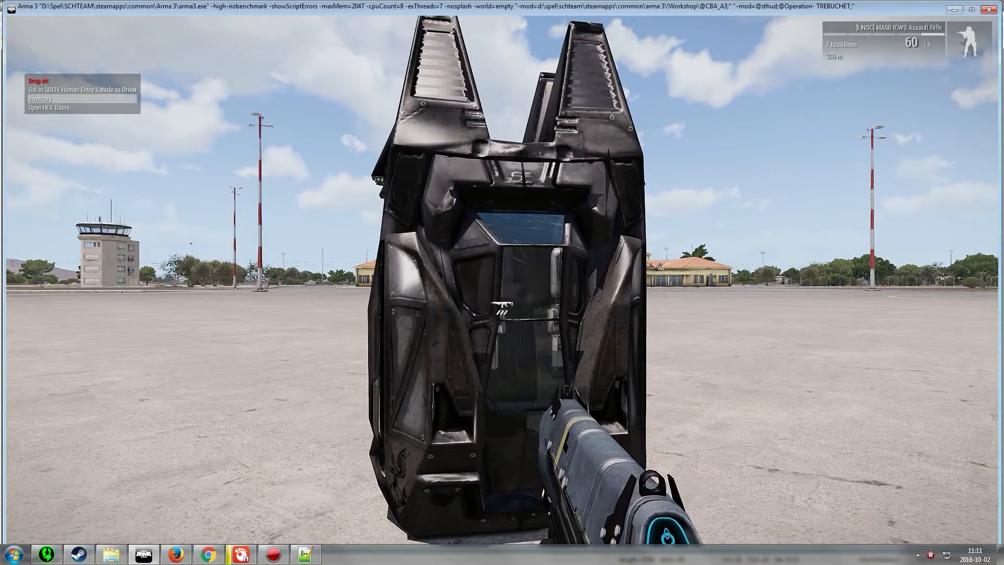
pyautogui.press('w')
pyautogui.press('d')
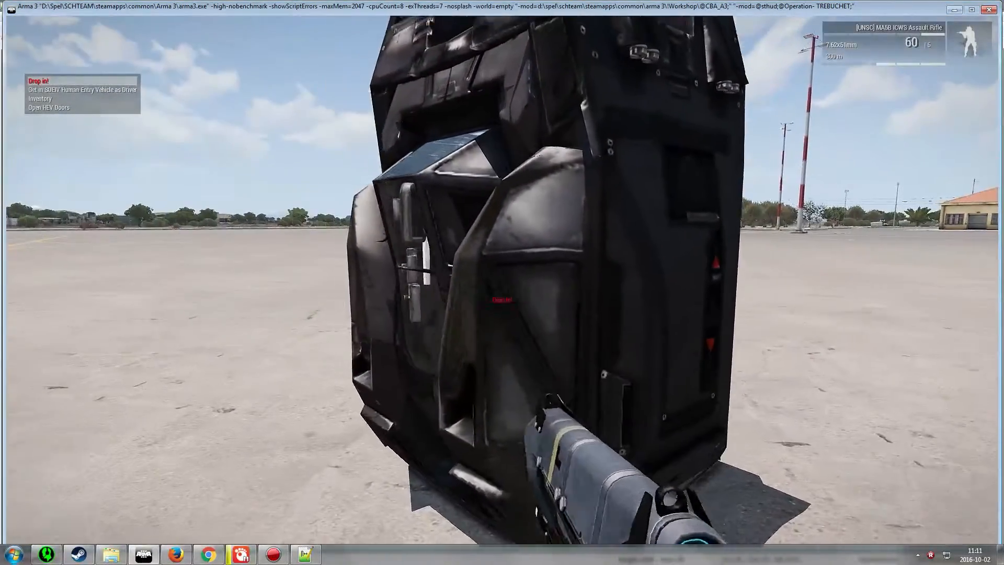
pyautogui.press('a')
pyautogui.press('d')
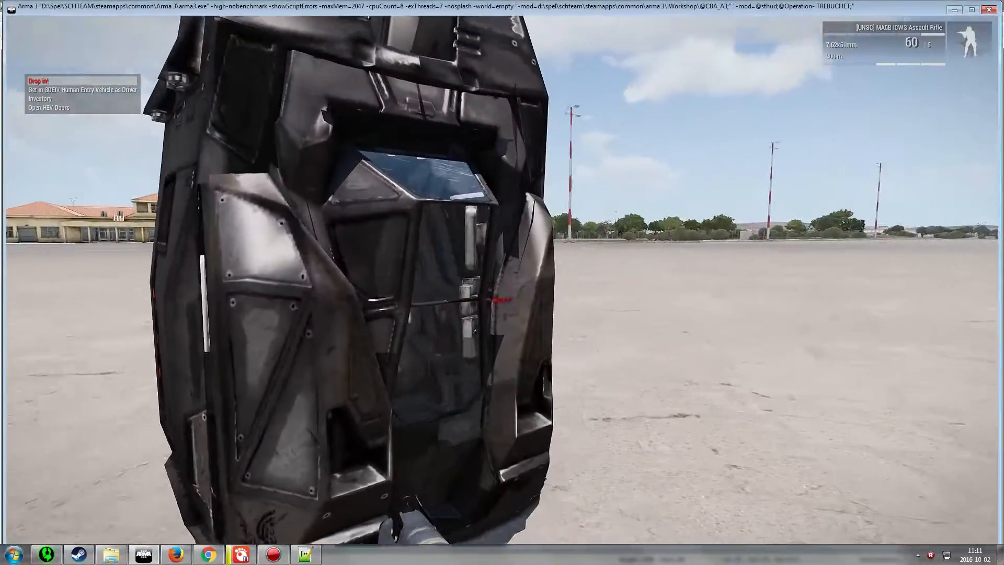
pyautogui.middleClick(502, 282)
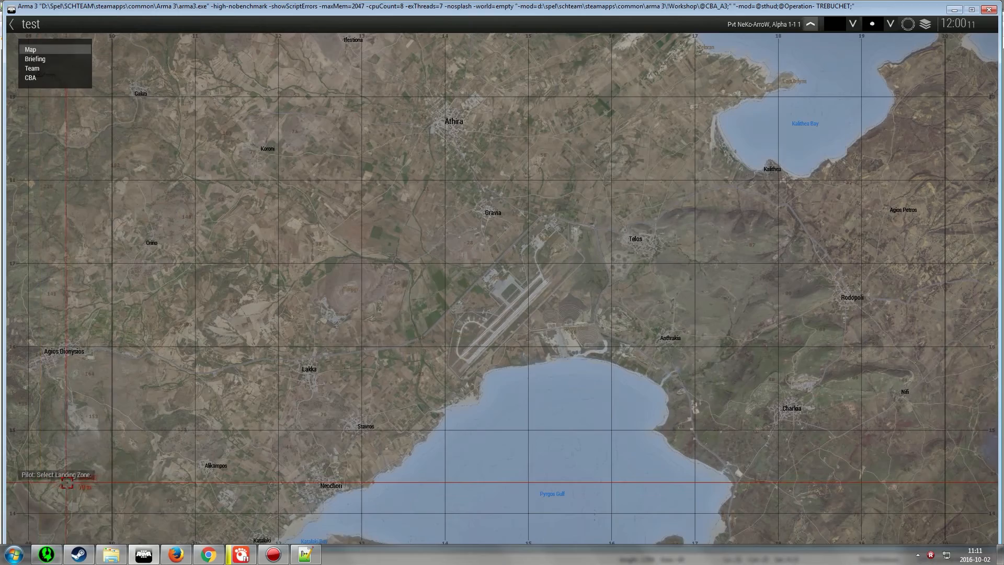
# Zoom into the airport and select a landing zone near the terminal on the map
pyautogui.scroll(6, 522, 244)
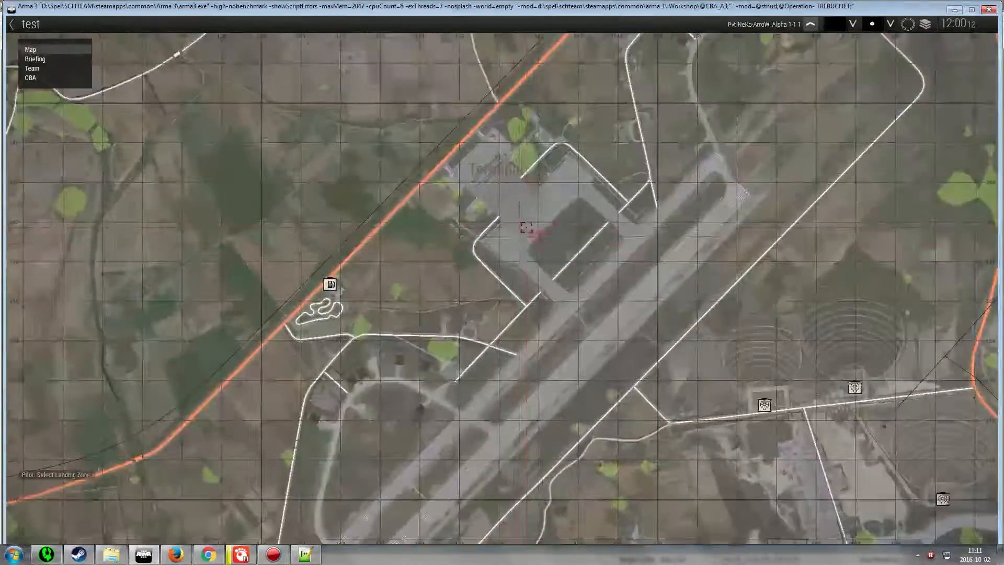
pyautogui.click(541, 199)
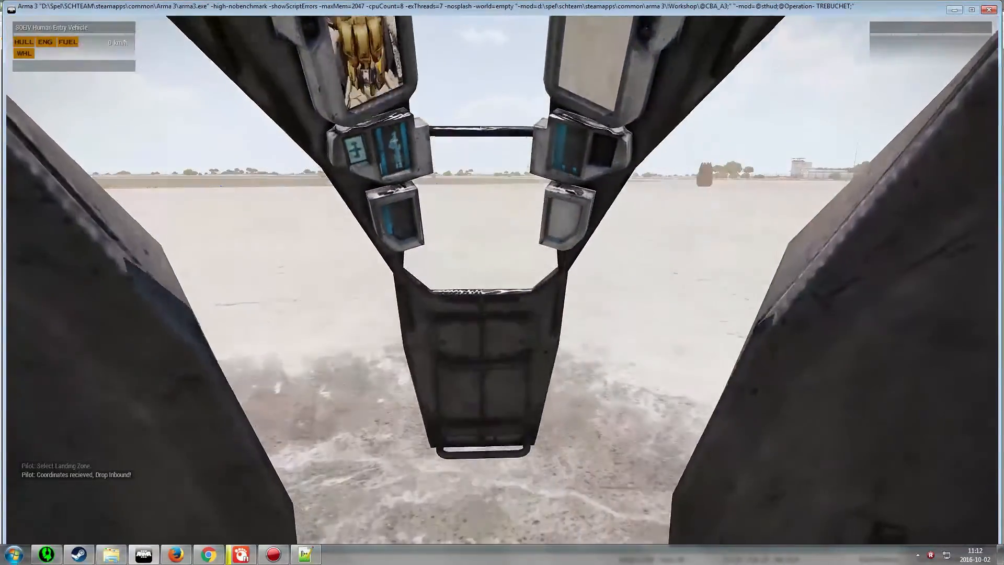
# Walk around the landed drop pod to inspect its landing
pyautogui.press('w')
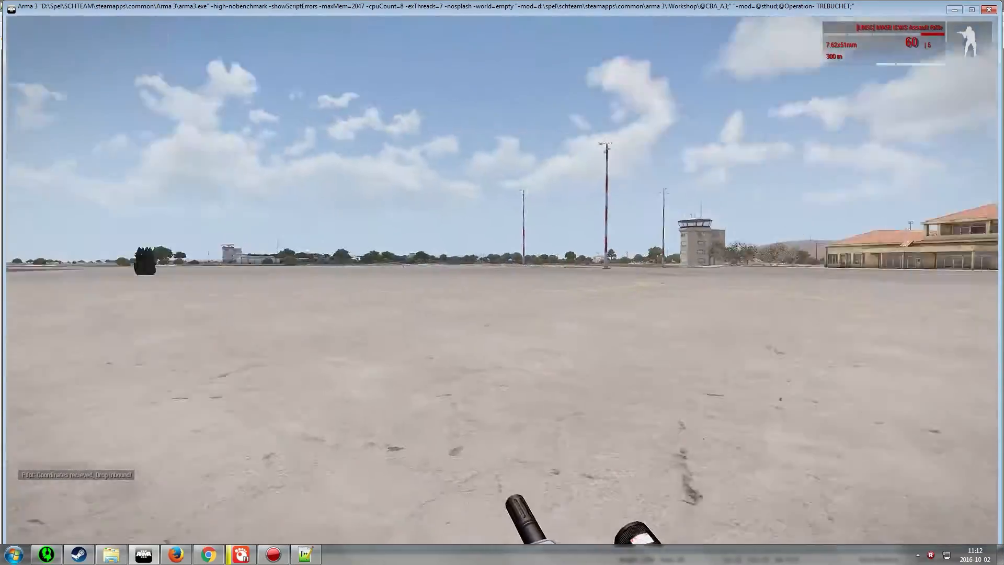
pyautogui.press('s')
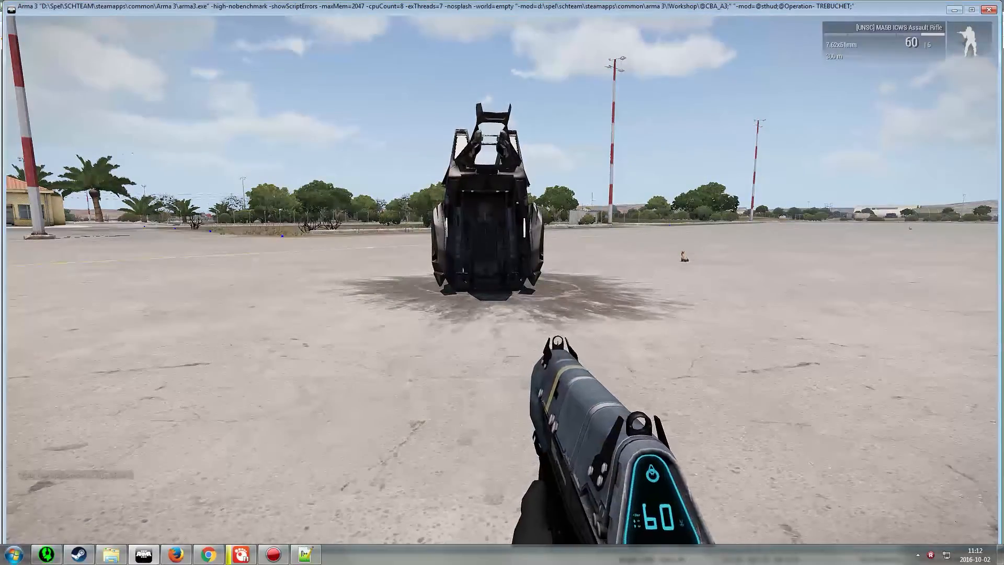
pyautogui.press('d')
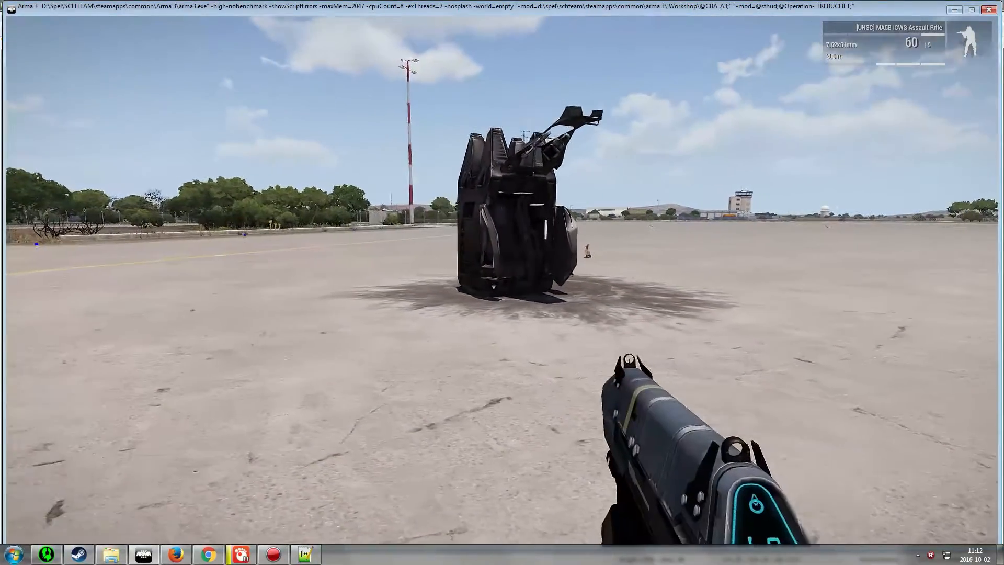
pyautogui.press('d')
pyautogui.press('d')
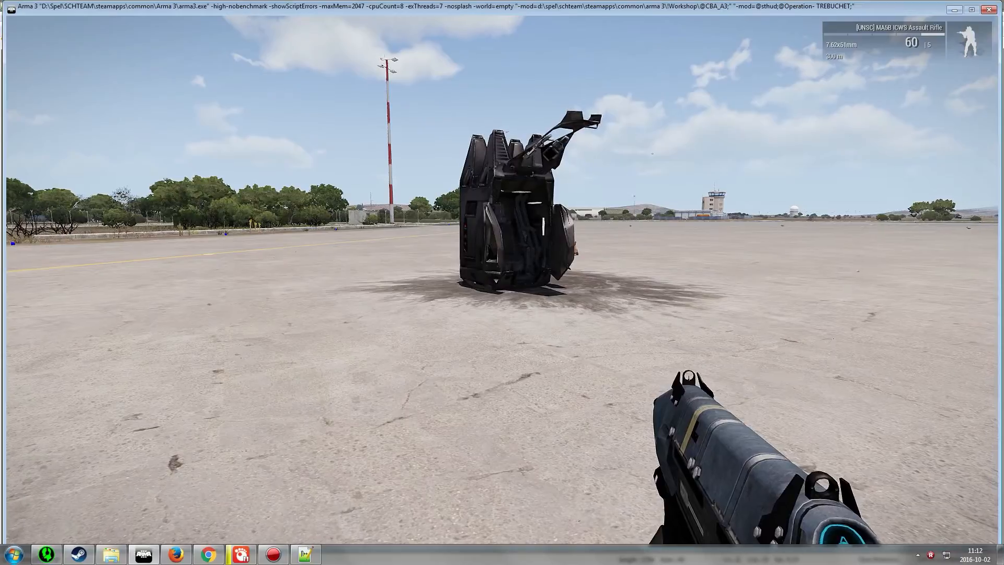
pyautogui.press('d')
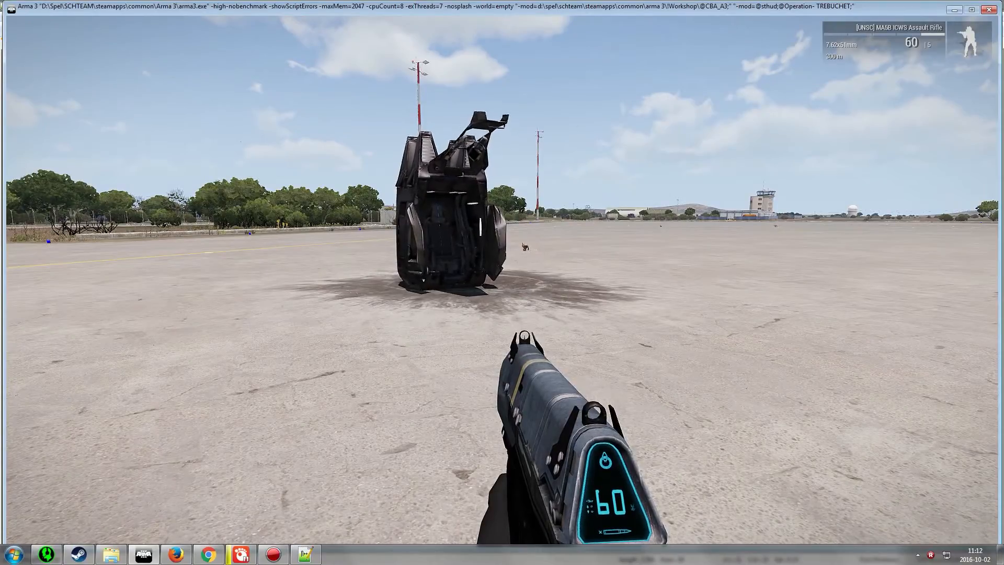
pyautogui.press('d')
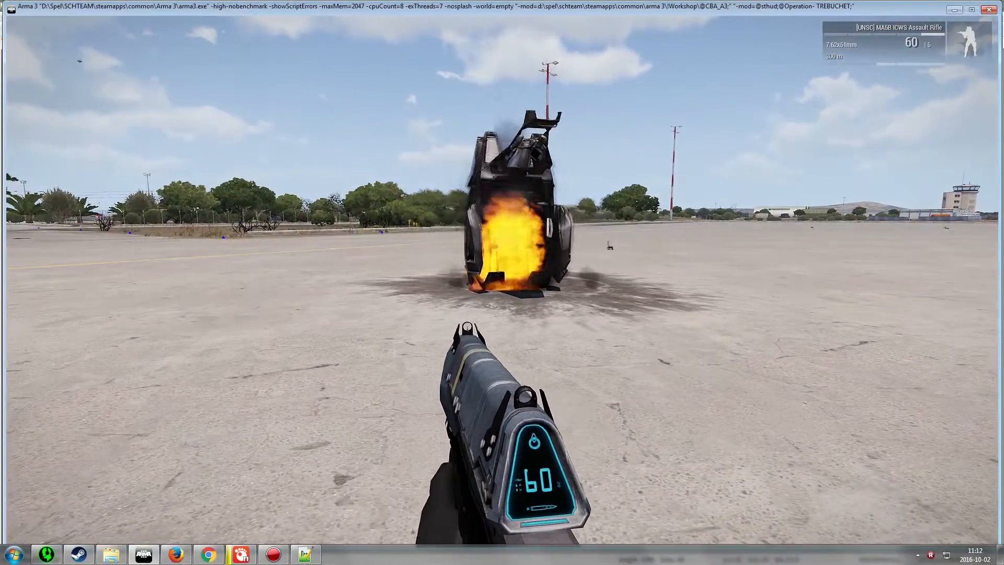
pyautogui.press('a')
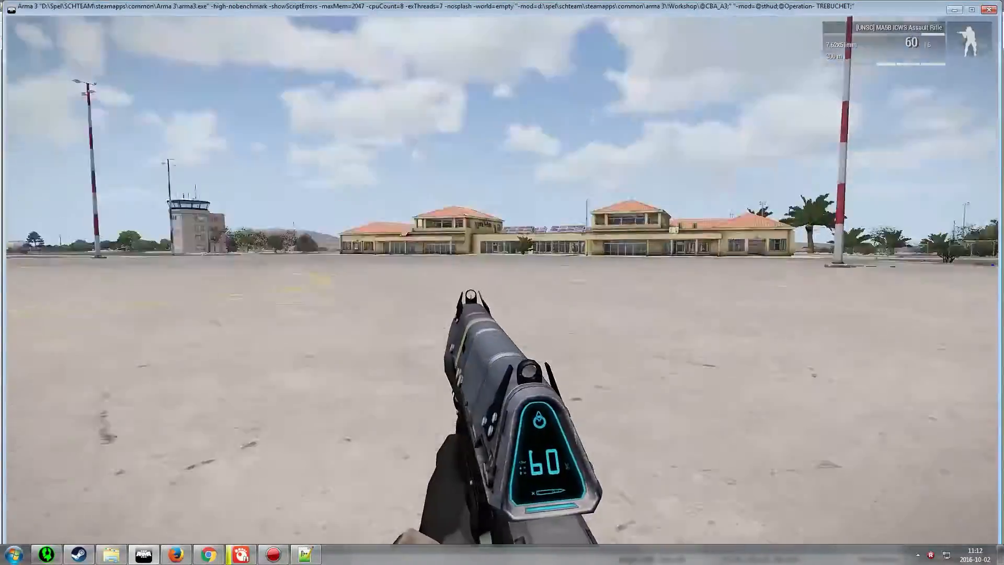
pyautogui.press('w')
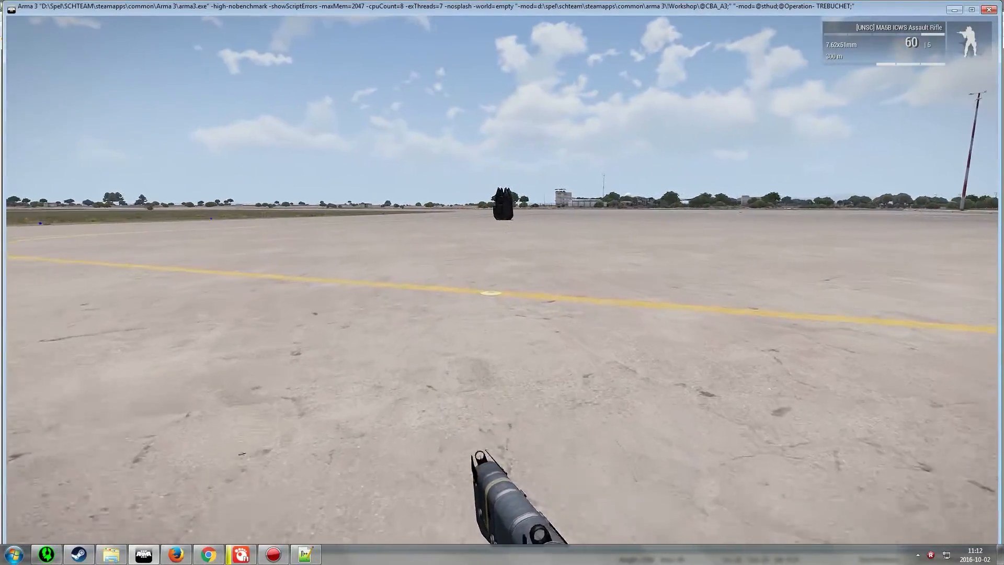
pyautogui.press('=')
pyautogui.press('=')
pyautogui.press('w')
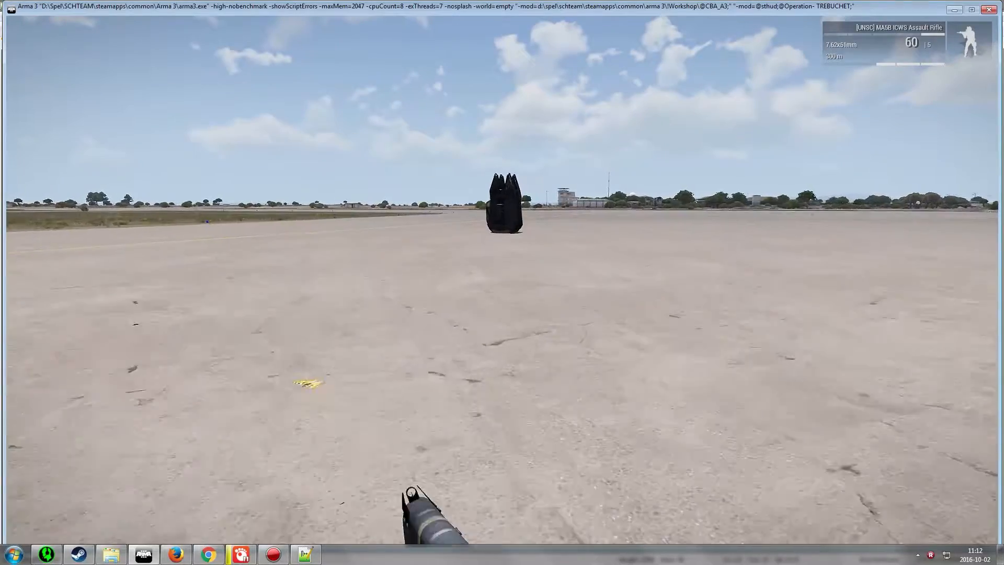
pyautogui.press('w')
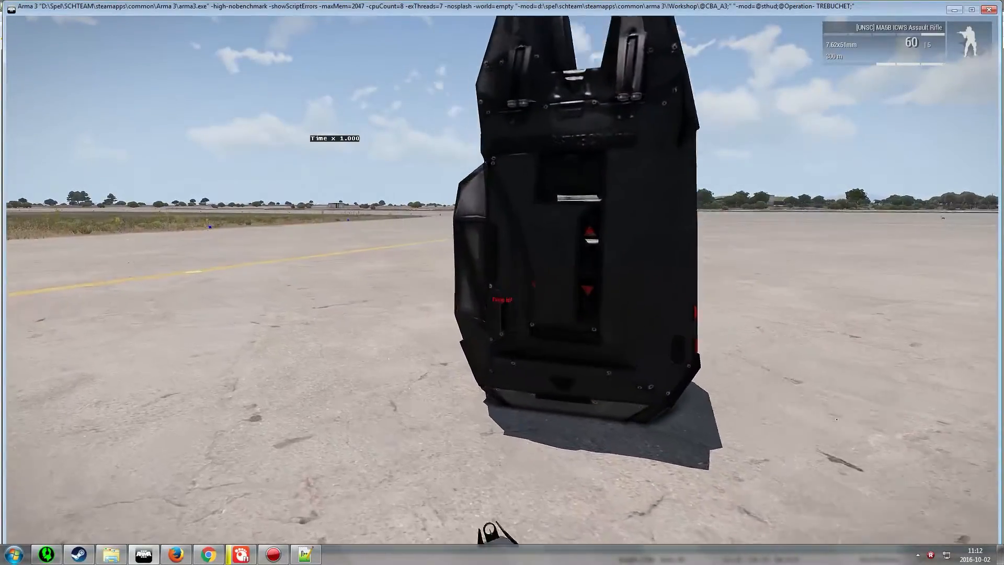
# Request another drop from the pod and select new landing zones on the map
pyautogui.press('space')
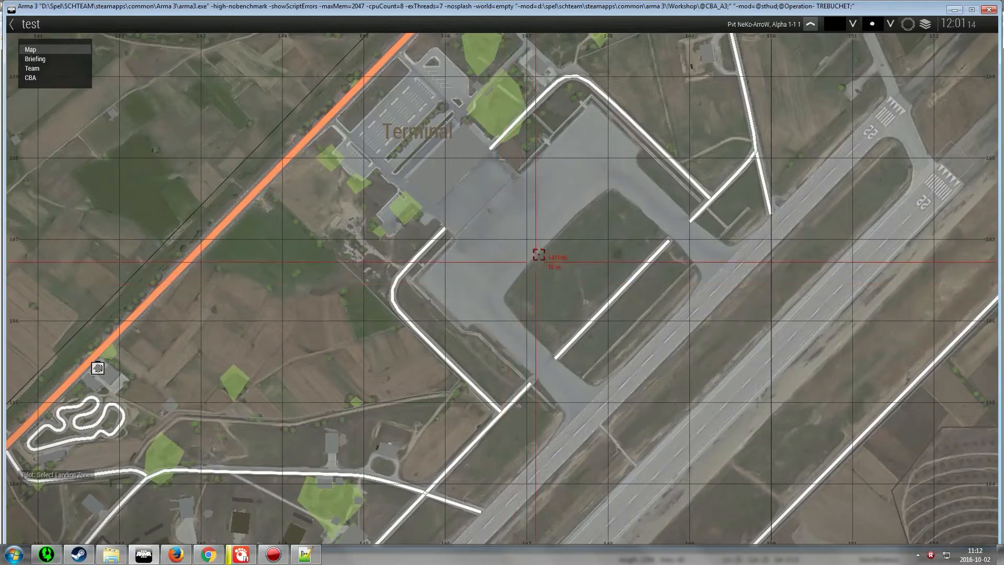
pyautogui.scroll(-6, 538, 258)
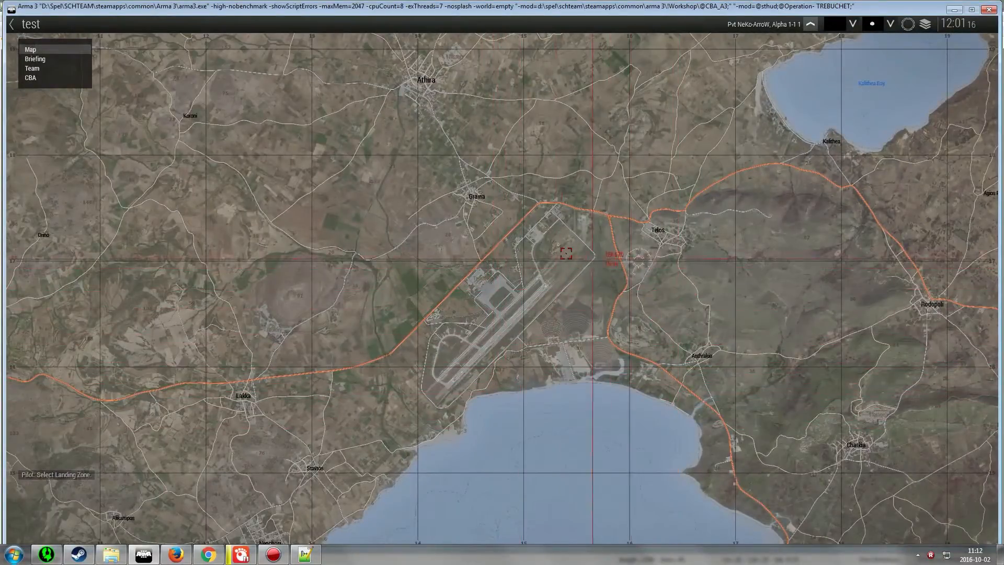
pyautogui.click(494, 235)
pyautogui.press('w')
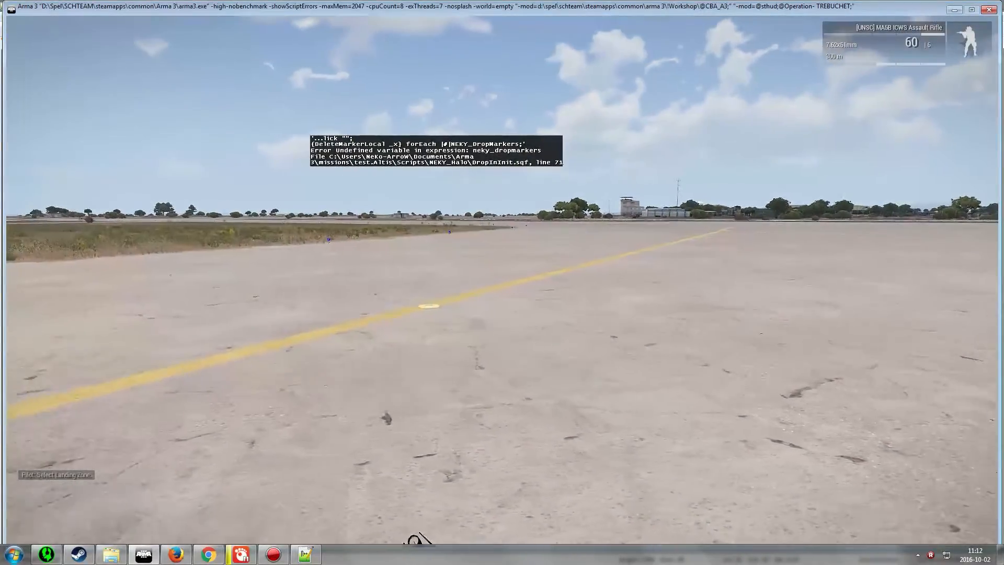
pyautogui.press('m')
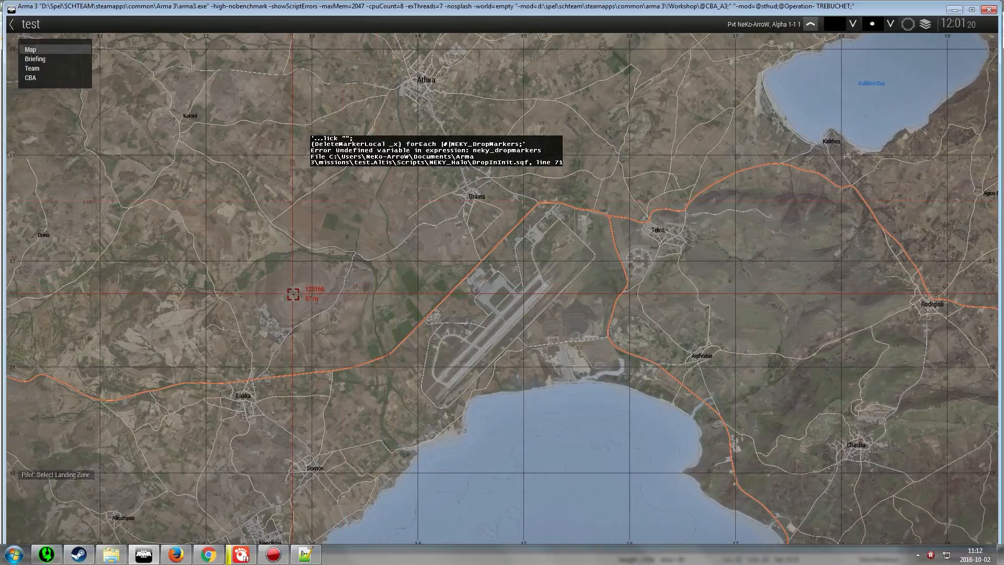
pyautogui.click(480, 367)
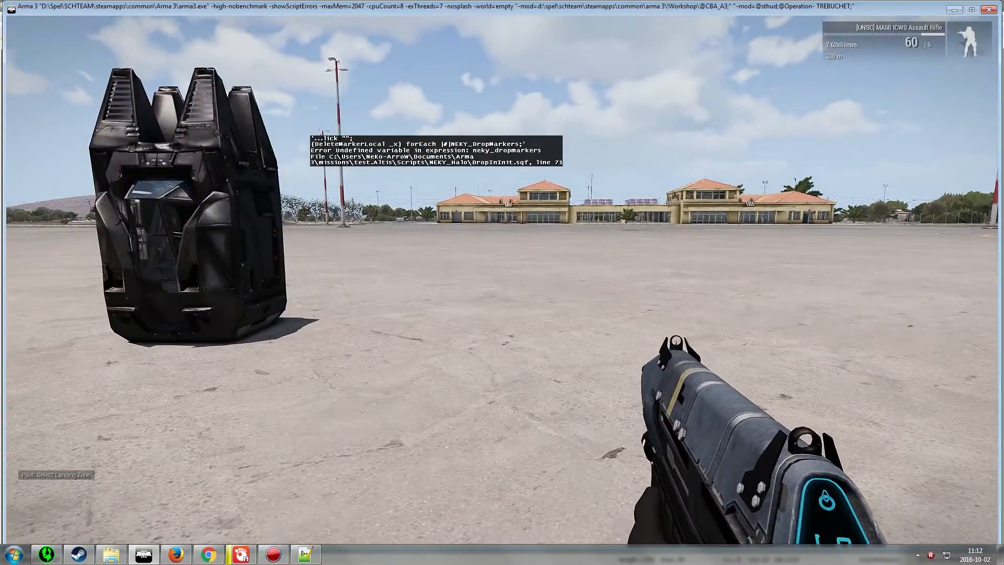
# Return to the editor and place a 100 m trigger on the military base west of Telos
pyautogui.press('Escape')
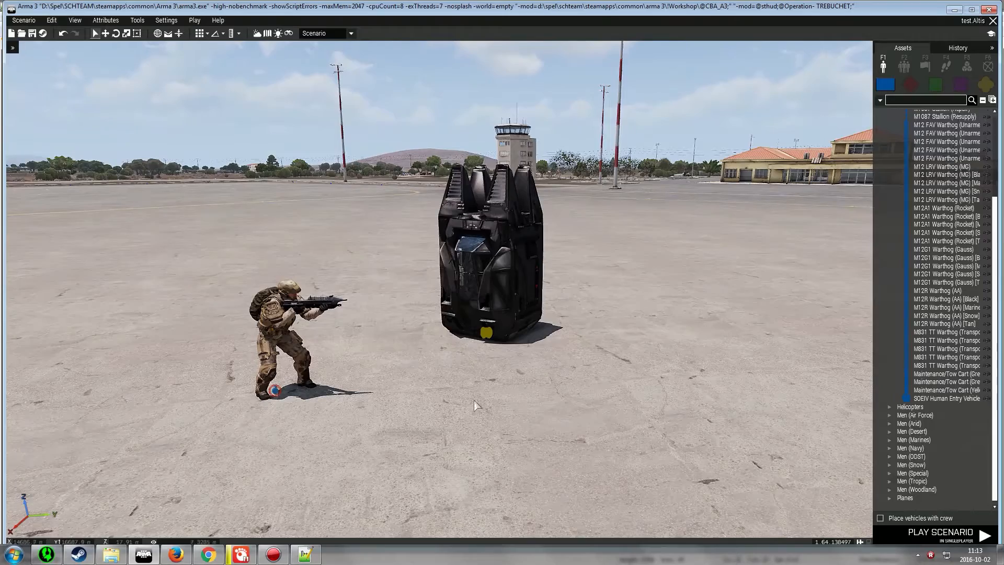
pyautogui.press('s')
pyautogui.moveTo(474, 403); pyautogui.dragTo(492, 431, button='right')
pyautogui.press('m')
pyautogui.scroll(-5, 493, 414)
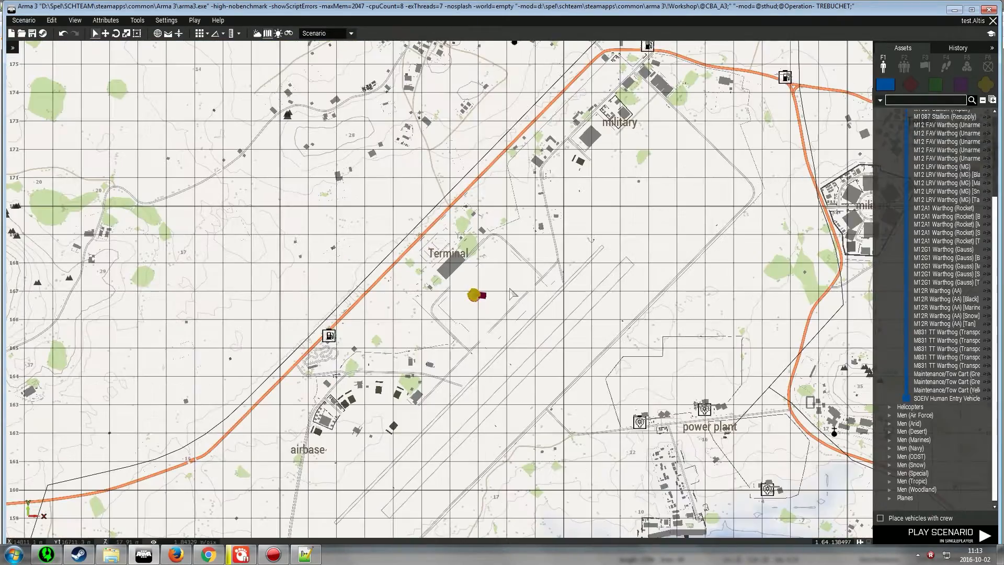
pyautogui.press('F3')
pyautogui.scroll(5, 711, 273)
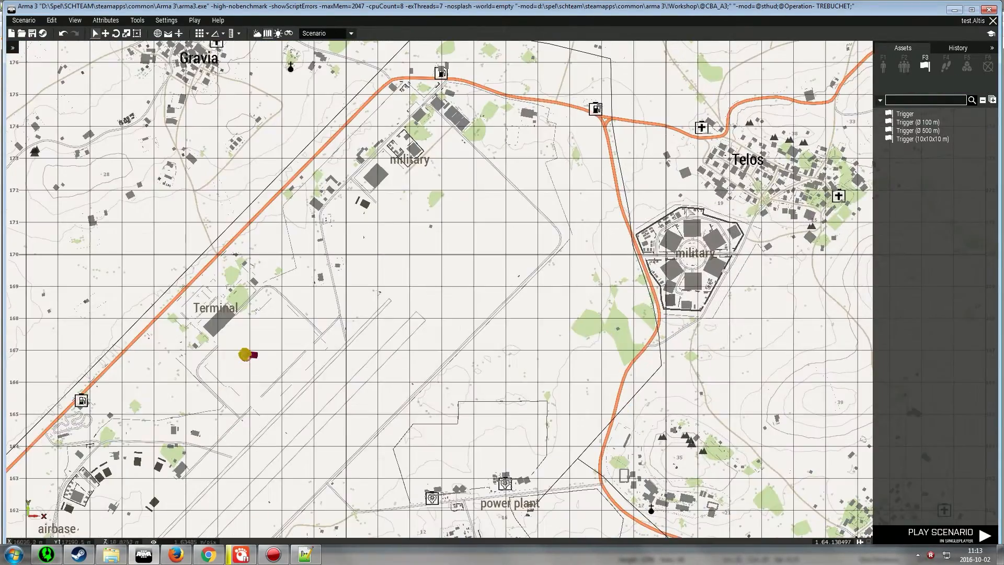
pyautogui.moveTo(719, 272); pyautogui.dragTo(491, 309, button='right')
pyautogui.click(917, 122)
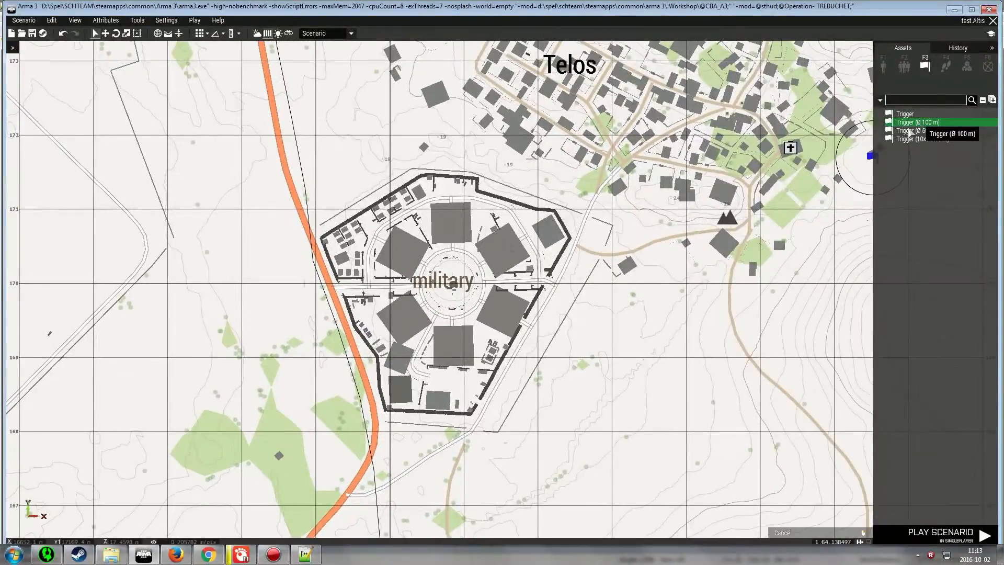
pyautogui.click(428, 295)
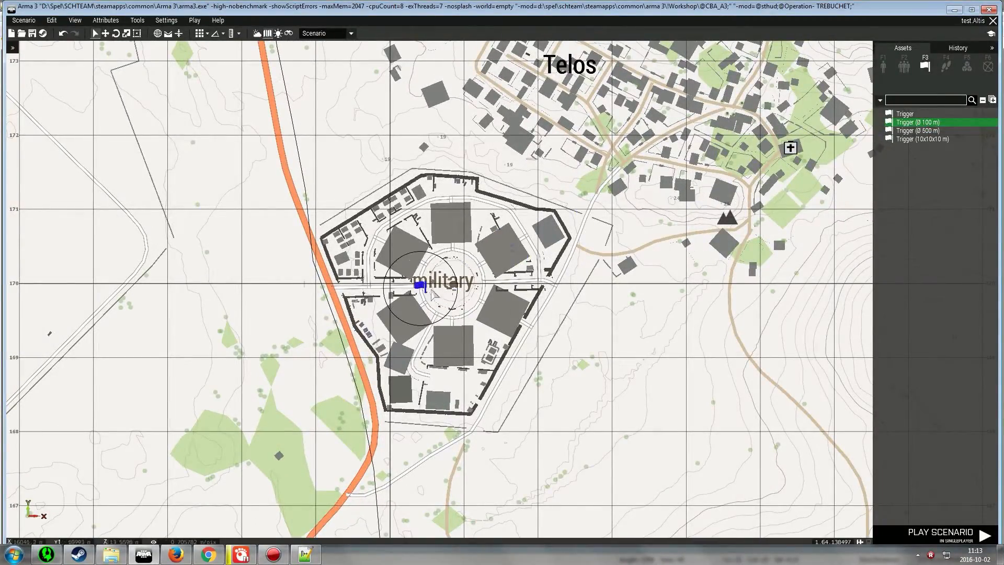
# Set the trigger's area size to 150 by 150 m
pyautogui.doubleClick(459, 287)
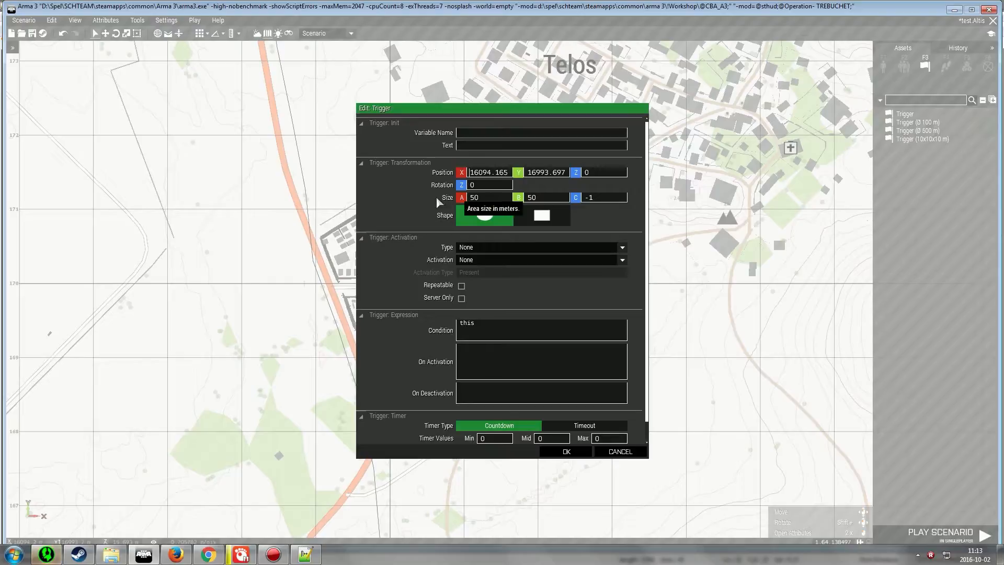
pyautogui.moveTo(480, 201); pyautogui.dragTo(421, 202)
pyautogui.write('150')
pyautogui.moveTo(540, 201); pyautogui.dragTo(489, 204)
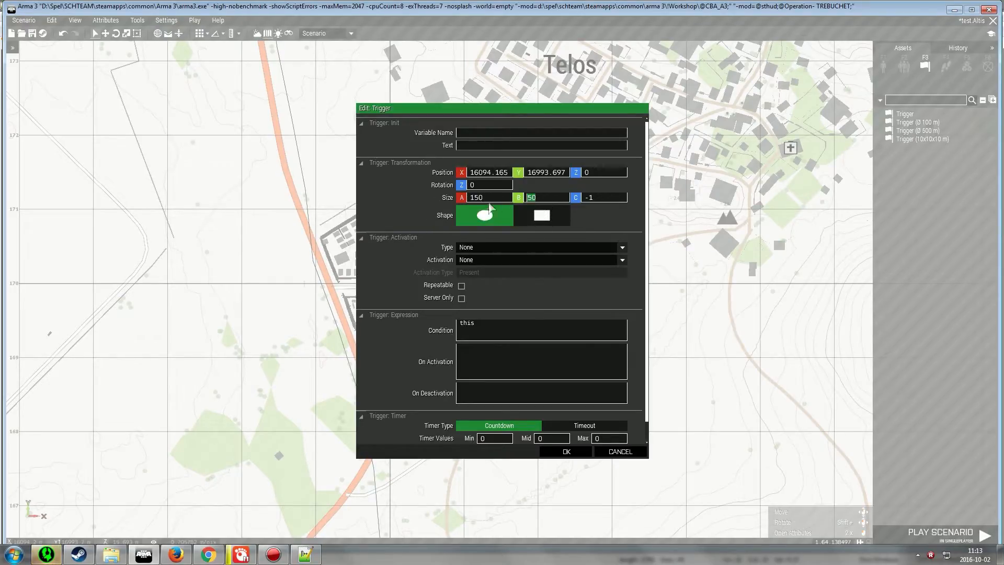
pyautogui.write('150')
pyautogui.press('Return')
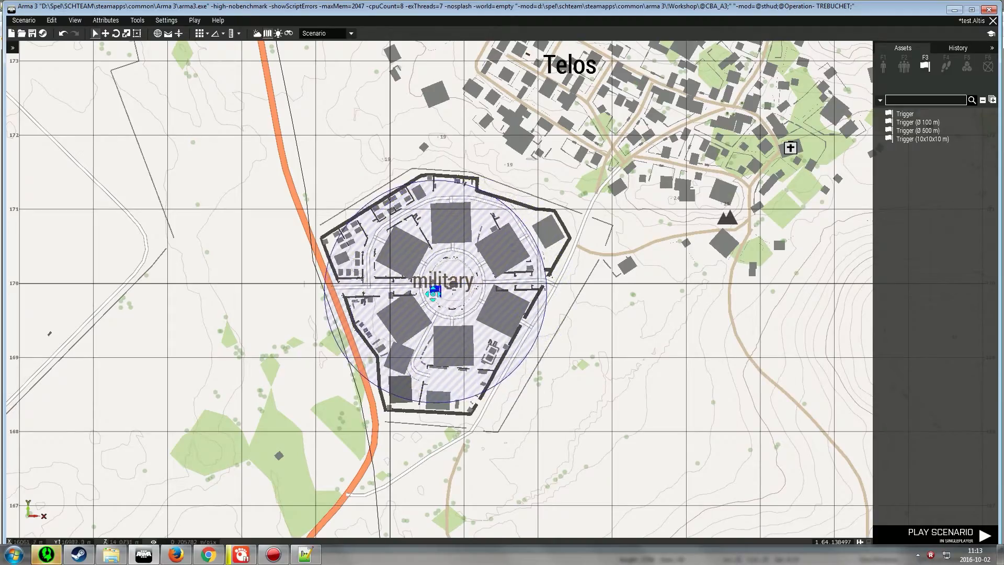
# Set the trigger's area size to 200 by 200 m and confirm
pyautogui.doubleClick(449, 287)
pyautogui.moveTo(502, 201); pyautogui.dragTo(459, 202)
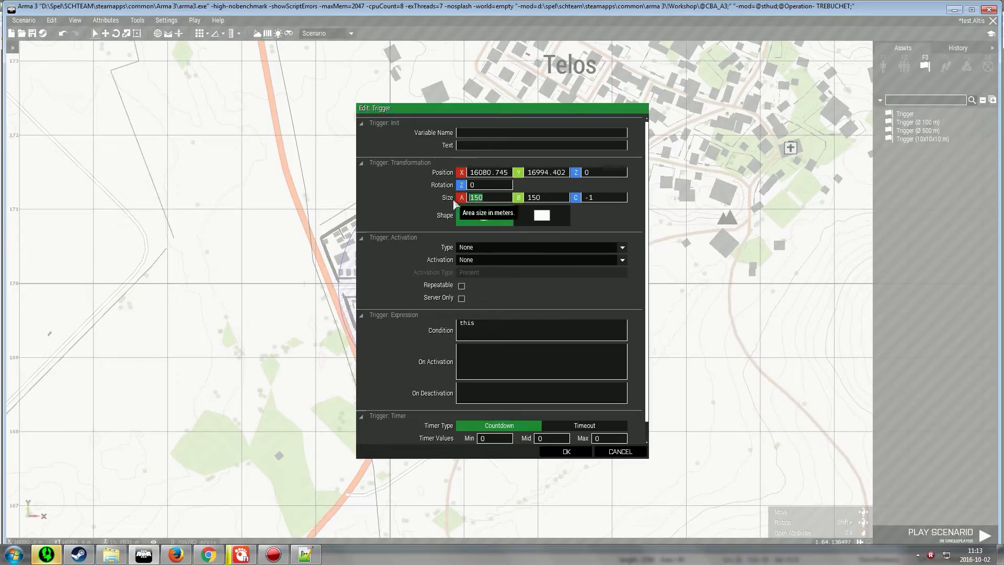
pyautogui.write('200')
pyautogui.moveTo(547, 202); pyautogui.dragTo(513, 205)
pyautogui.write('200')
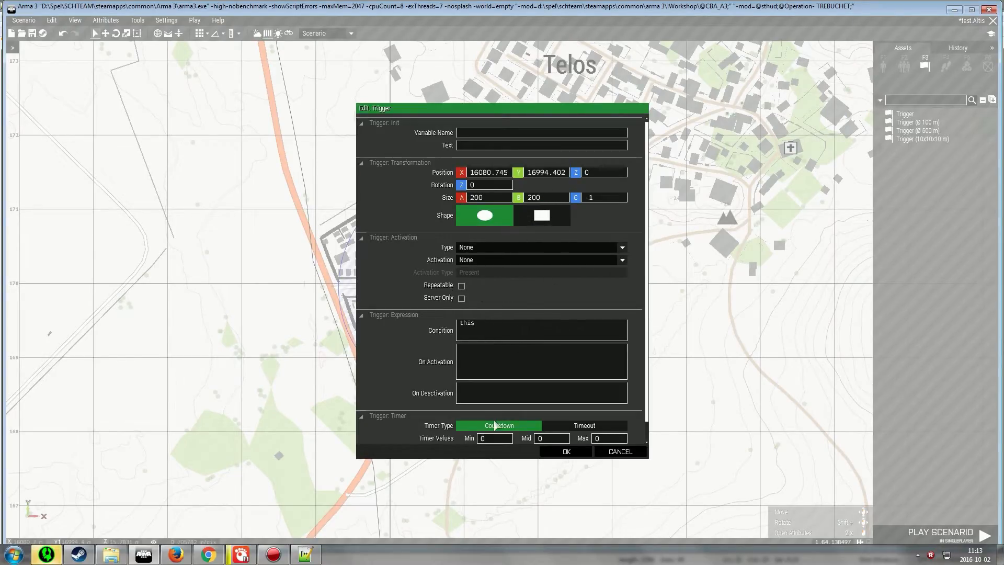
pyautogui.click(566, 451)
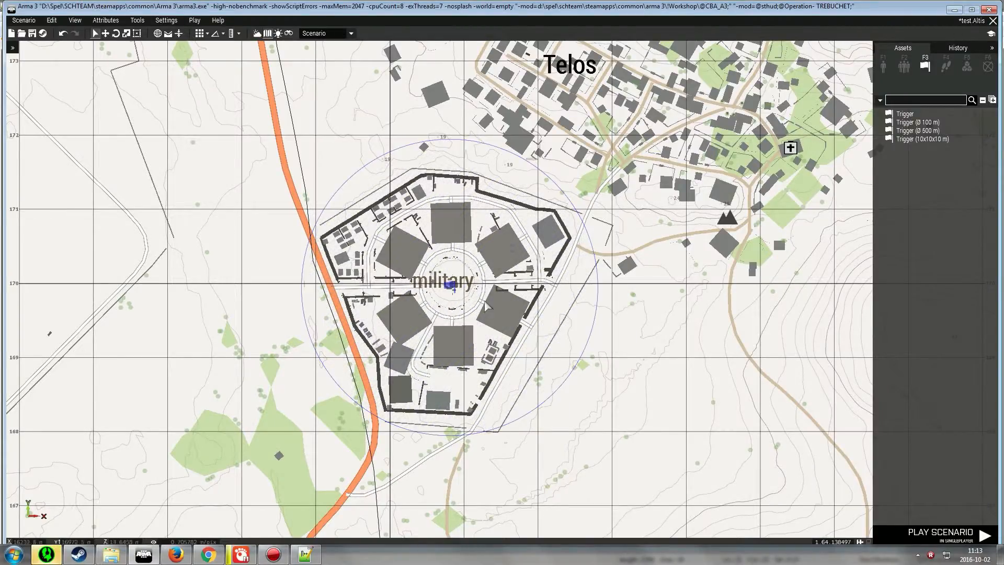
# In Settings.sqf, add Zone1 to the NEKY_AllowedDropZones array
pyautogui.click(305, 554)
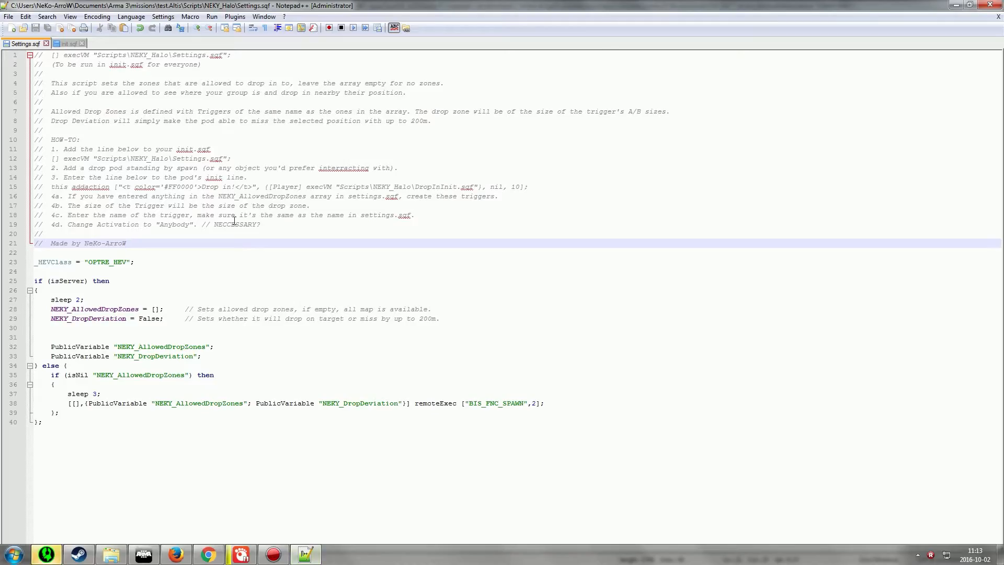
pyautogui.click(56, 196)
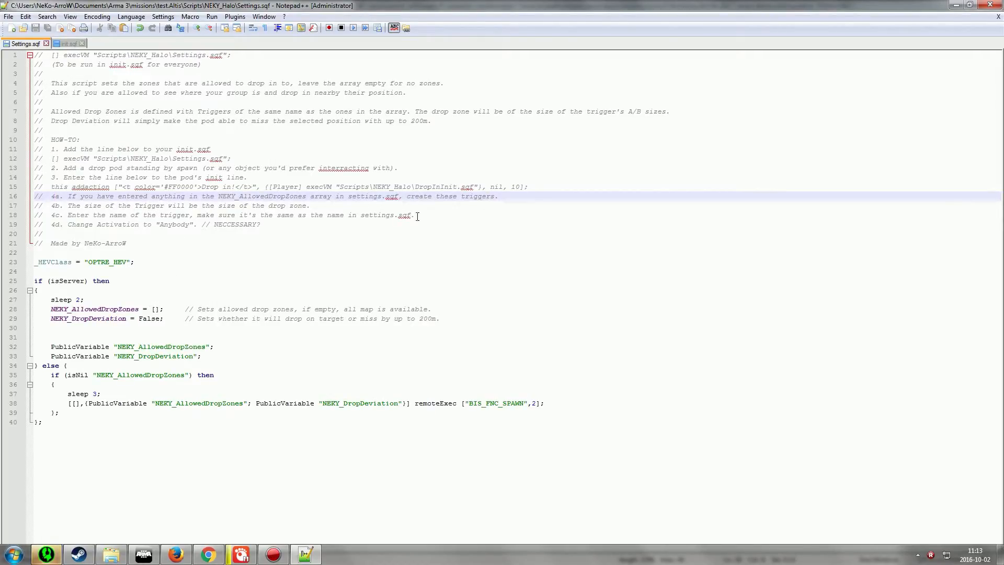
pyautogui.click(308, 204)
pyautogui.click(69, 214)
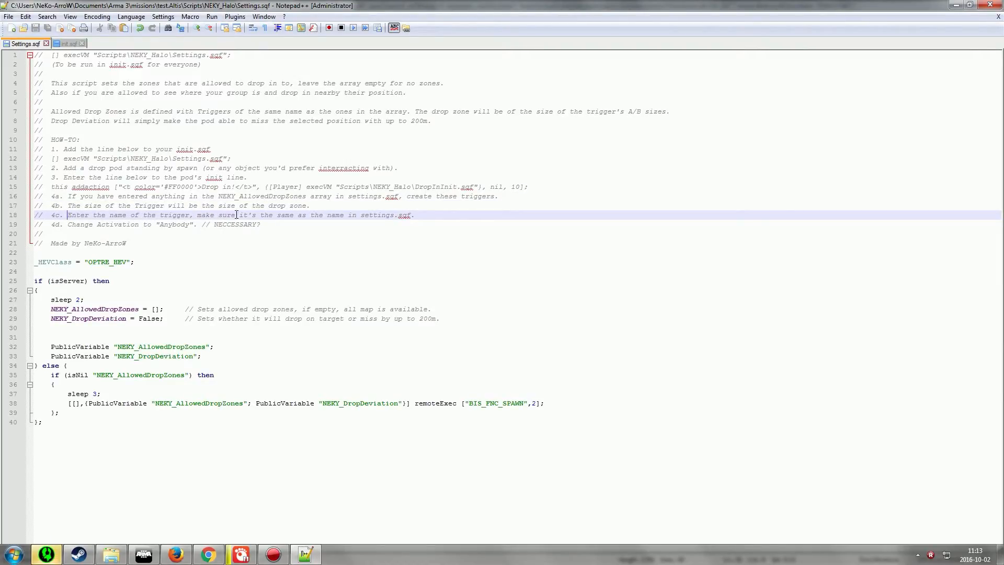
pyautogui.click(157, 309)
pyautogui.write('Zone1')
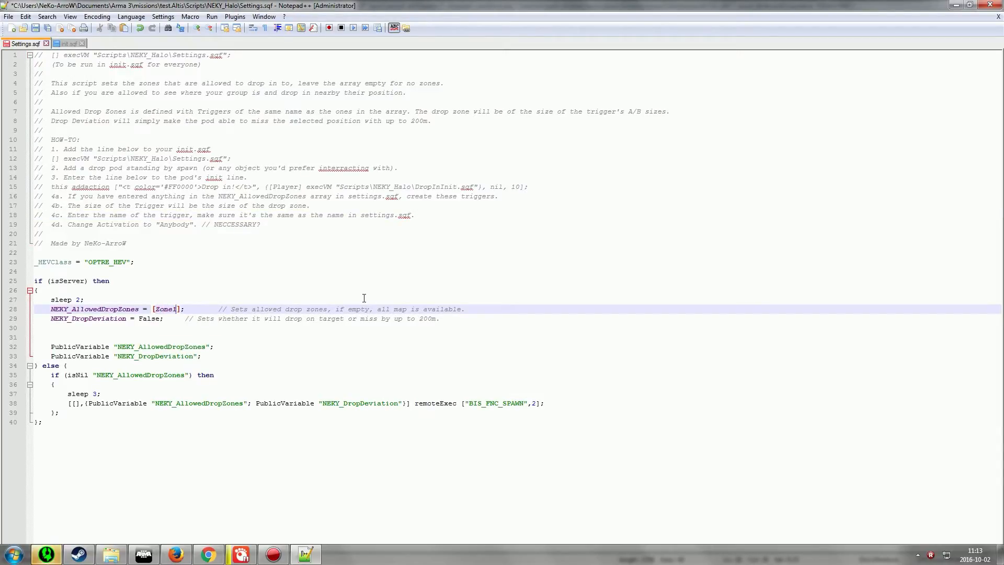
pyautogui.click(288, 226)
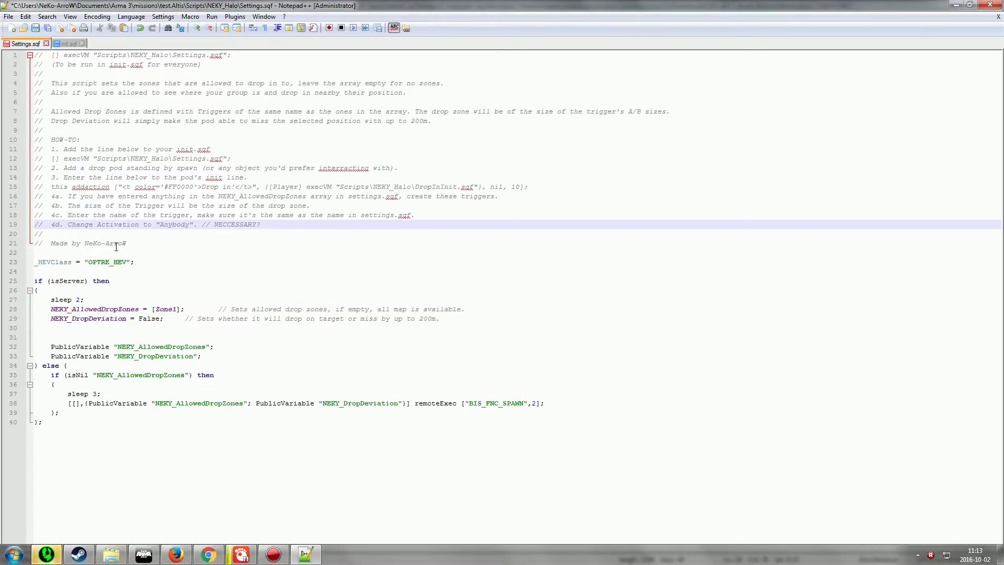
# Back in the editor, open the base trigger's attributes and set its variable name to Zone1
pyautogui.click(144, 554)
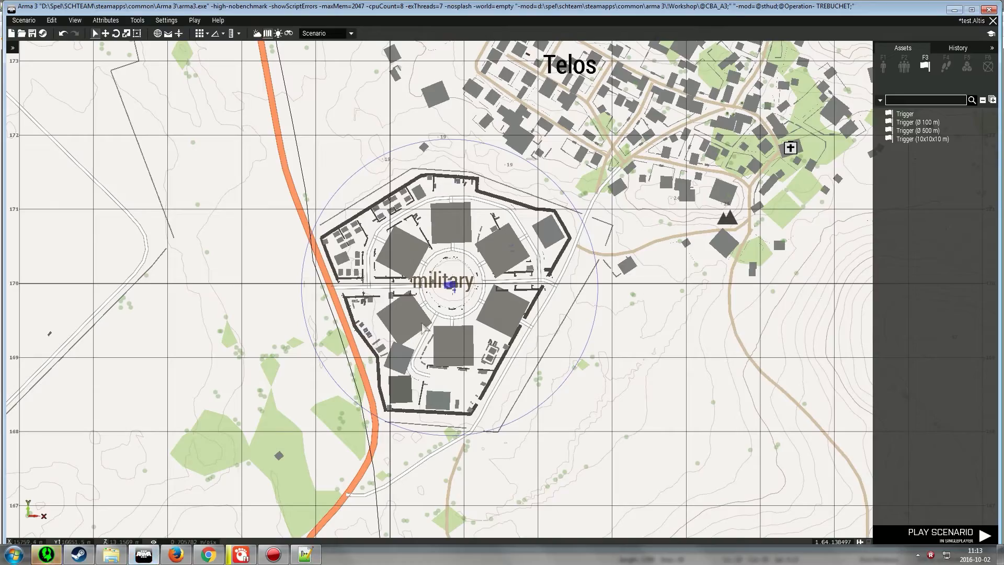
pyautogui.doubleClick(451, 286)
pyautogui.write('Z')
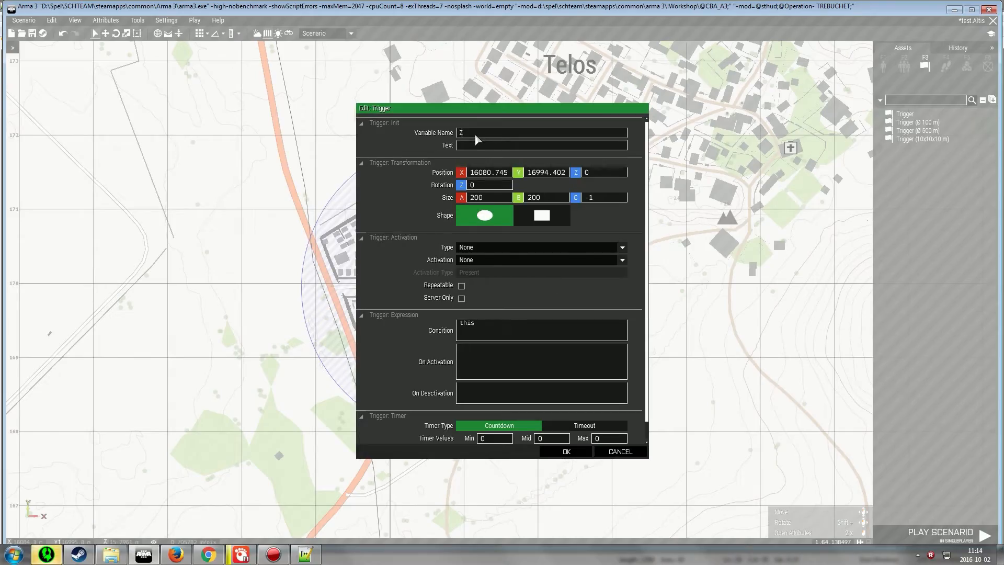
pyautogui.write('one1')
# In Settings.sqf, delete the "// NECCESSARY?" remark from the activation comment line and save the file
pyautogui.click(305, 554)
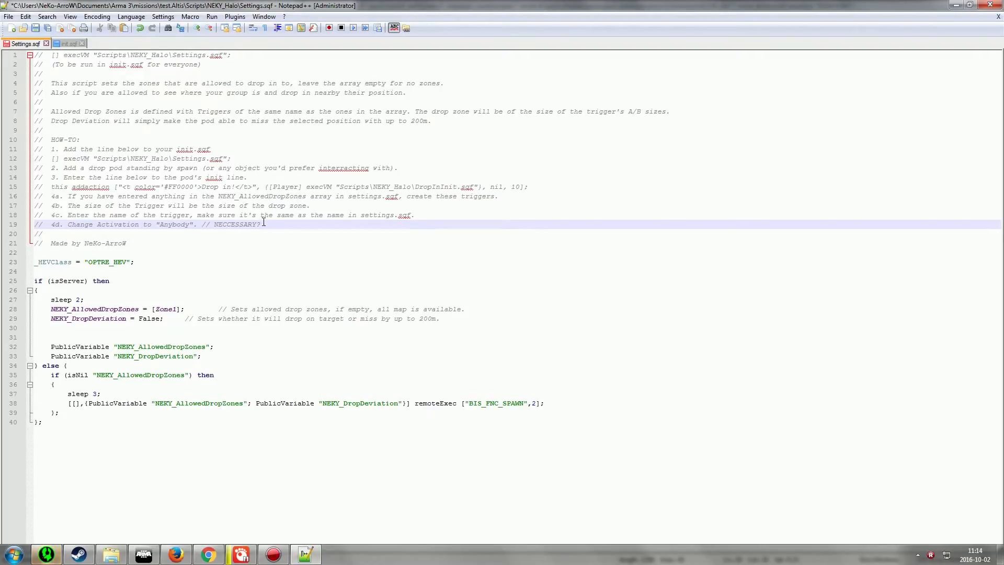
pyautogui.moveTo(264, 222); pyautogui.dragTo(202, 225)
pyautogui.press('BackSpace')
pyautogui.hotkey('ctrl', 's')
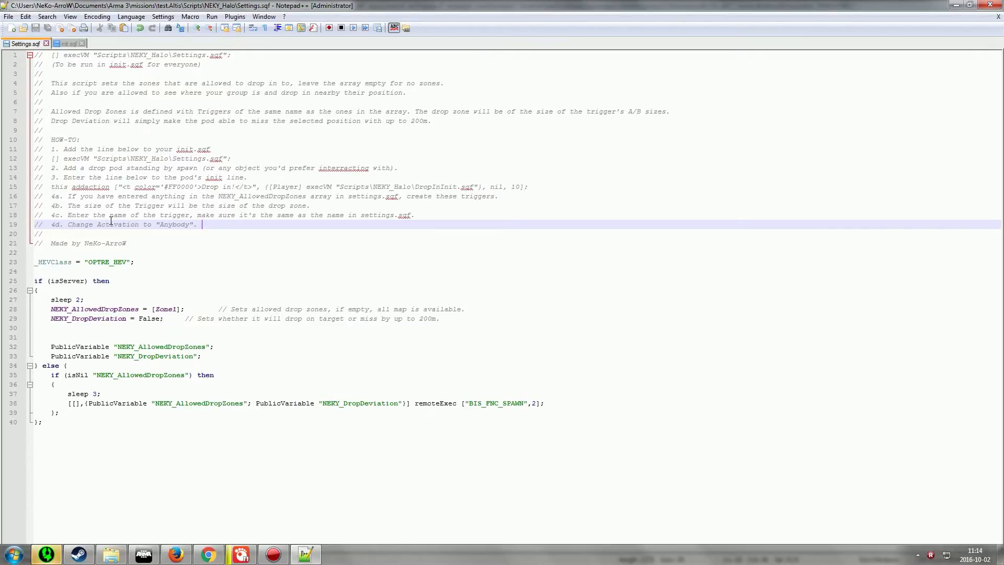
# Return to the Zone1 trigger's attributes, set its activation to Anybody and confirm
pyautogui.click(144, 554)
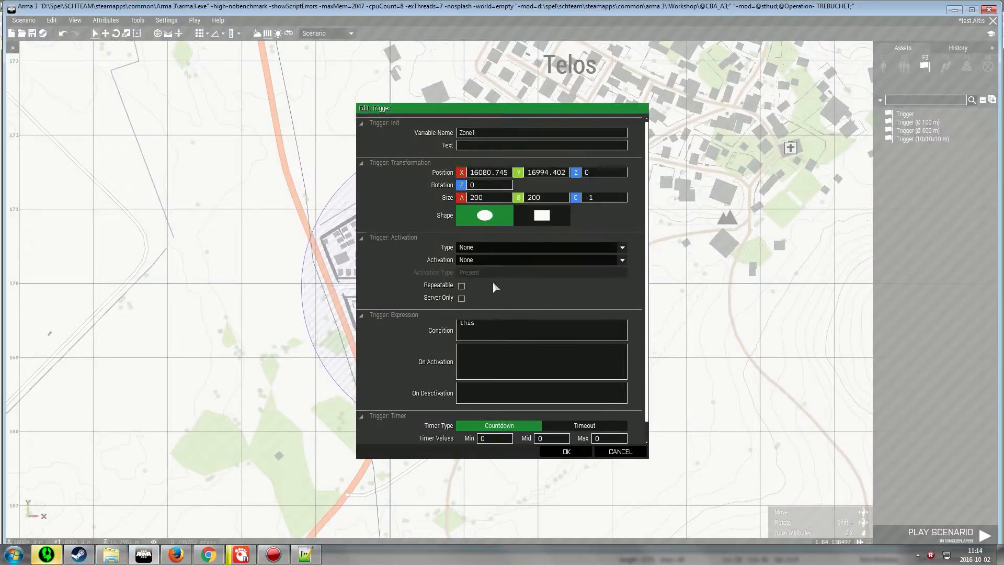
pyautogui.click(492, 261)
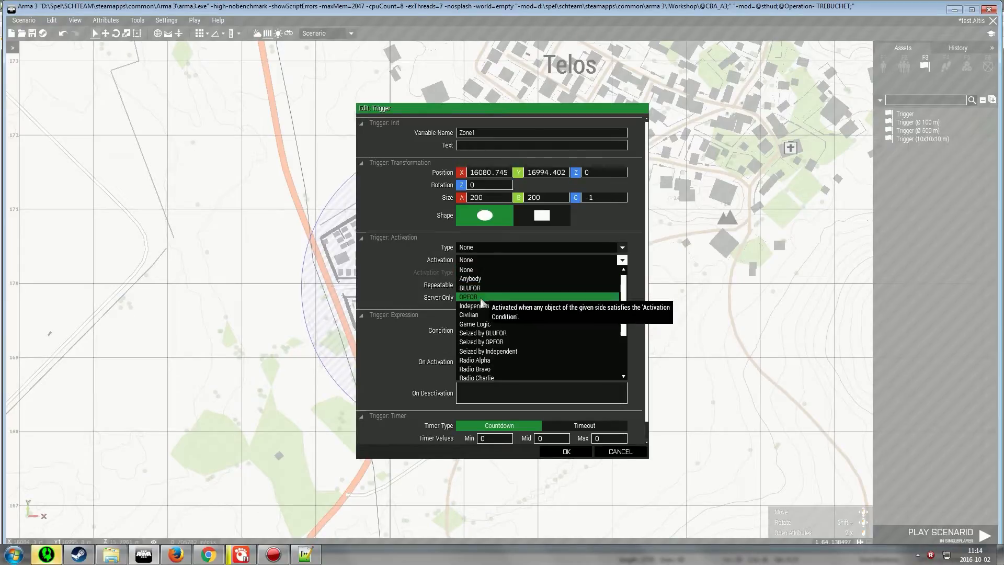
pyautogui.click(474, 279)
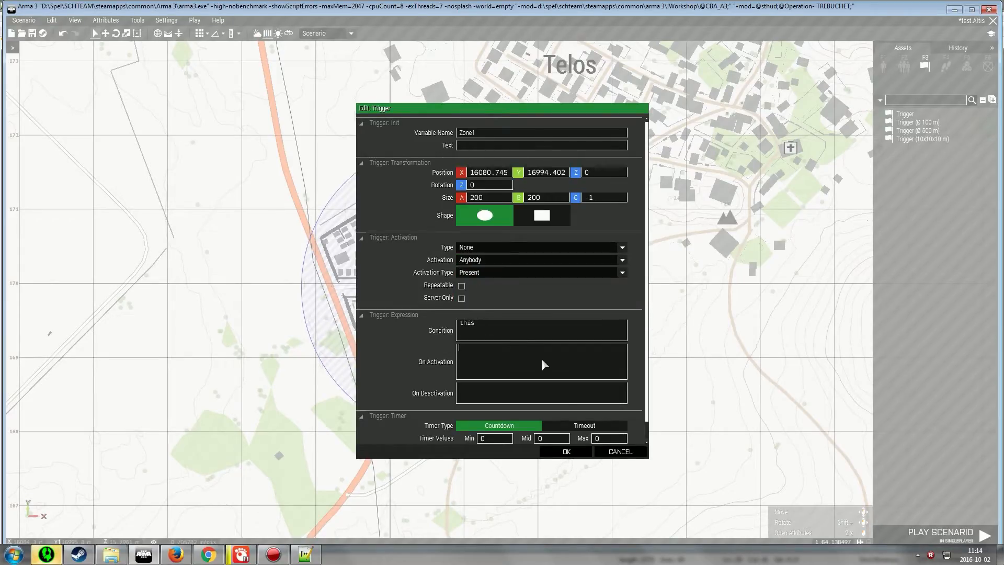
pyautogui.click(566, 451)
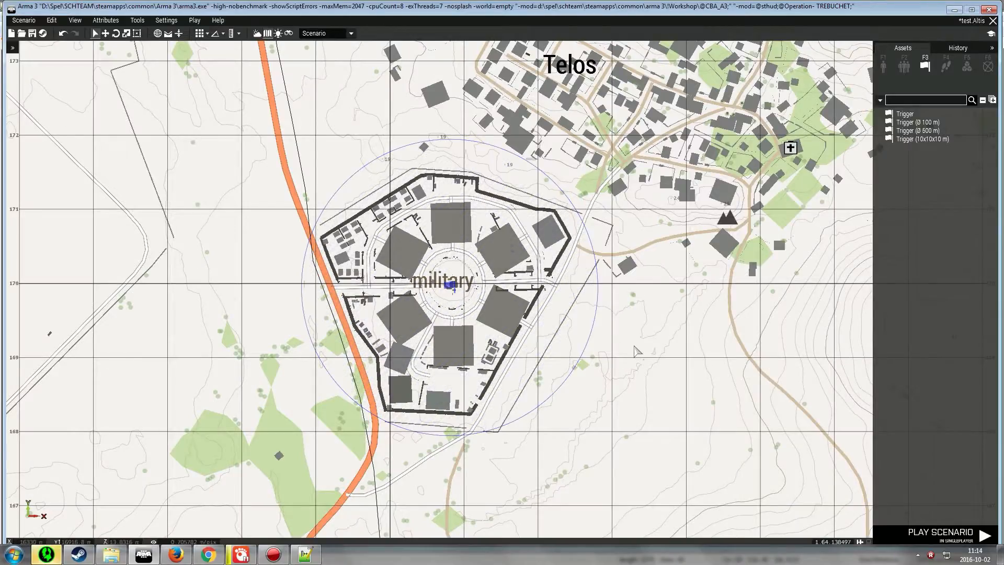
# Save the scenario and start playing it in singleplayer
pyautogui.scroll(-3, 695, 258)
pyautogui.scroll(-3, 699, 210)
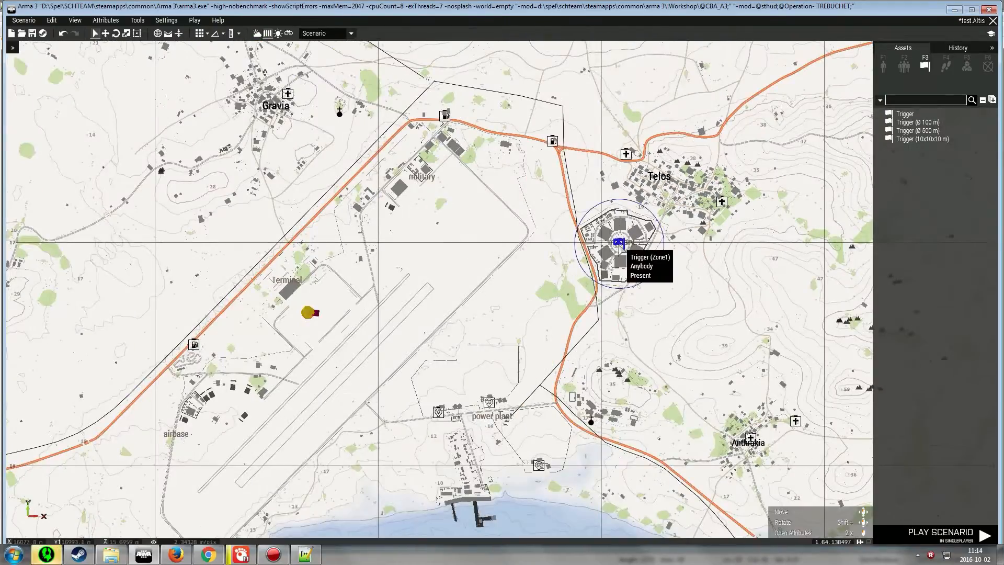
pyautogui.click(32, 33)
pyautogui.click(940, 533)
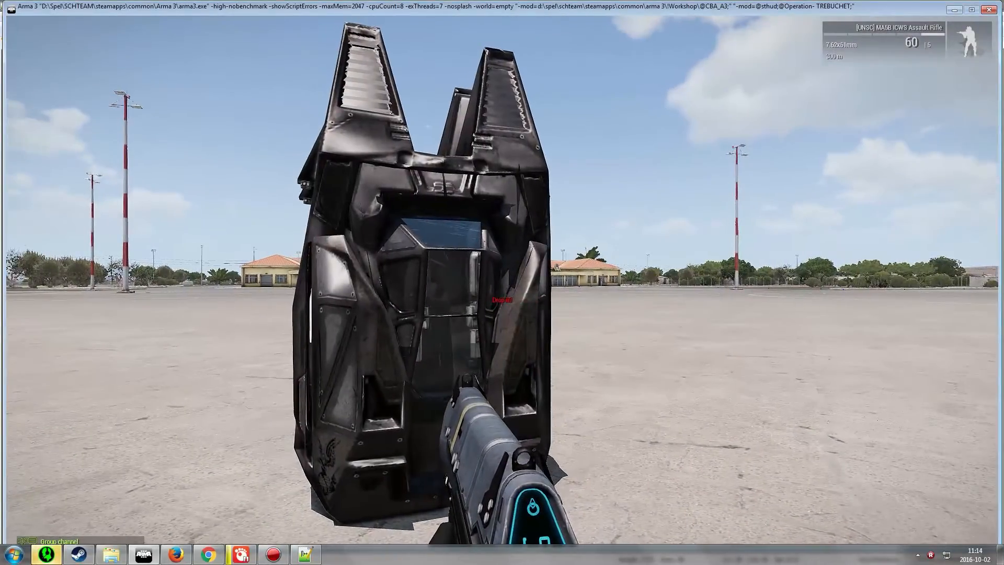
# Open the in-game map to look over the area around Telos, then close it
pyautogui.press('m')
pyautogui.moveTo(546, 168); pyautogui.dragTo(450, 258, button='right')
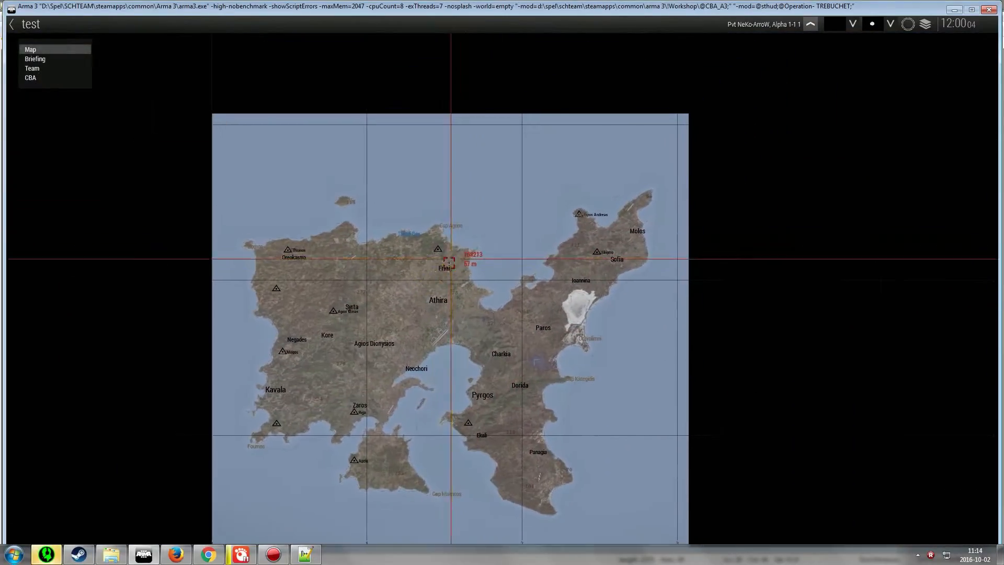
pyautogui.scroll(4, 378, 415)
pyautogui.scroll(3, 514, 282)
pyautogui.press('m')
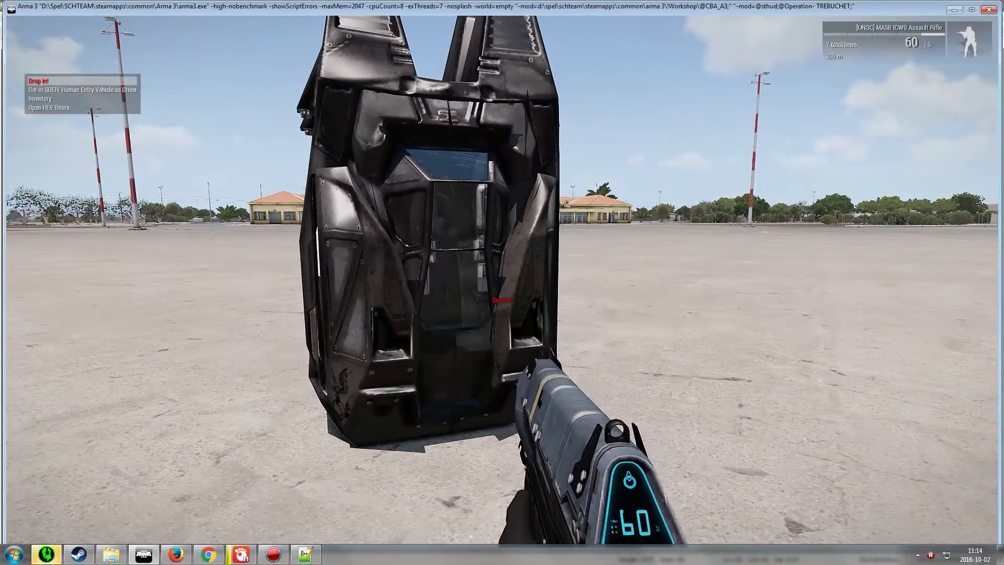
# Use the Drop in! action at the pod and try picking a landing point outside the drop zone
pyautogui.press('space')
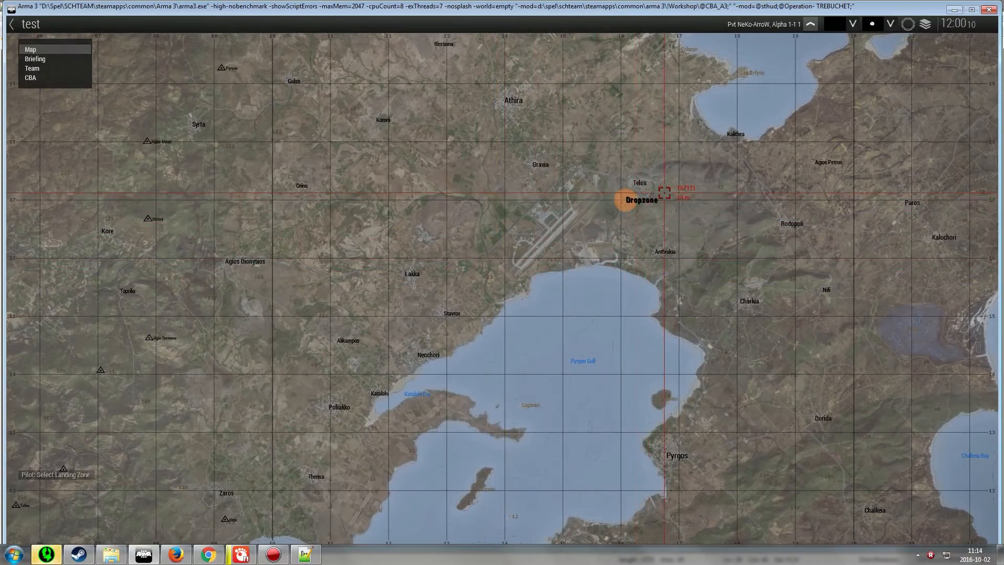
pyautogui.scroll(6, 633, 192)
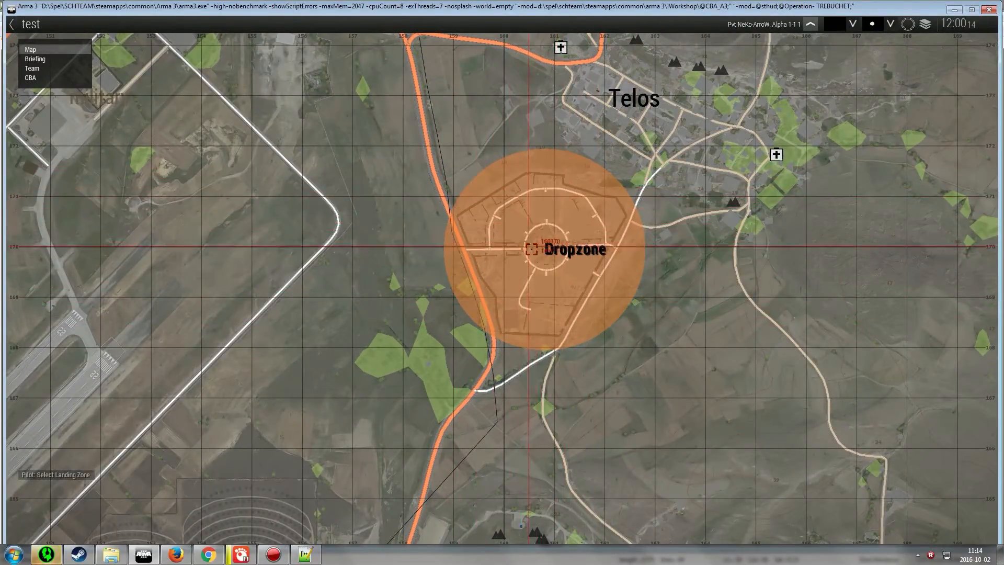
pyautogui.scroll(2, 565, 261)
pyautogui.scroll(-4, 565, 261)
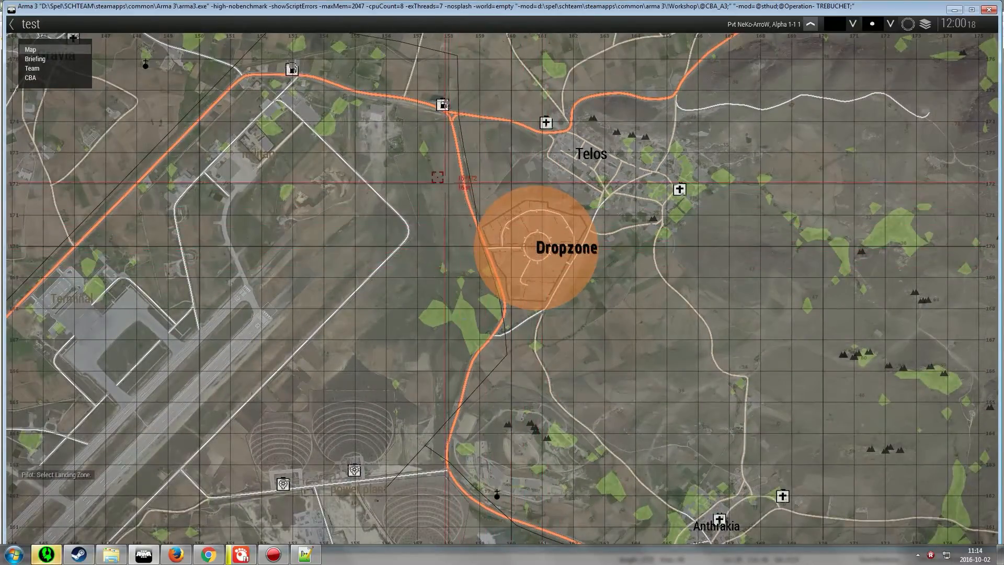
pyautogui.click(403, 152)
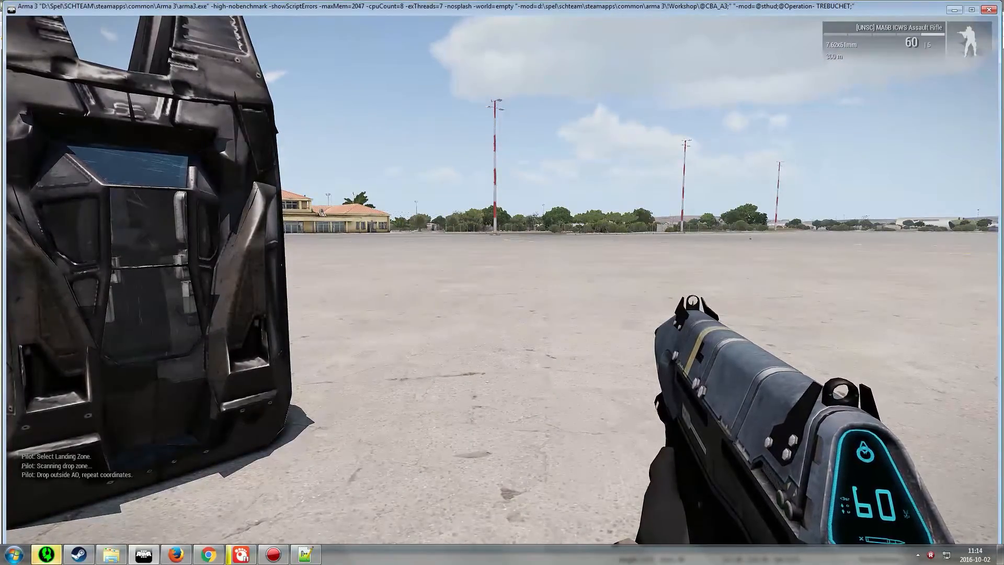
# Use Drop in! again, pick a landing point inside the Dropzone circle, and walk away after landing
pyautogui.scroll(-1, 502, 280)
pyautogui.scroll(1, 502, 280)
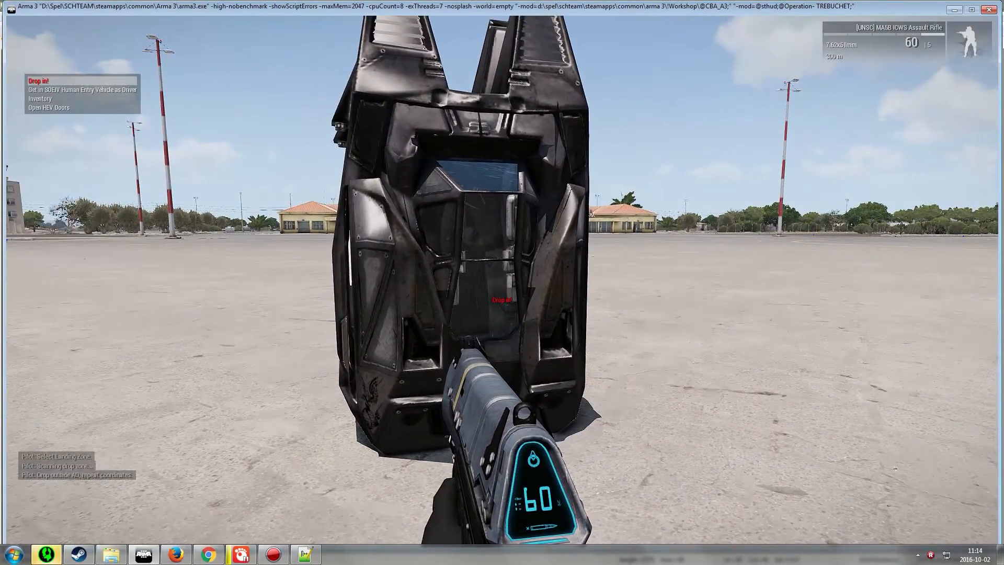
pyautogui.middleClick(502, 280)
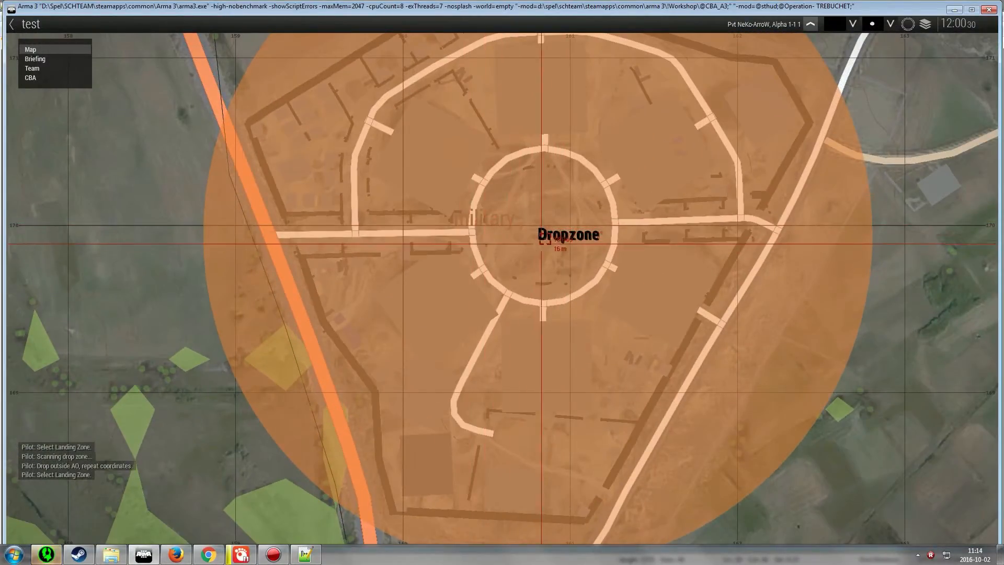
pyautogui.click(470, 224)
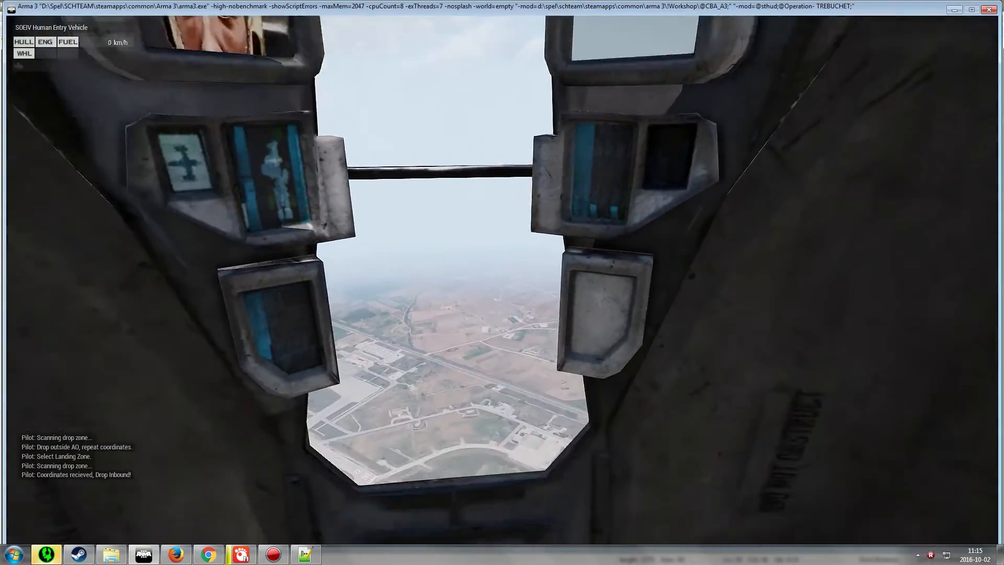
pyautogui.press('KP_Enter')
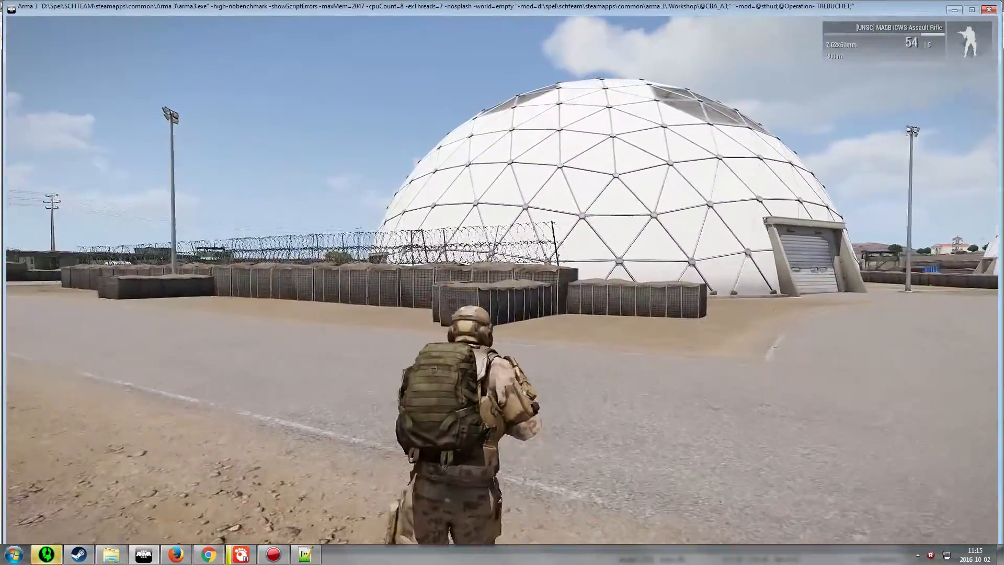
pyautogui.press('w')
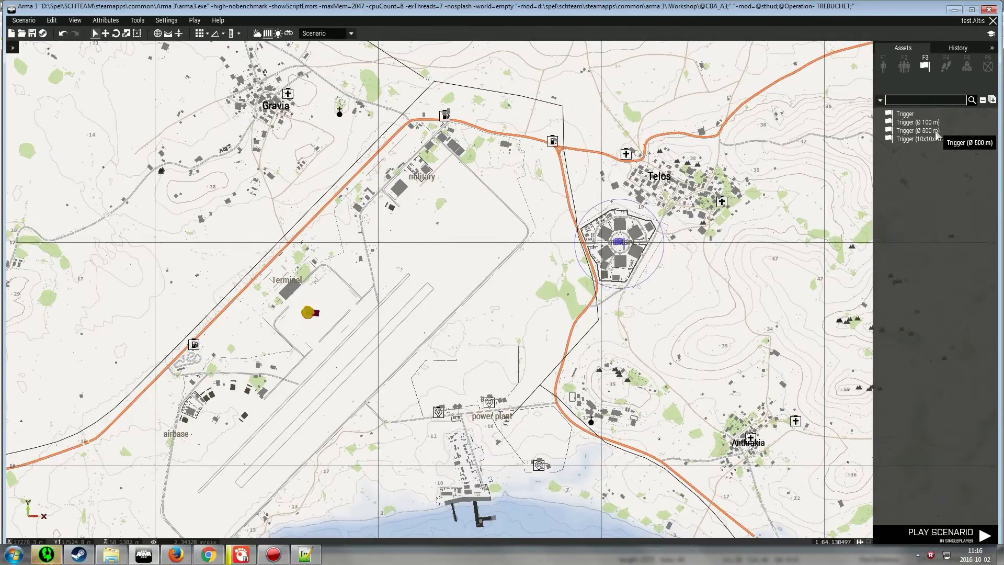
# Back in the editor, paste a copy of the Zone1 trigger over the village of Gravia
pyautogui.click(917, 122)
pyautogui.moveTo(284, 191); pyautogui.dragTo(492, 195, button='right')
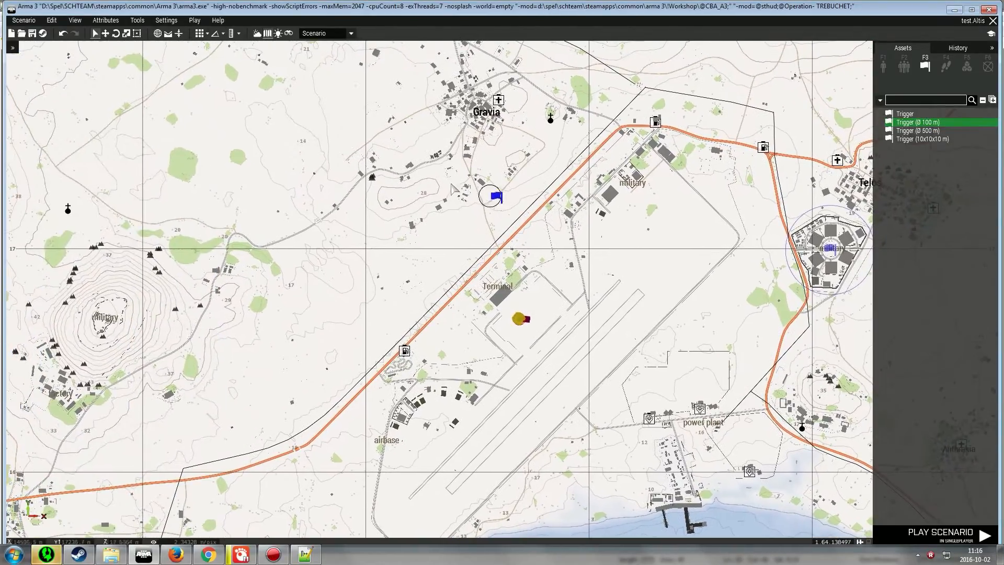
pyautogui.moveTo(445, 118); pyautogui.dragTo(415, 217, button='right')
pyautogui.scroll(1, 452, 203)
pyautogui.rightClick(453, 202)
pyautogui.moveTo(638, 262); pyautogui.dragTo(380, 176, button='right')
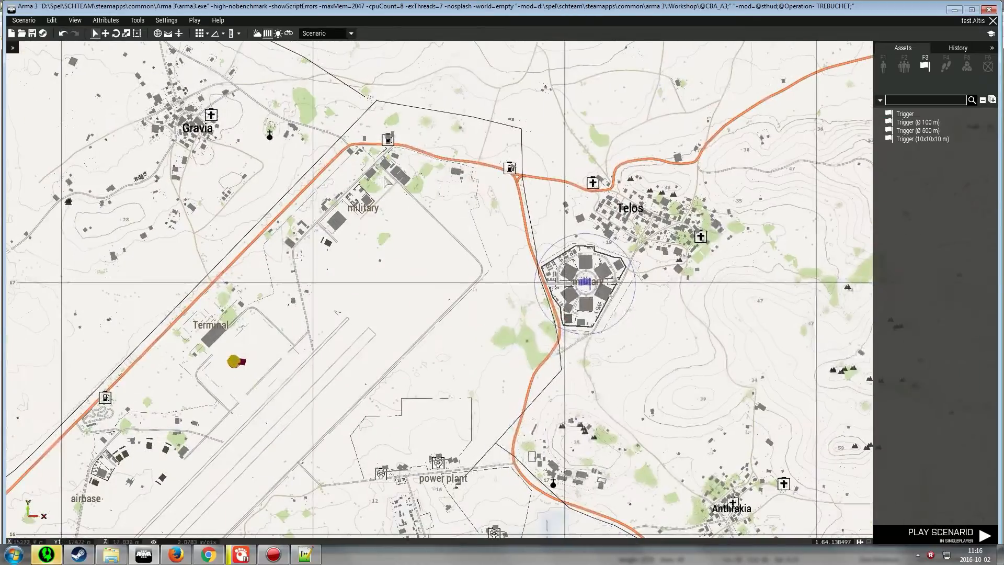
pyautogui.moveTo(259, 171); pyautogui.dragTo(562, 292, button='right')
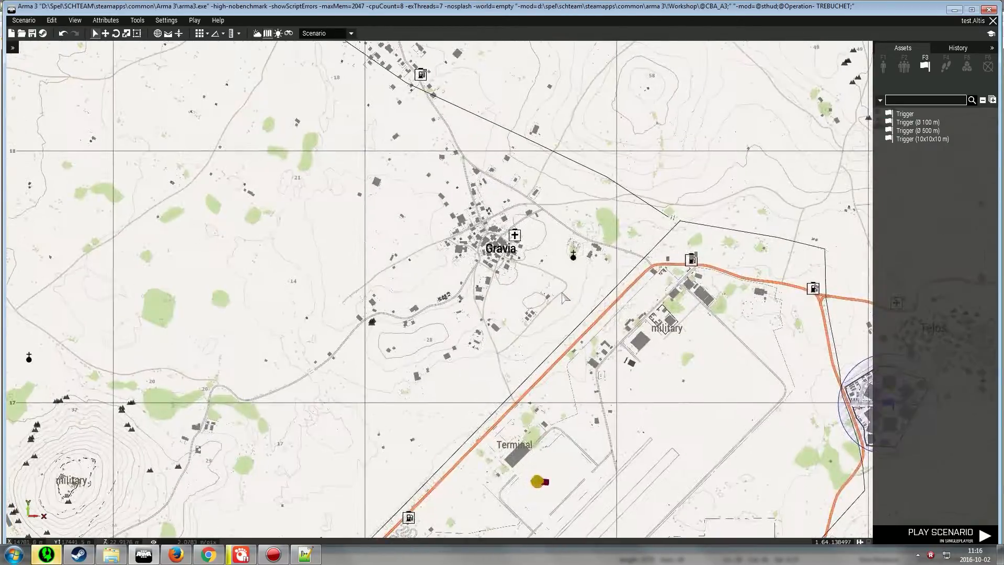
pyautogui.scroll(10, 470, 235)
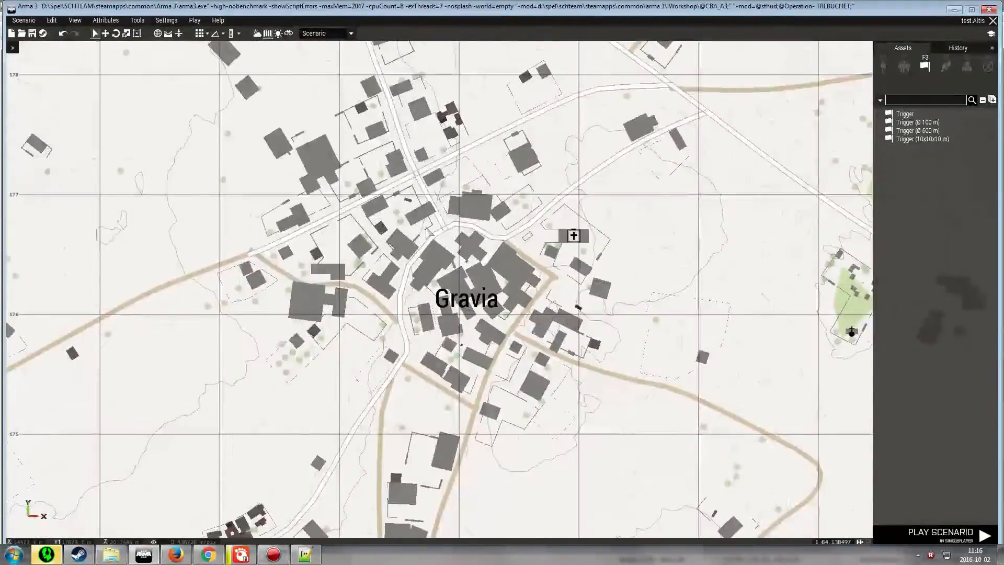
pyautogui.hotkey('ctrl', 'v')
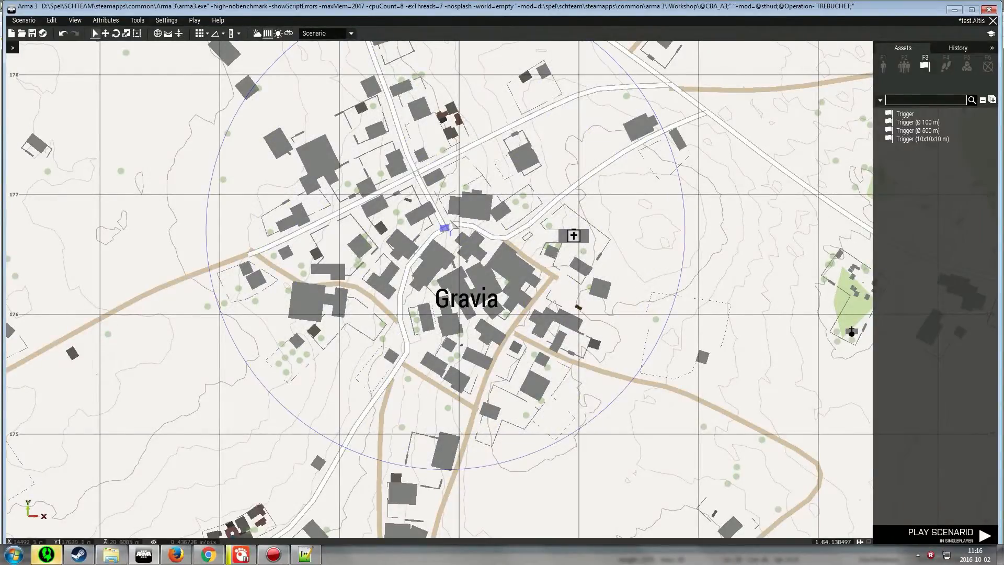
# Set the pasted trigger's area size to 50 by 50 m and confirm
pyautogui.doubleClick(447, 228)
pyautogui.moveTo(511, 200); pyautogui.dragTo(453, 199)
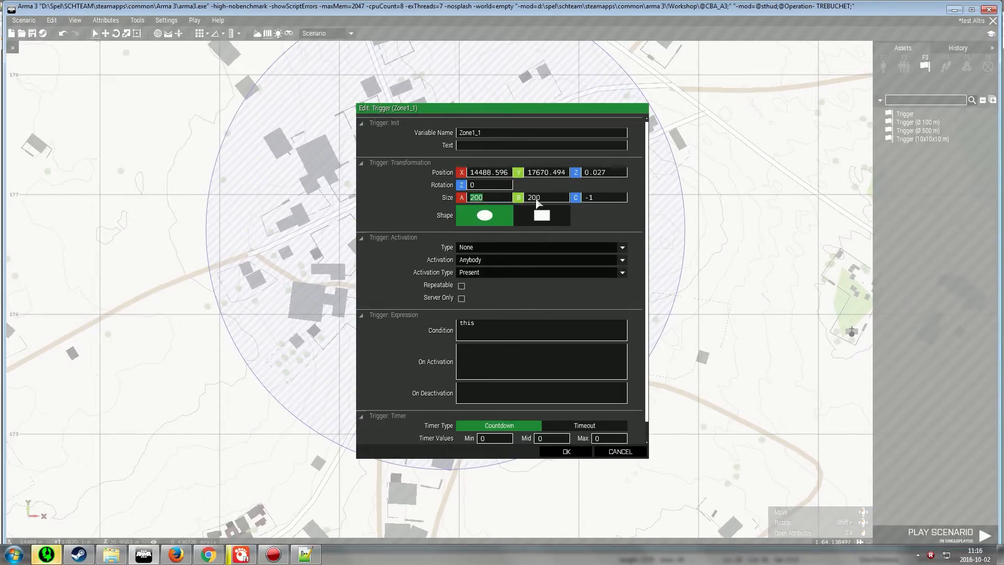
pyautogui.write('50')
pyautogui.write('50')
pyautogui.moveTo(549, 198); pyautogui.dragTo(575, 235)
pyautogui.press('Return')
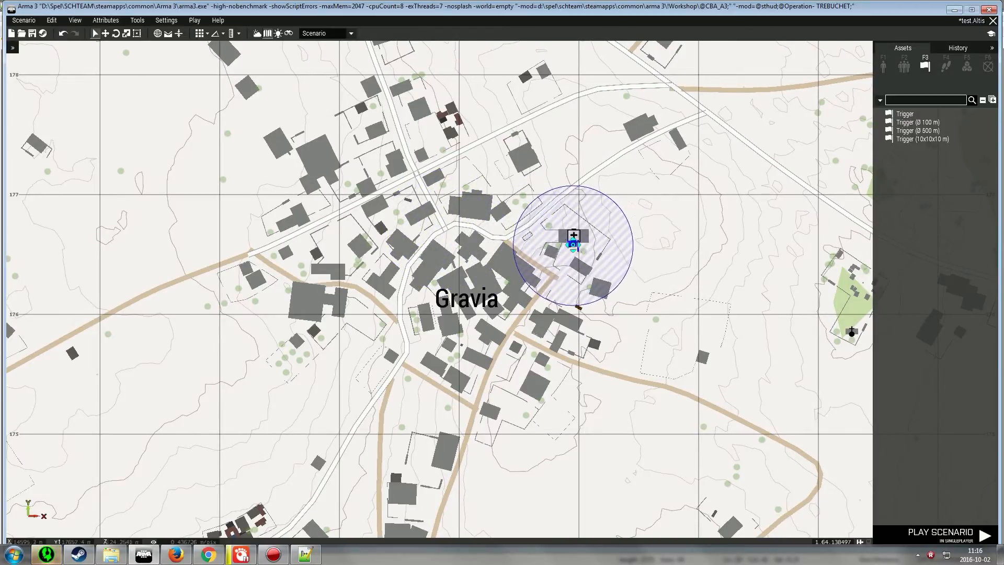
# Place a 100 m trigger on the road just northeast of Gravia
pyautogui.scroll(-3, 382, 149)
pyautogui.scroll(-3, 391, 164)
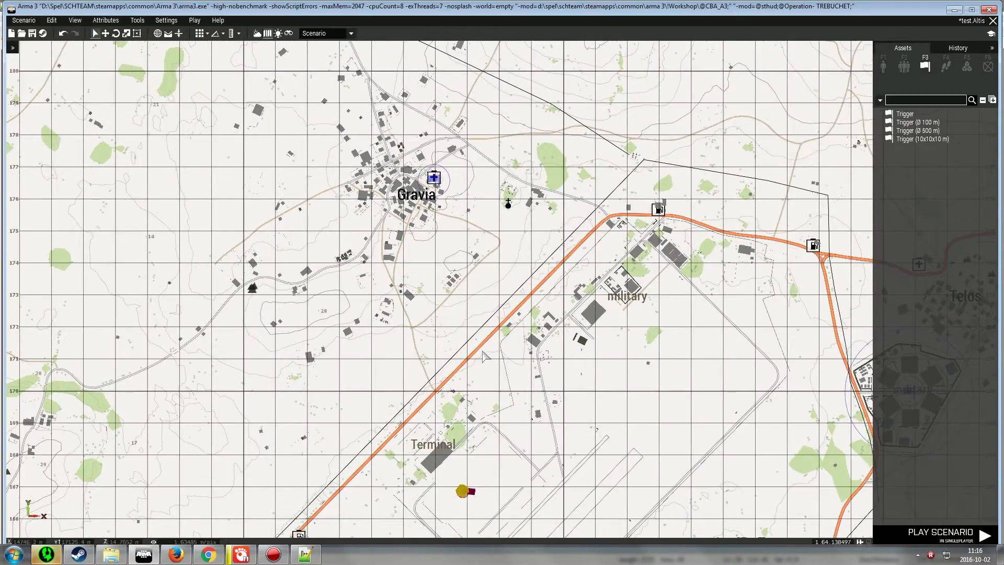
pyautogui.moveTo(483, 353)
pyautogui.mouseDown(button='right')
pyautogui.moveTo(505, 251)
pyautogui.moveTo(467, 353)
pyautogui.mouseUp(button='right')
pyautogui.click(911, 123)
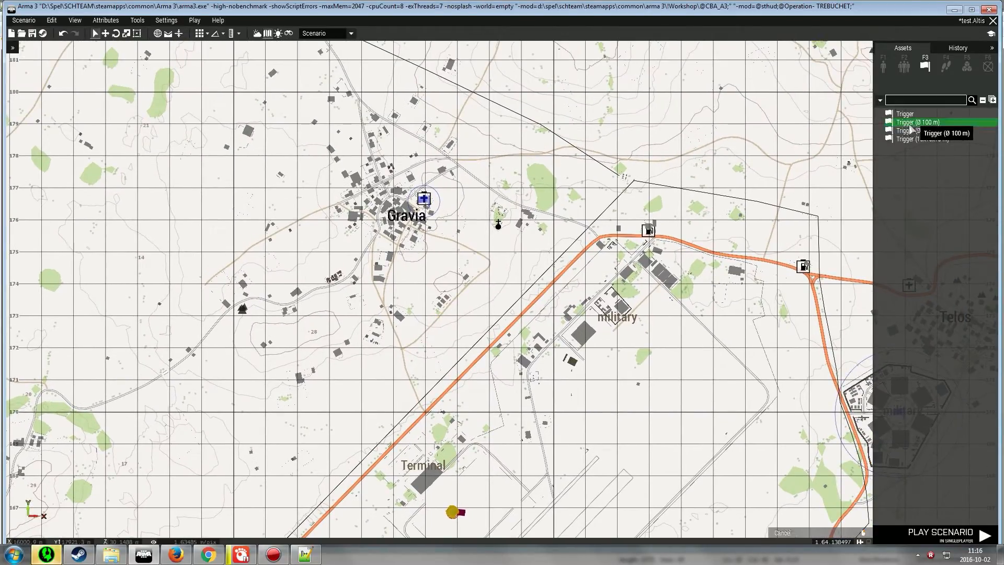
pyautogui.scroll(5, 437, 172)
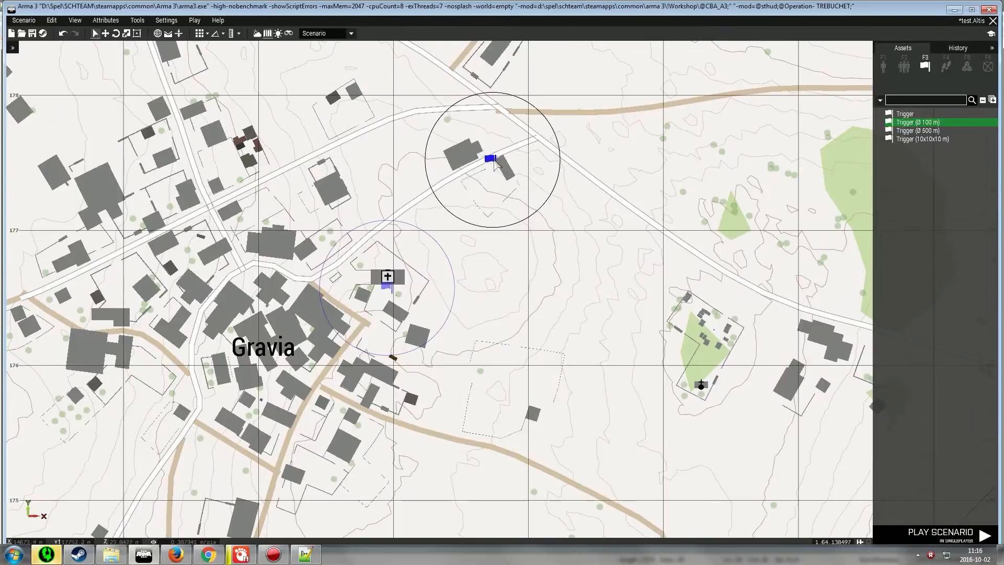
pyautogui.click(490, 148)
# Place a Start marker beside the trigger northeast of Gravia and give it the text GO HERE
pyautogui.press('F6')
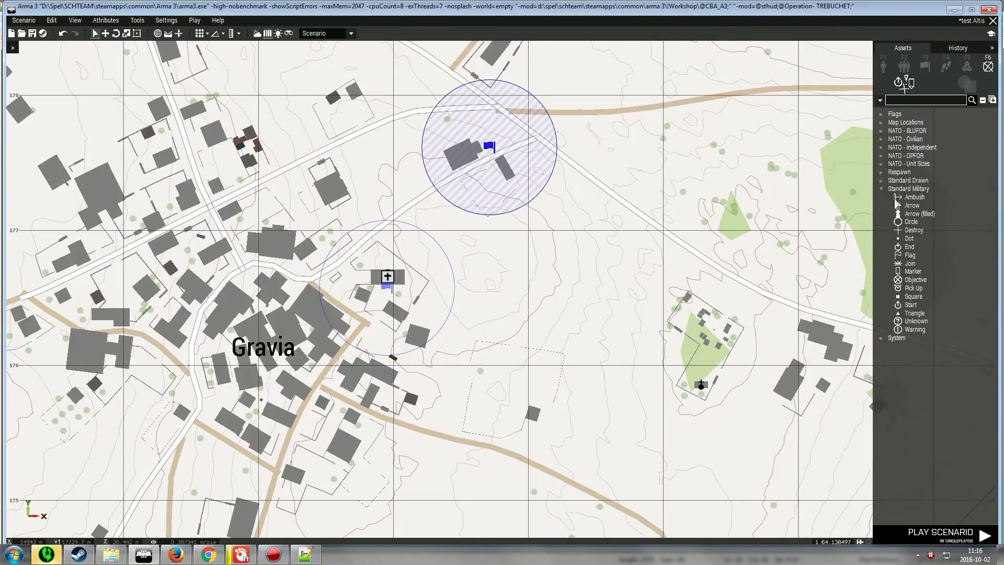
pyautogui.click(910, 305)
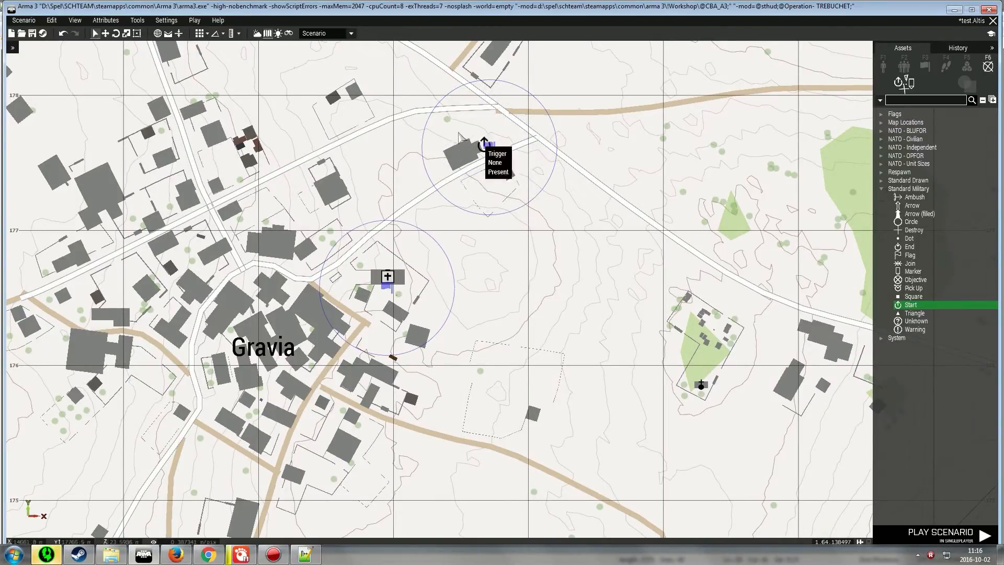
pyautogui.click(519, 137)
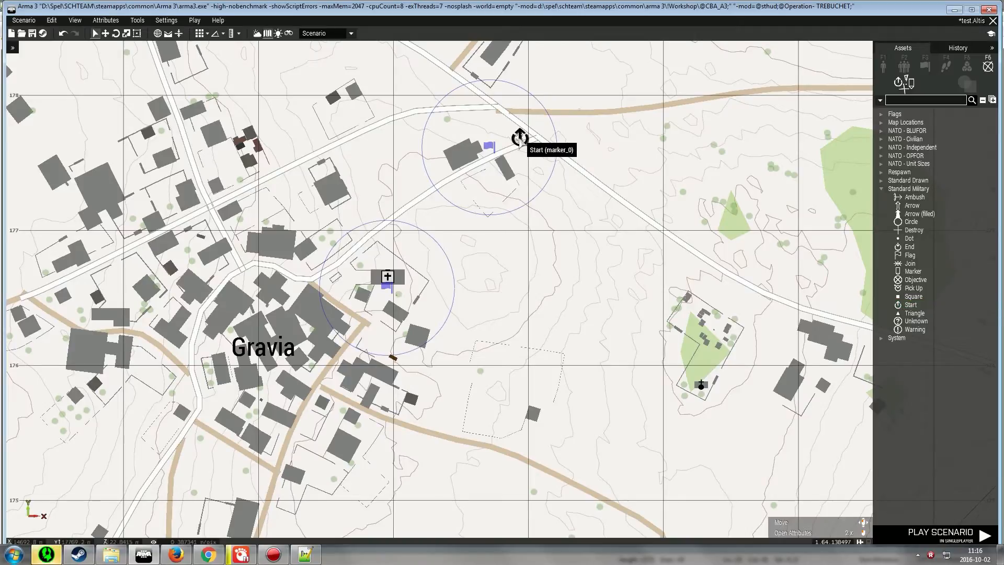
pyautogui.doubleClick(519, 137)
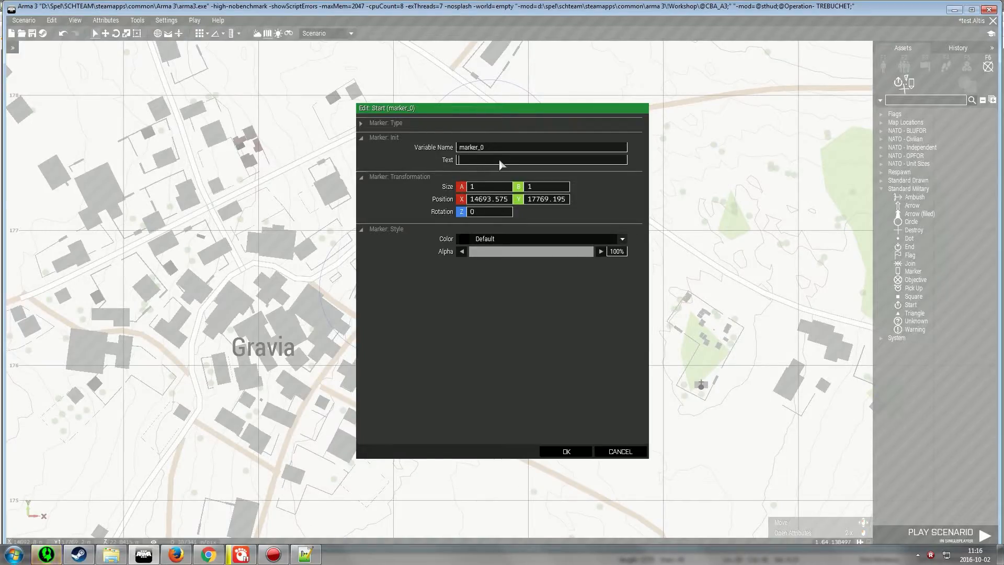
pyautogui.write('GO HERE')
pyautogui.press('Return')
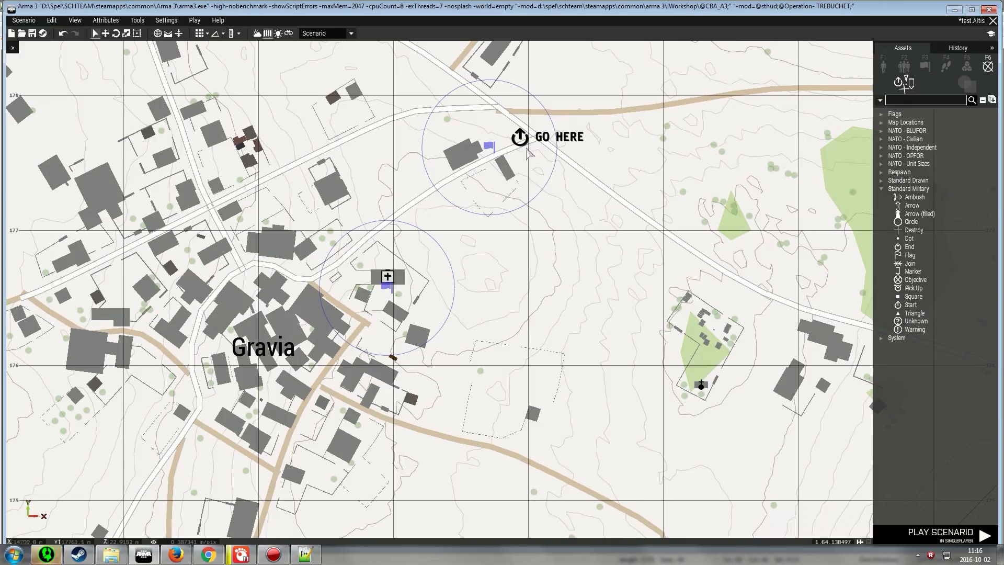
# Open that trigger's attributes and set its activation to BLUFOR, Present
pyautogui.doubleClick(490, 149)
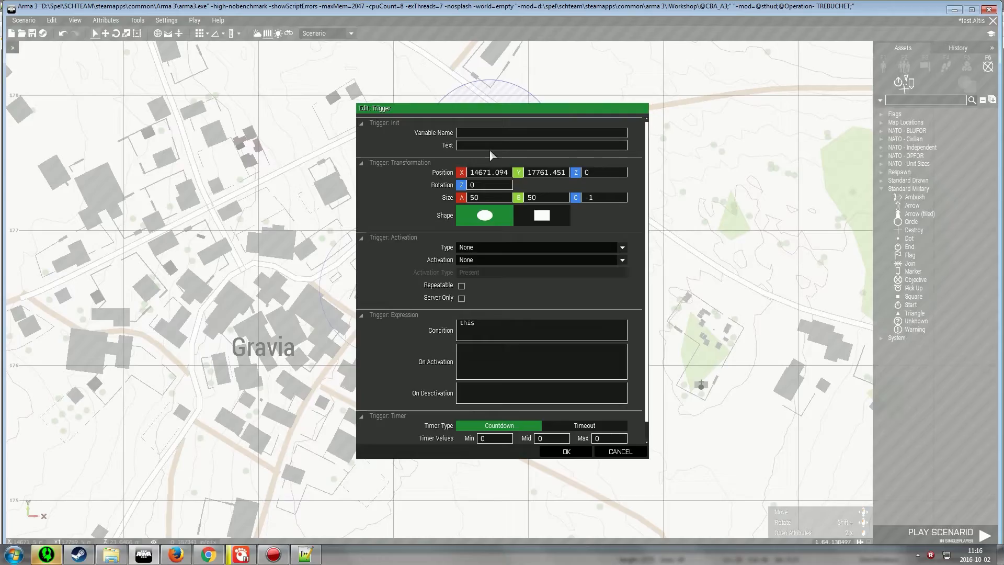
pyautogui.click(473, 249)
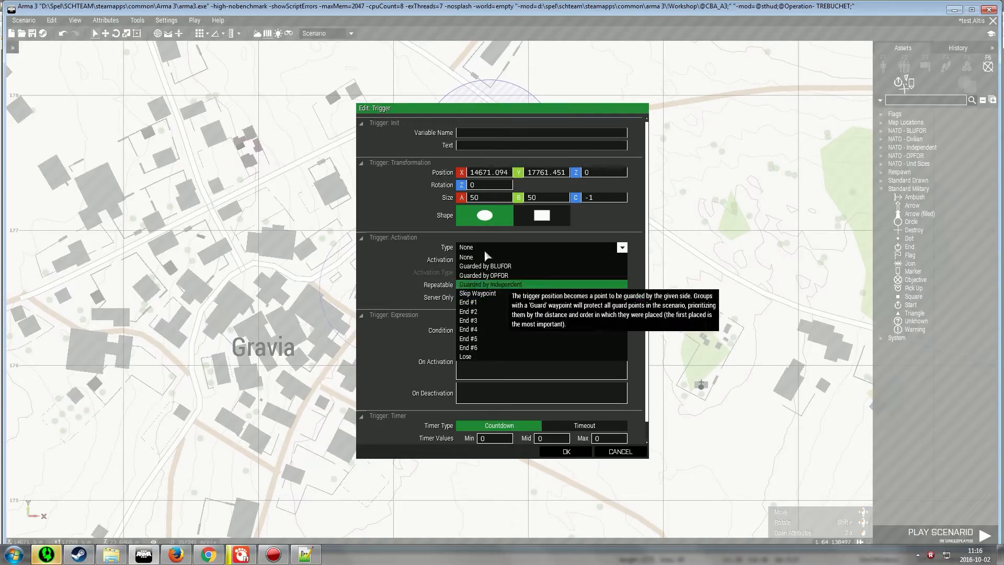
pyautogui.click(493, 261)
pyautogui.click(493, 260)
pyautogui.click(503, 294)
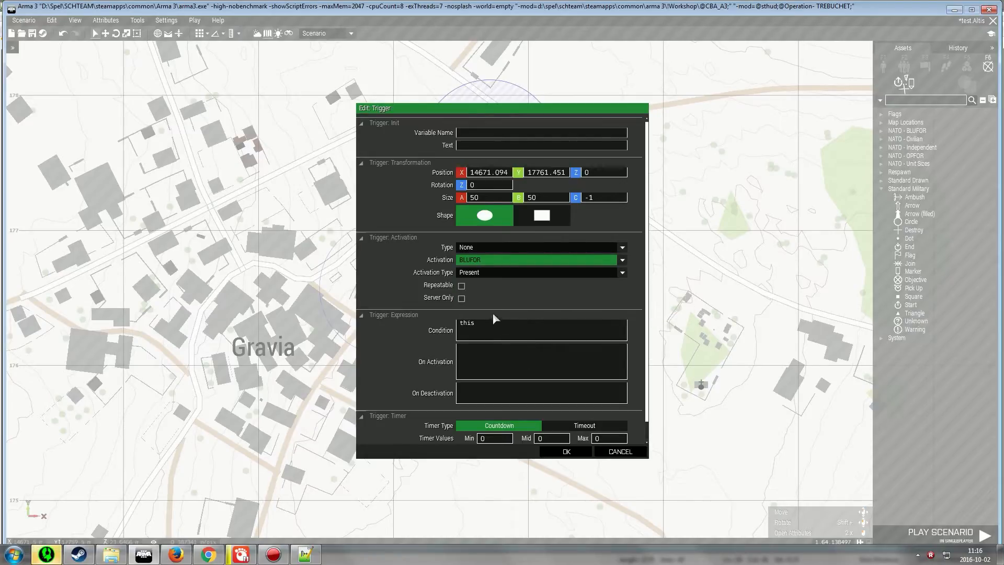
pyautogui.click(531, 373)
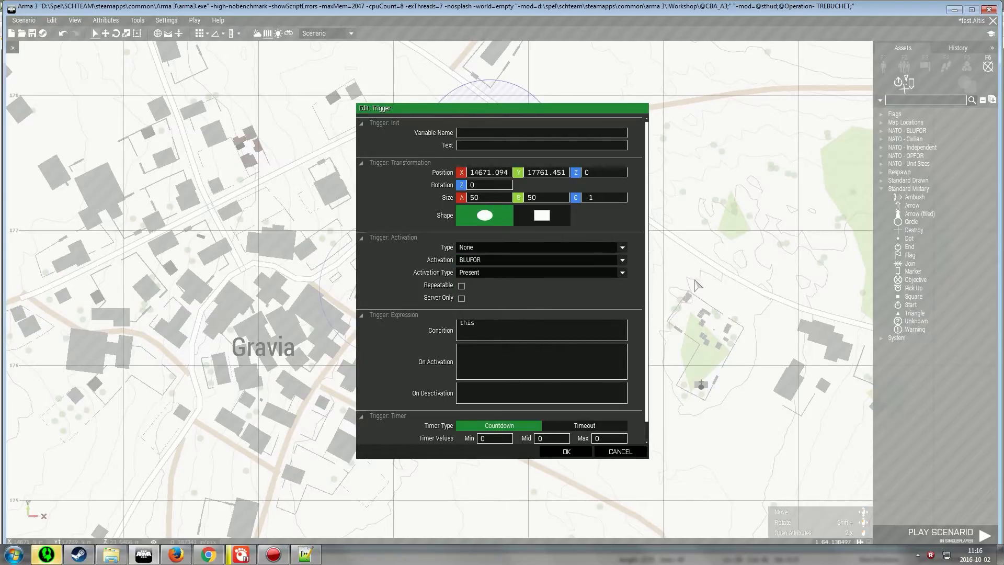
# Copy the NEKY_AllowedDropZones name from Settings.sqf and enter NEKY_AllowedDropZones pushBack Zone3 as the trigger's On Activation code
pyautogui.hotkey('alt', 'Tab')
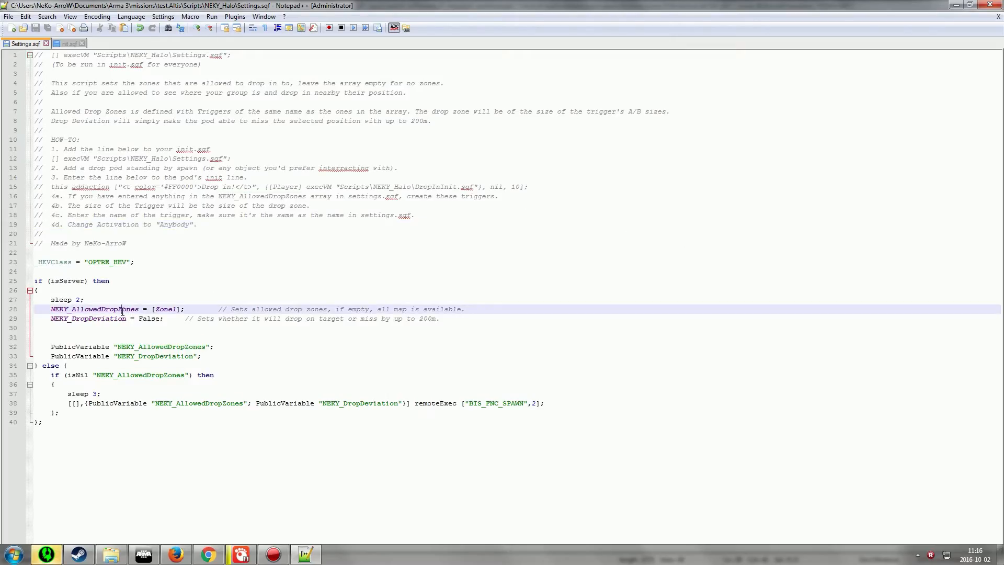
pyautogui.doubleClick(133, 309)
pyautogui.hotkey('ctrl', 'c')
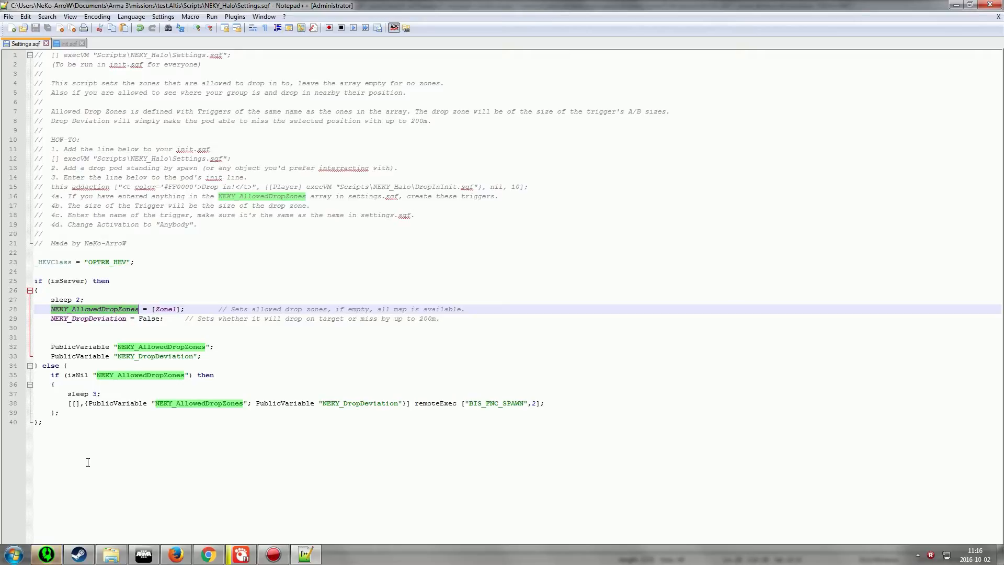
pyautogui.click(144, 554)
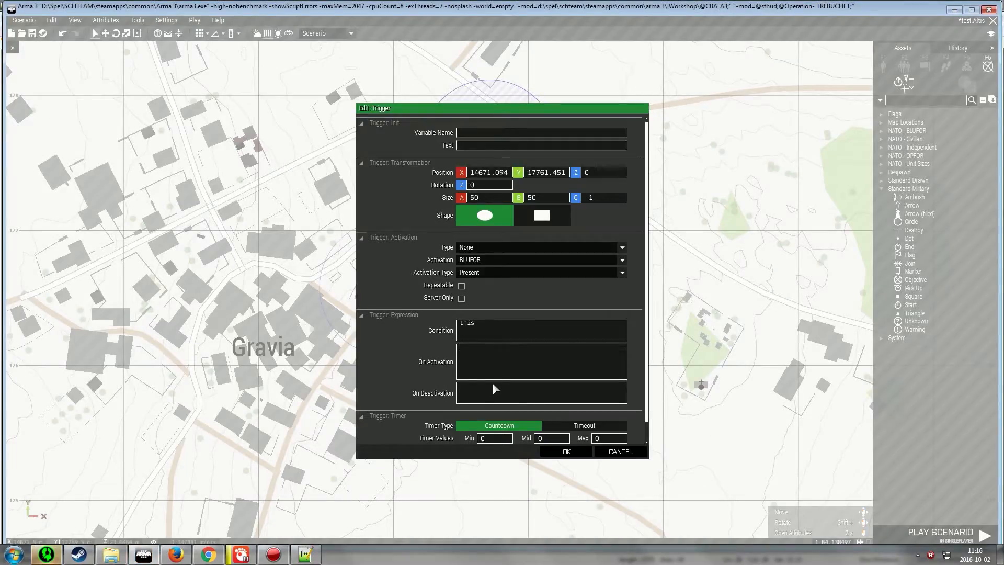
pyautogui.hotkey('ctrl', 'v')
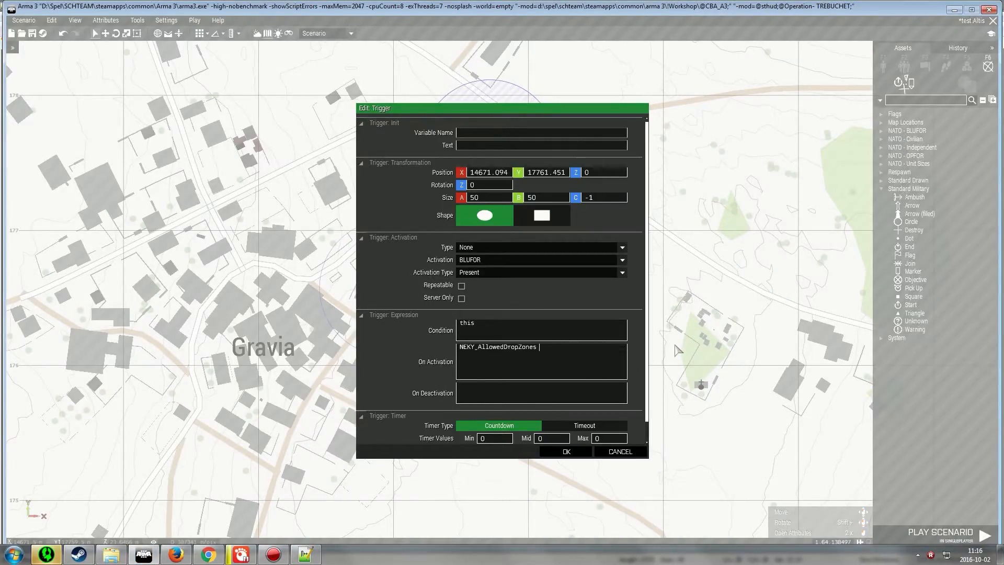
pyautogui.write('pushBack Zone3')
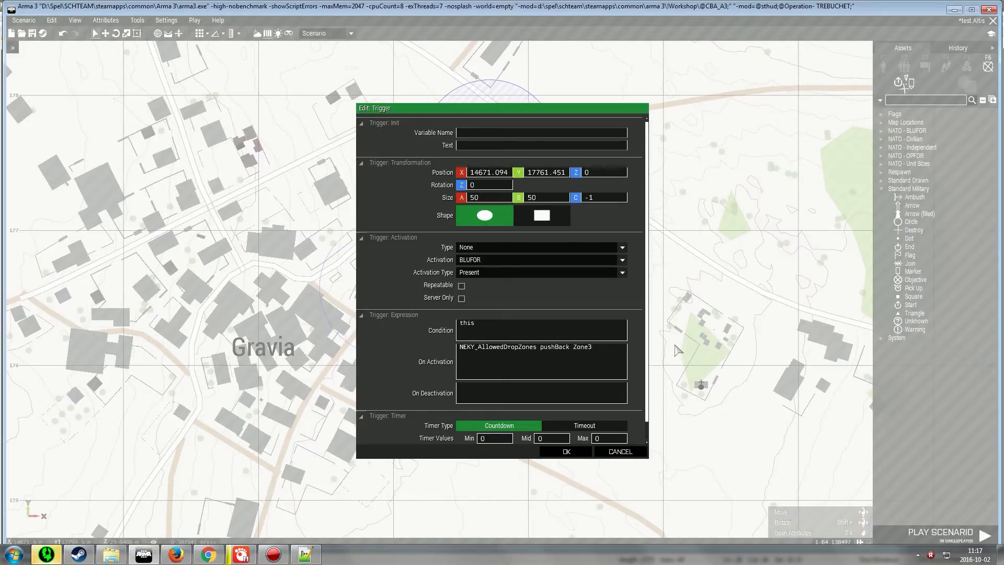
# Prefix the On Activation code with null = and confirm the trigger's attributes
pyautogui.click(678, 350)
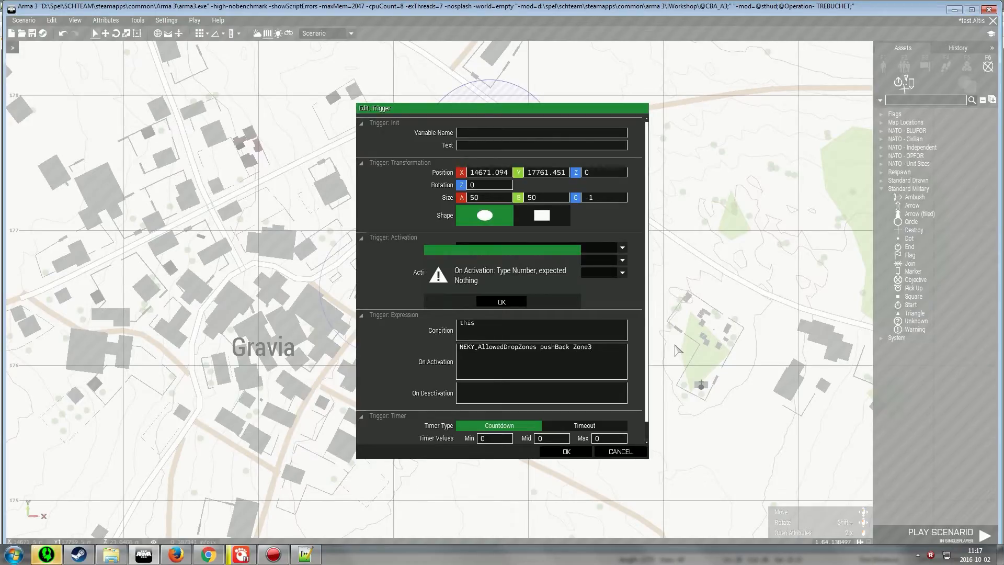
pyautogui.click(499, 302)
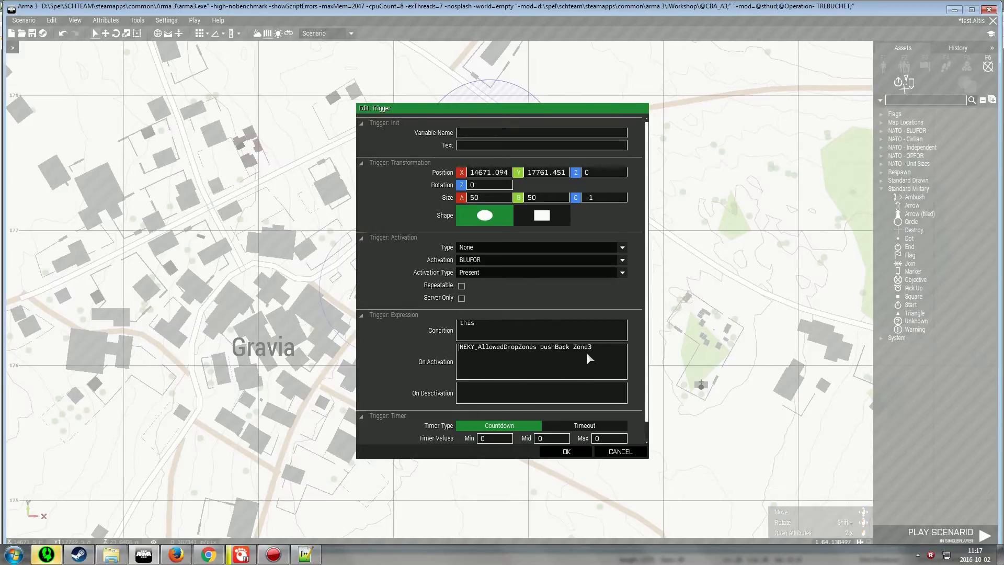
pyautogui.click(564, 451)
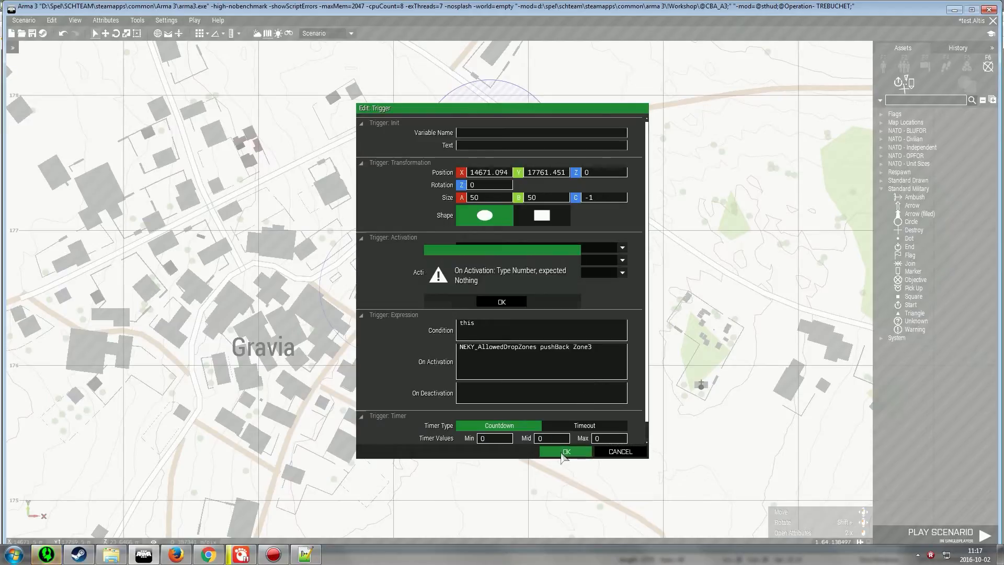
pyautogui.click(503, 301)
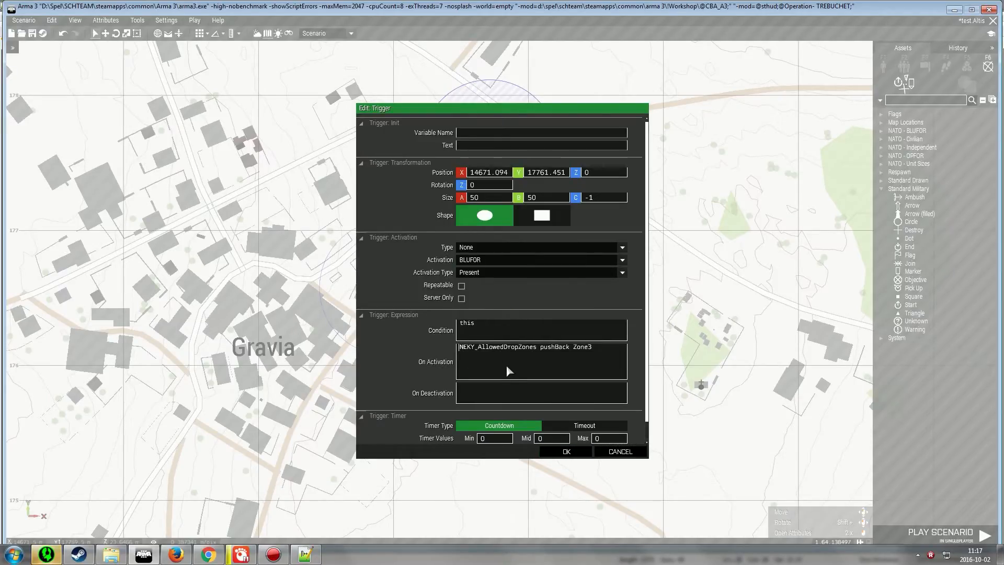
pyautogui.write('null =')
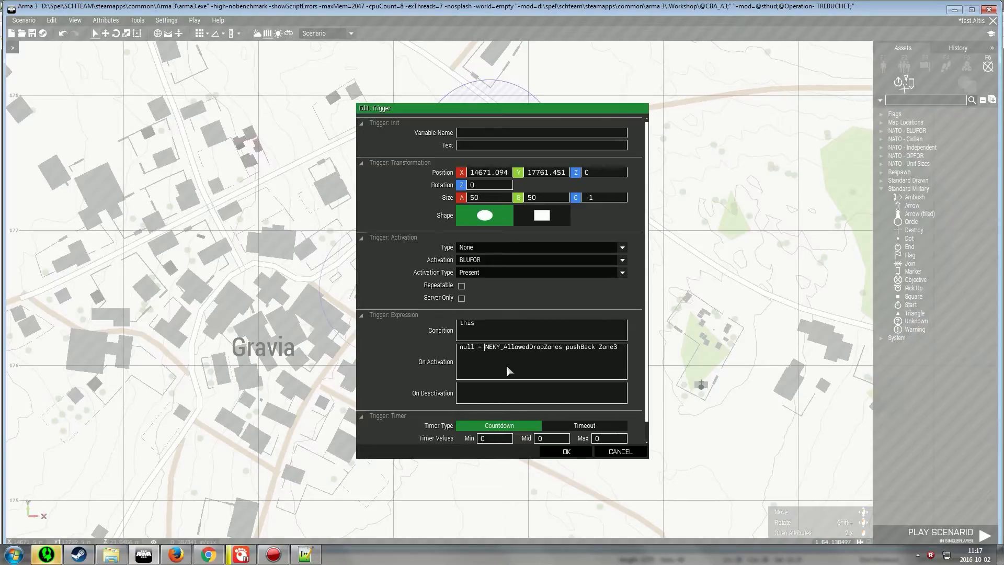
pyautogui.press('Return')
# Rename the copied trigger over Gravia's variable name to Zone2_1
pyautogui.click(504, 290)
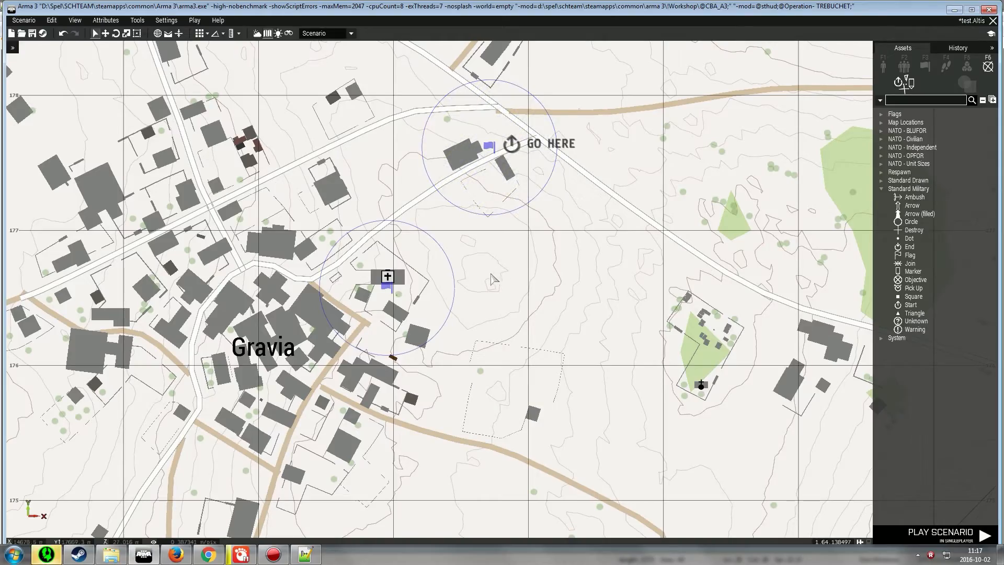
pyautogui.doubleClick(387, 287)
pyautogui.click(487, 132)
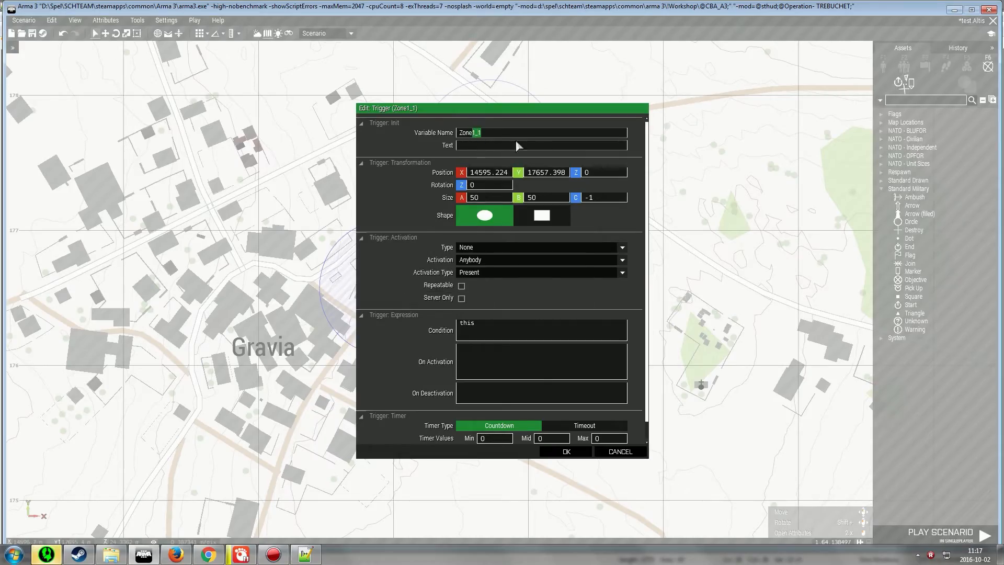
pyautogui.write('2')
pyautogui.click(575, 452)
# Paste a copy of the Zone2_1 trigger onto the factory northeast of Athira
pyautogui.click(490, 149)
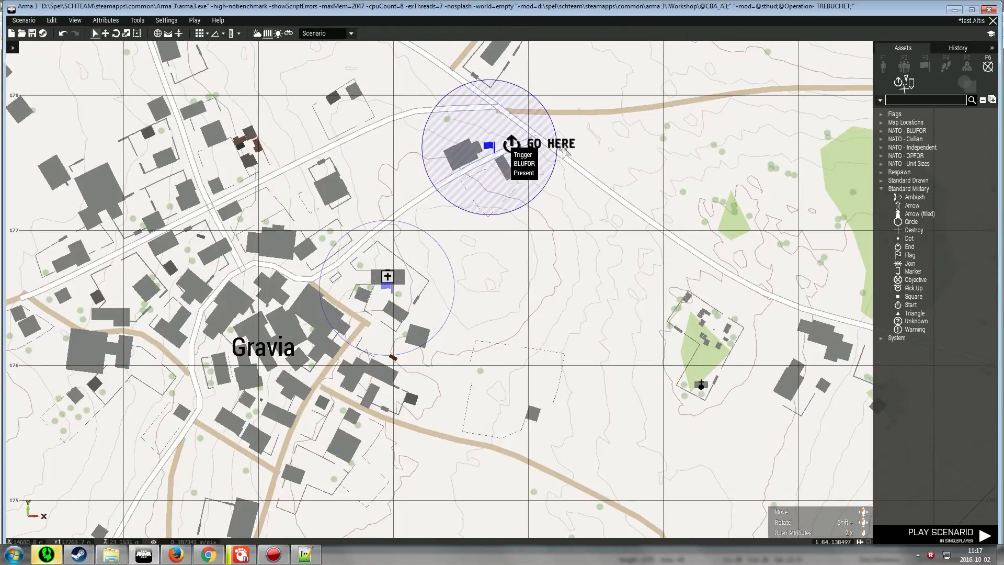
pyautogui.click(612, 241)
pyautogui.scroll(-5, 611, 238)
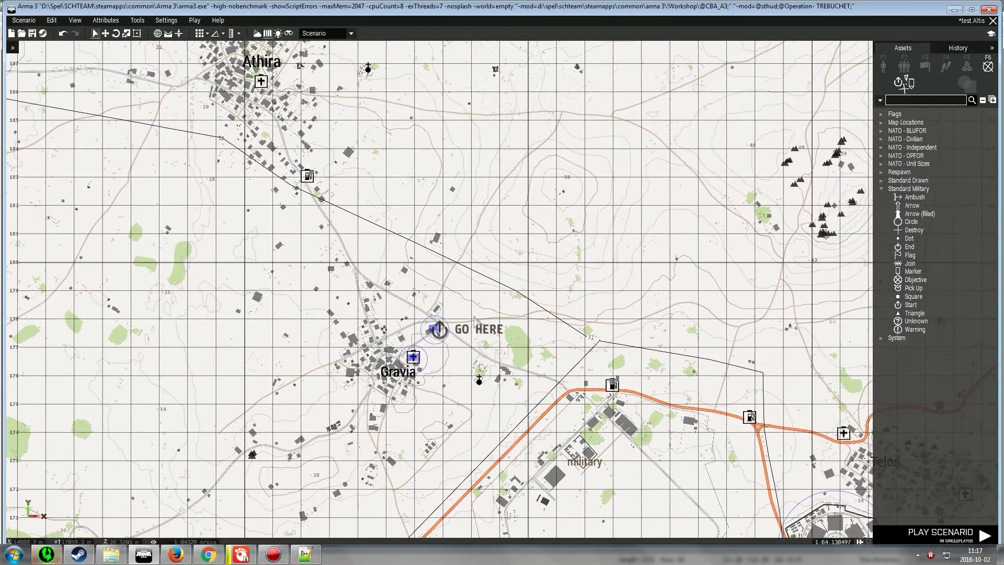
pyautogui.scroll(5, 455, 290)
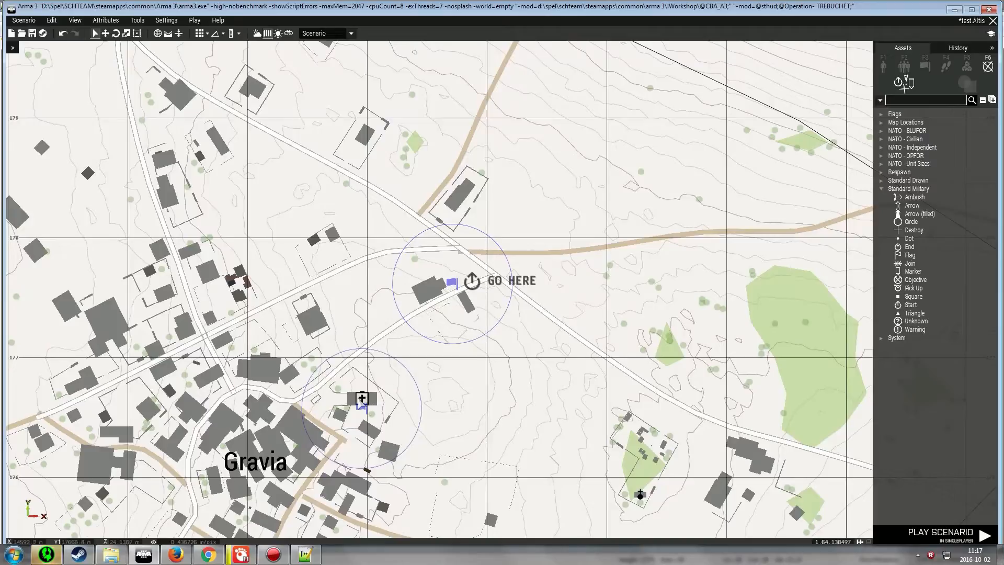
pyautogui.click(363, 405)
pyautogui.scroll(-5, 383, 376)
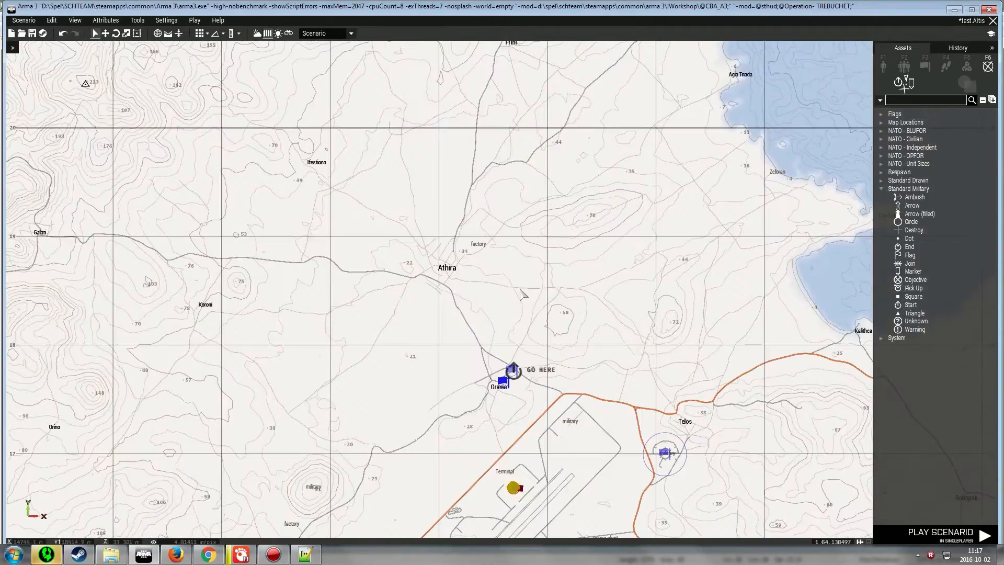
pyautogui.scroll(4, 441, 289)
pyautogui.moveTo(577, 176); pyautogui.dragTo(475, 242, button='right')
pyautogui.hotkey('ctrl', 'v')
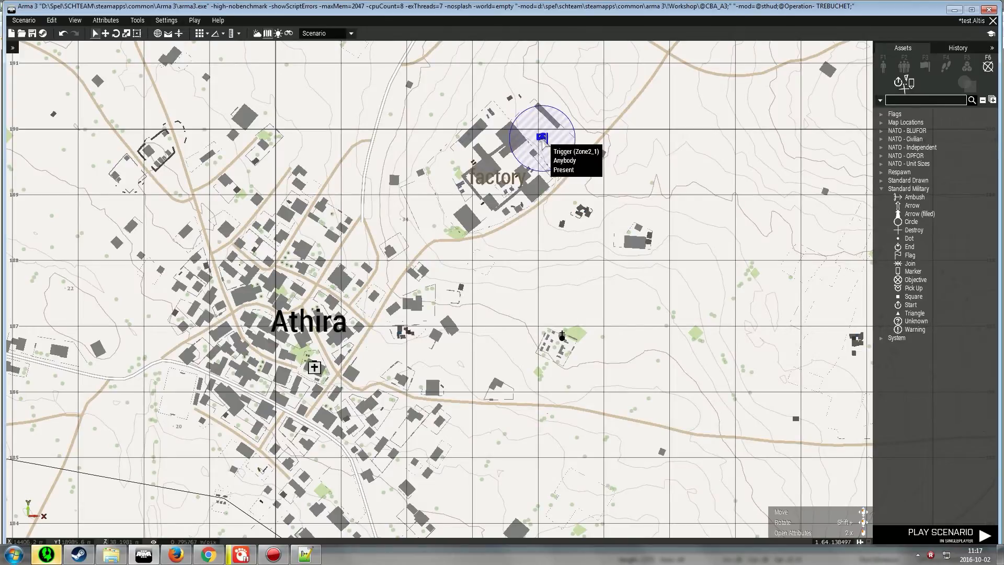
# Rename the pasted factory trigger's variable name to Zone3_1
pyautogui.doubleClick(485, 122)
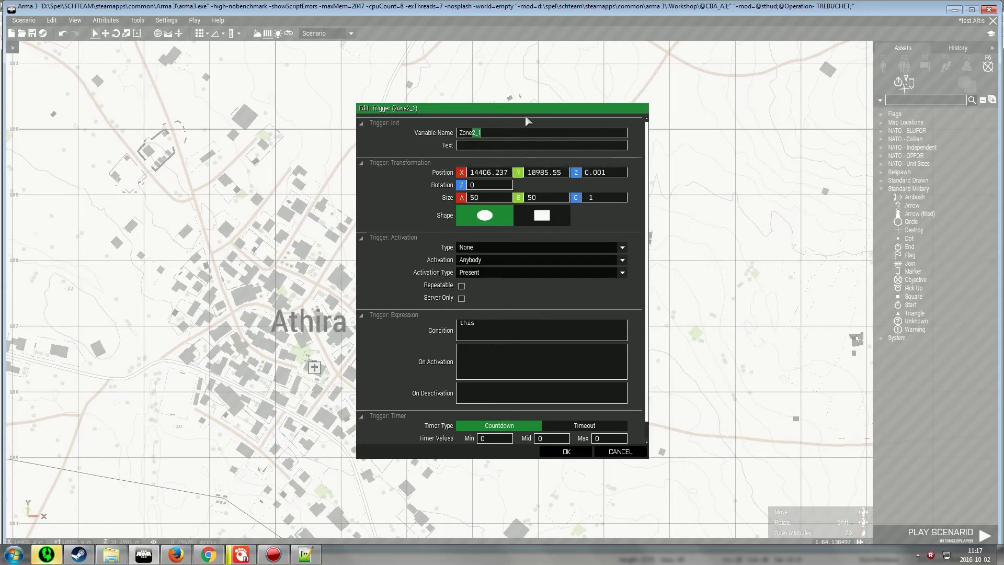
pyautogui.write('3')
pyautogui.press('Return')
pyautogui.scroll(-8, 298, 136)
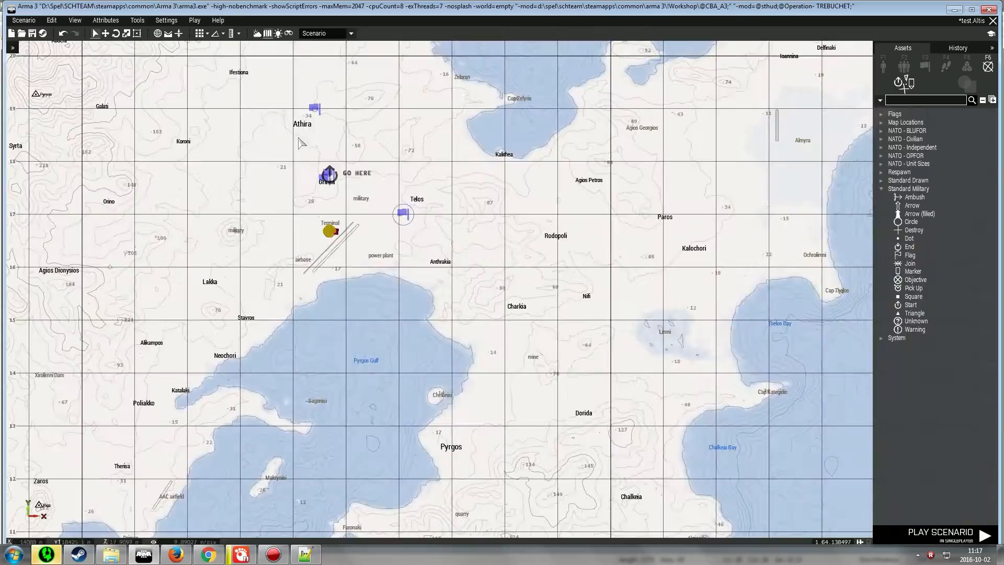
pyautogui.scroll(5, 327, 178)
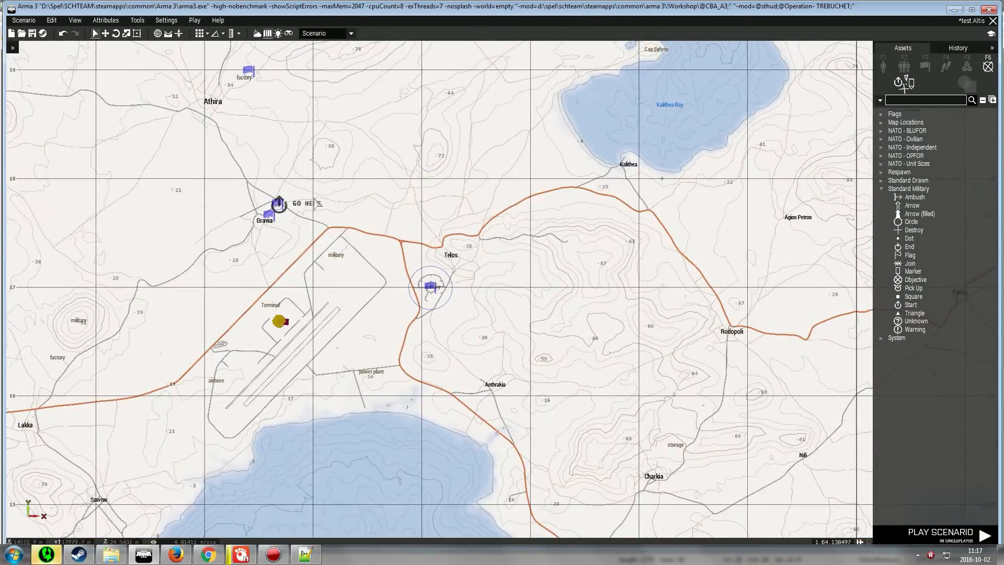
pyautogui.scroll(3, 316, 203)
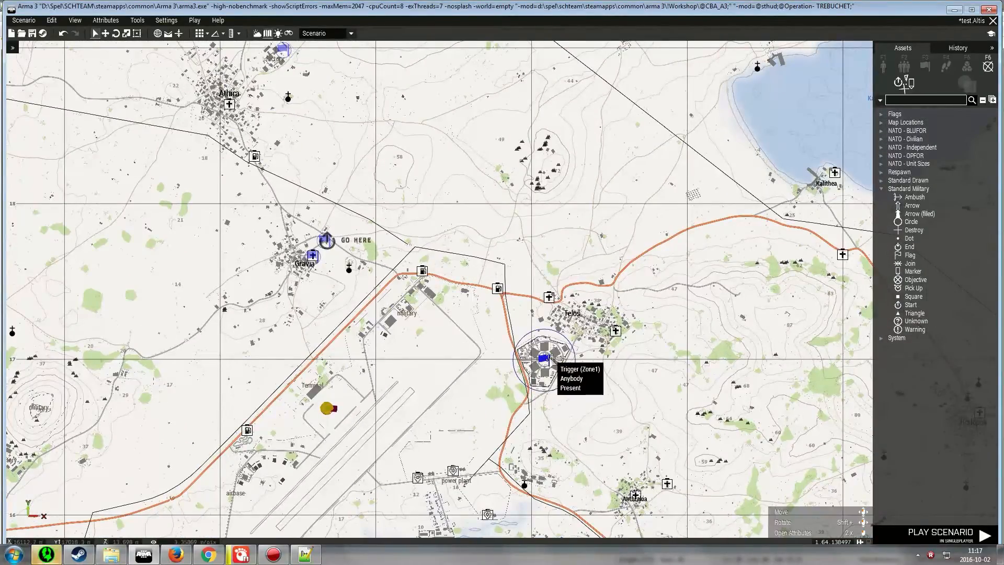
pyautogui.scroll(5, 294, 274)
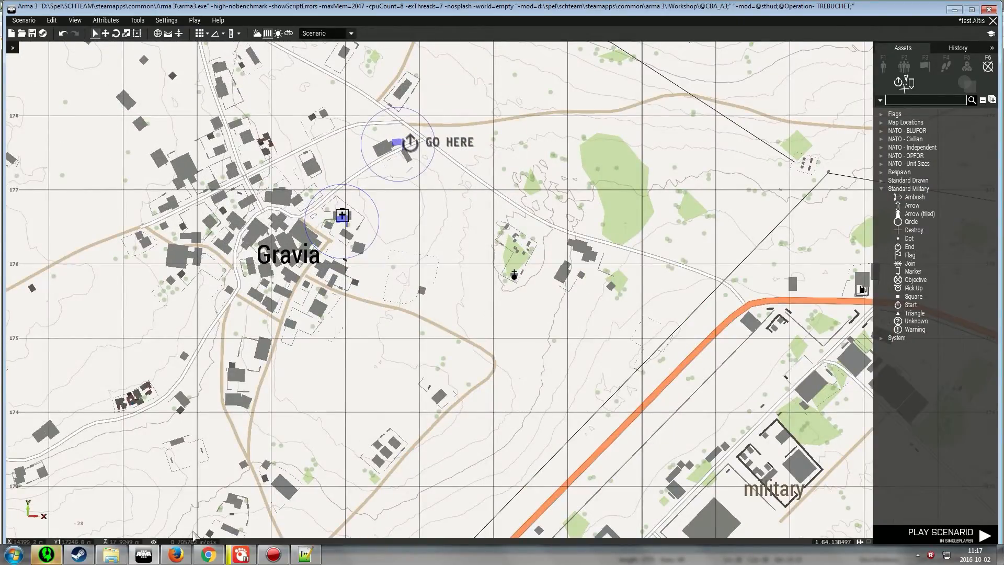
# In Settings.sqf, add Zone2 to the NEKY_AllowedDropZones array after Zone1
pyautogui.click(305, 554)
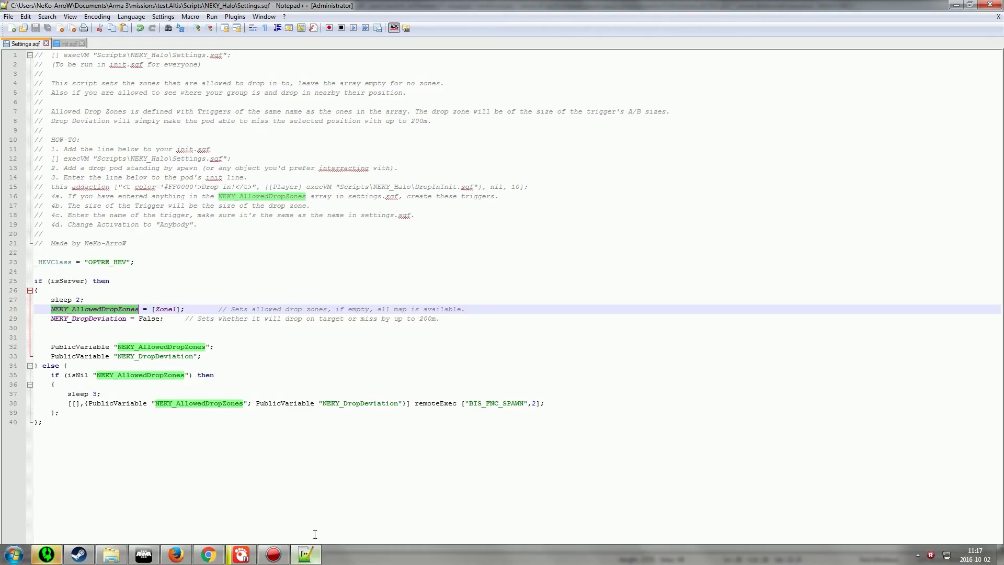
pyautogui.click(178, 310)
pyautogui.write(',Zone2')
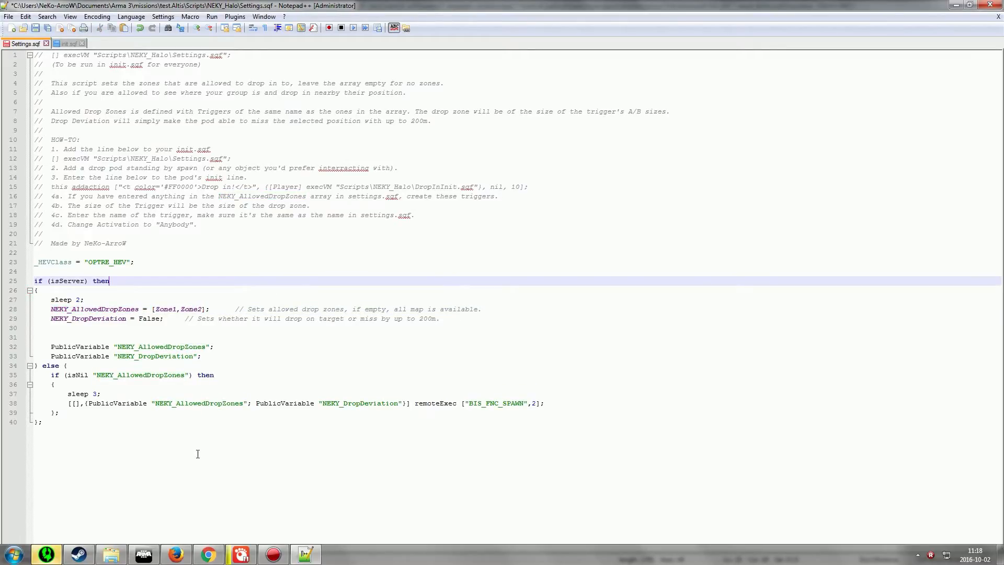
pyautogui.click(149, 560)
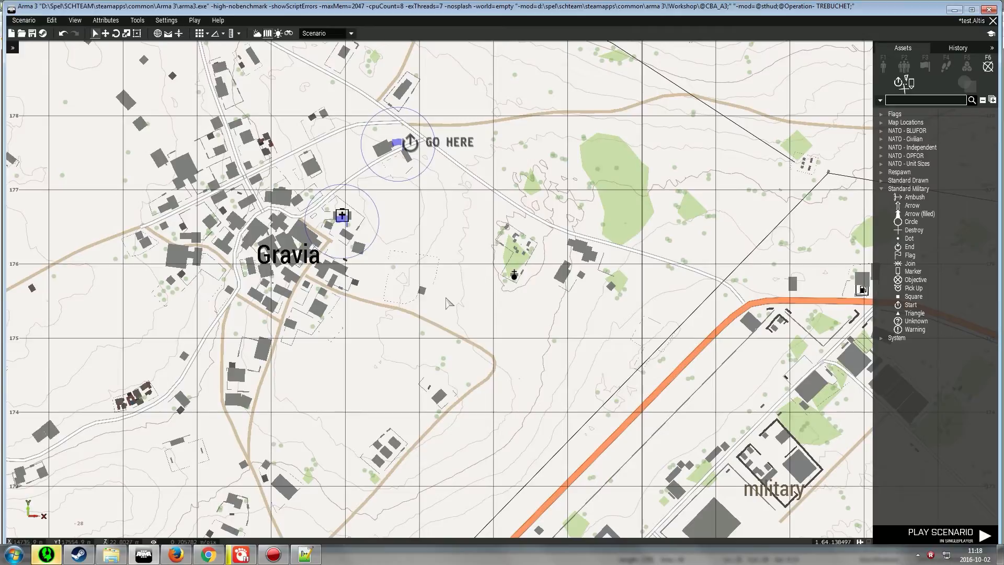
pyautogui.moveTo(411, 149); pyautogui.dragTo(528, 231, button='right')
pyautogui.scroll(-3, 507, 335)
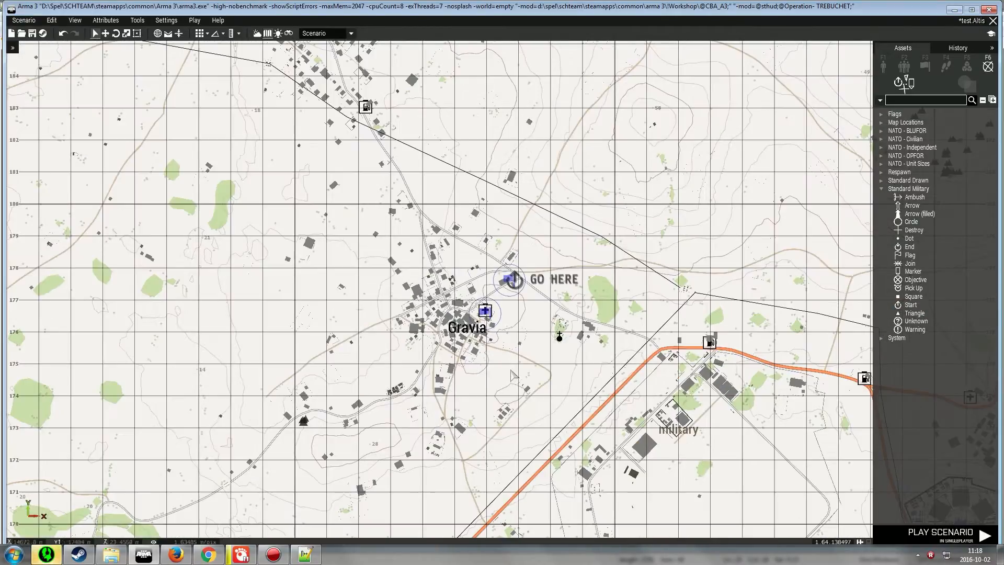
# Open the GO HERE trigger near Gravia and review its activation settings and On Activation expression
pyautogui.scroll(-3, 529, 320)
pyautogui.scroll(1, 512, 226)
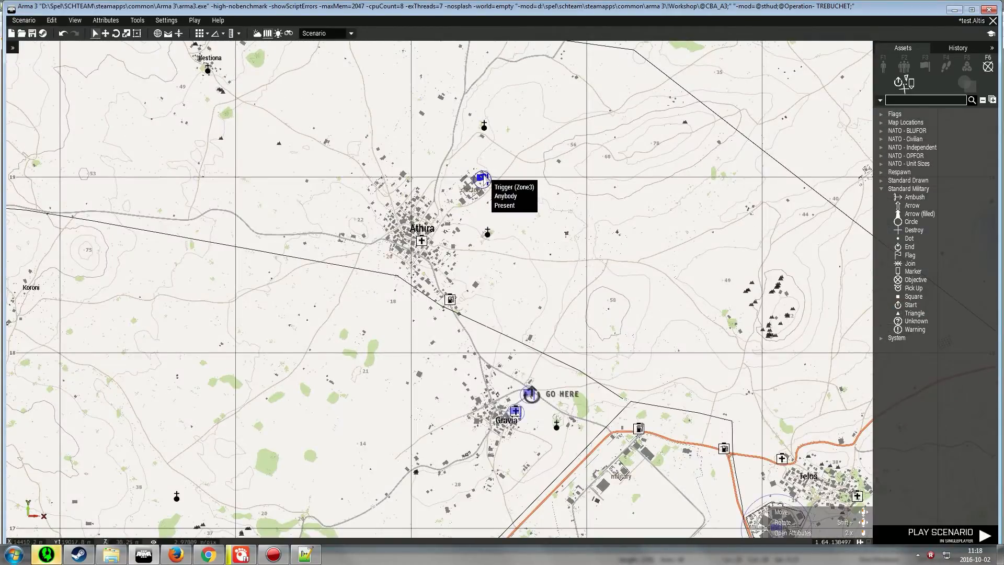
pyautogui.scroll(3, 532, 434)
pyautogui.scroll(2, 533, 434)
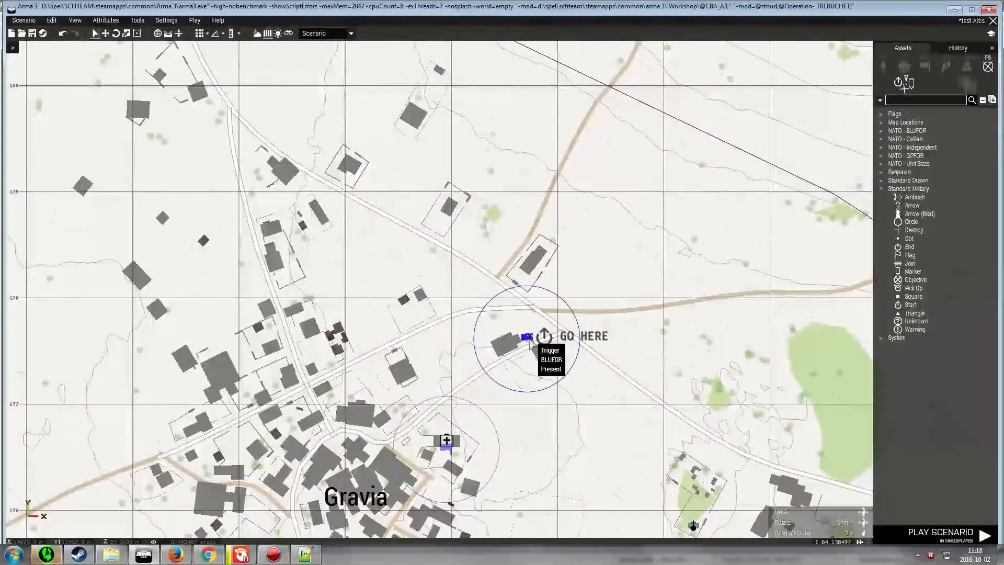
pyautogui.doubleClick(531, 342)
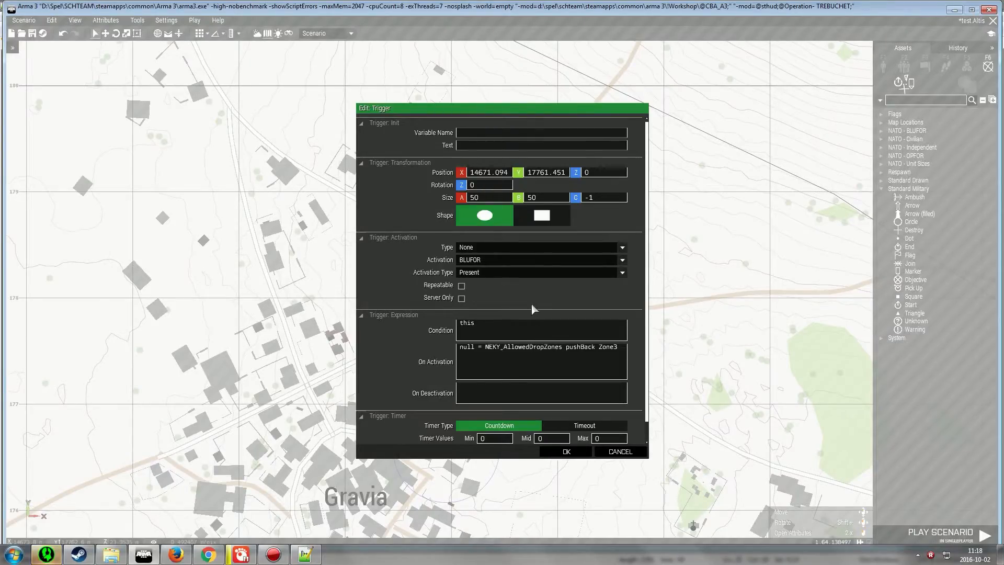
pyautogui.click(620, 452)
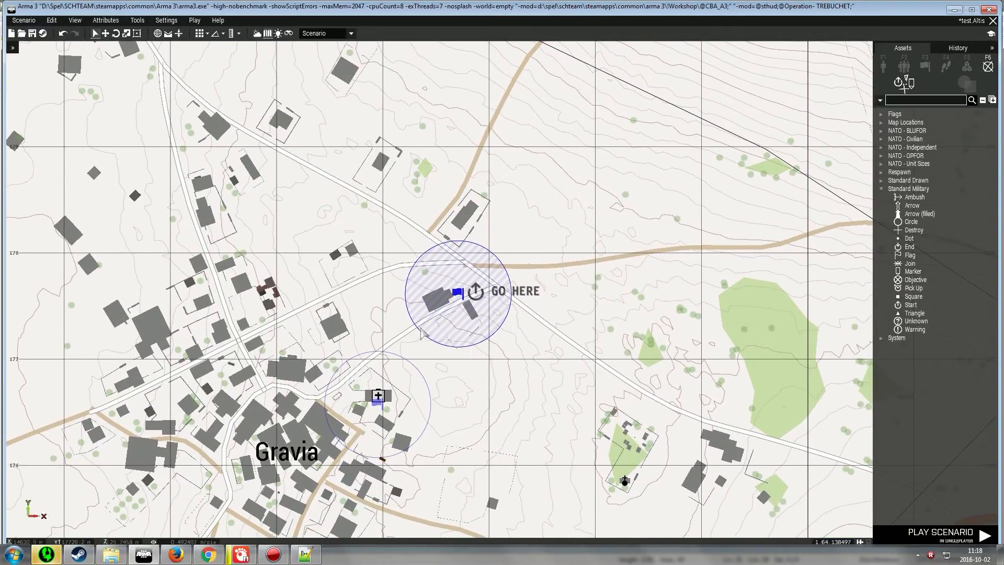
pyautogui.doubleClick(462, 298)
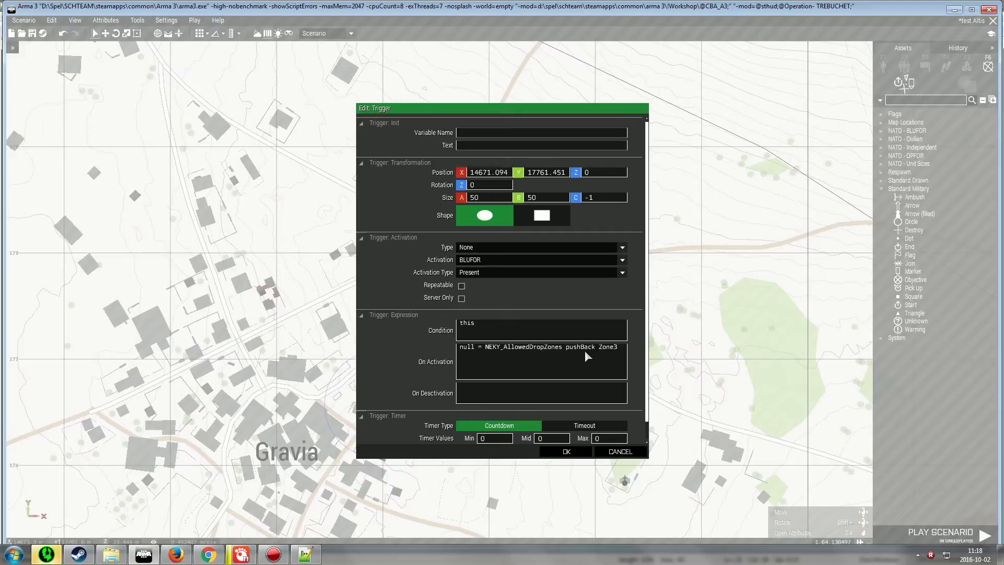
pyautogui.click(561, 453)
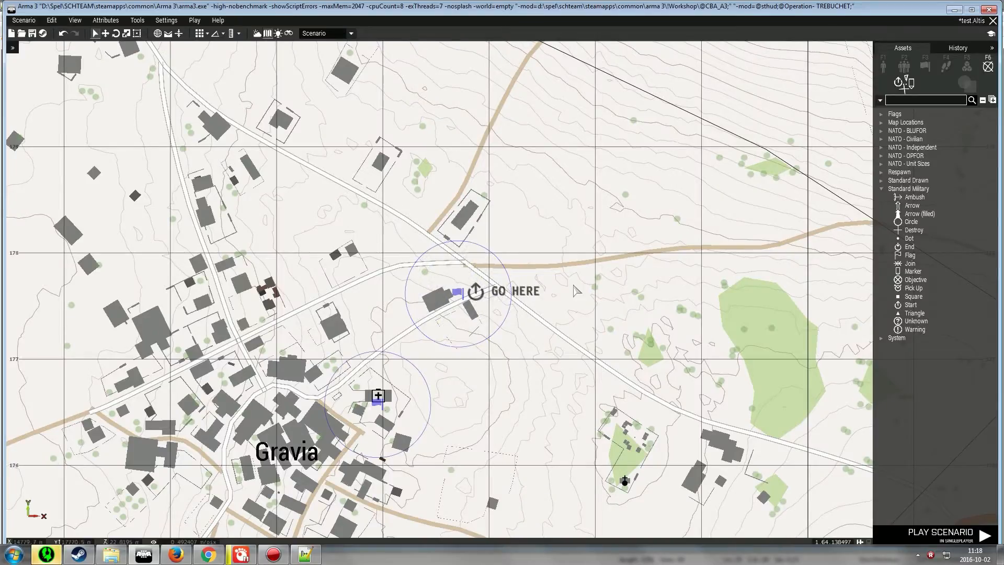
# Save the scenario and launch it in singleplayer to test the drop zones
pyautogui.click(32, 33)
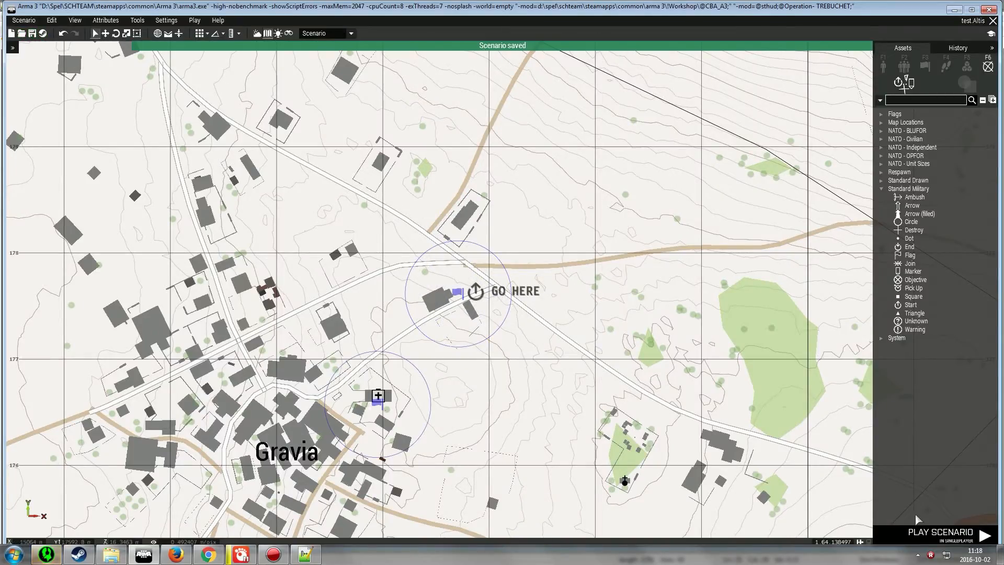
pyautogui.click(945, 534)
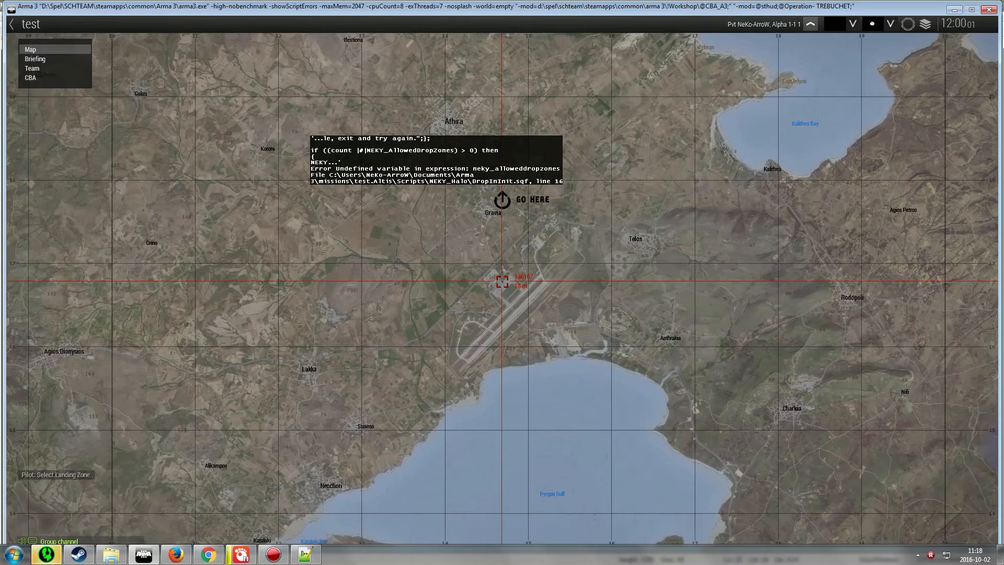
pyautogui.click(502, 282)
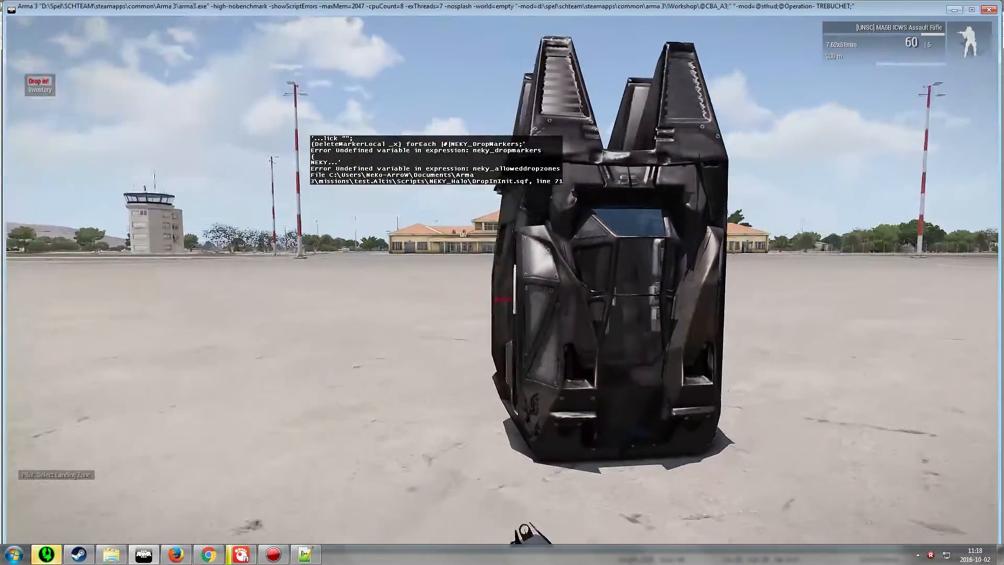
# Walk to the drop pod and pick the Gravia drop zone on the map to drop in
pyautogui.press('a')
pyautogui.press('d')
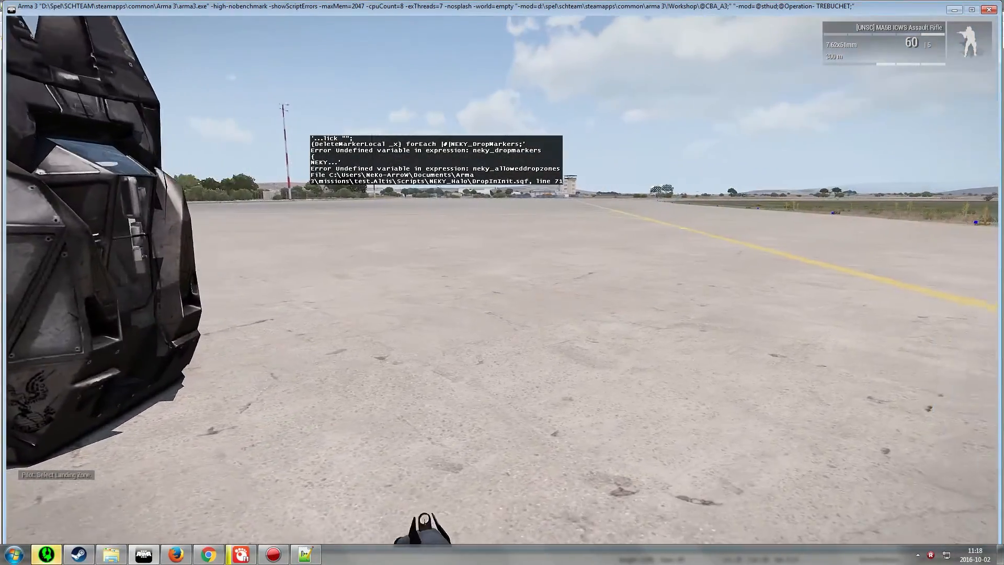
pyautogui.press('w')
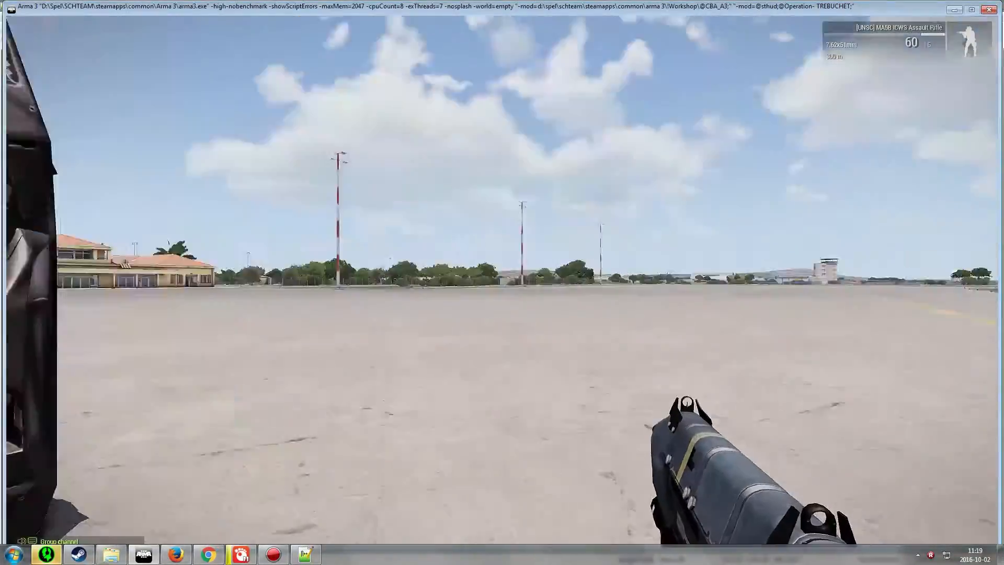
pyautogui.press('w')
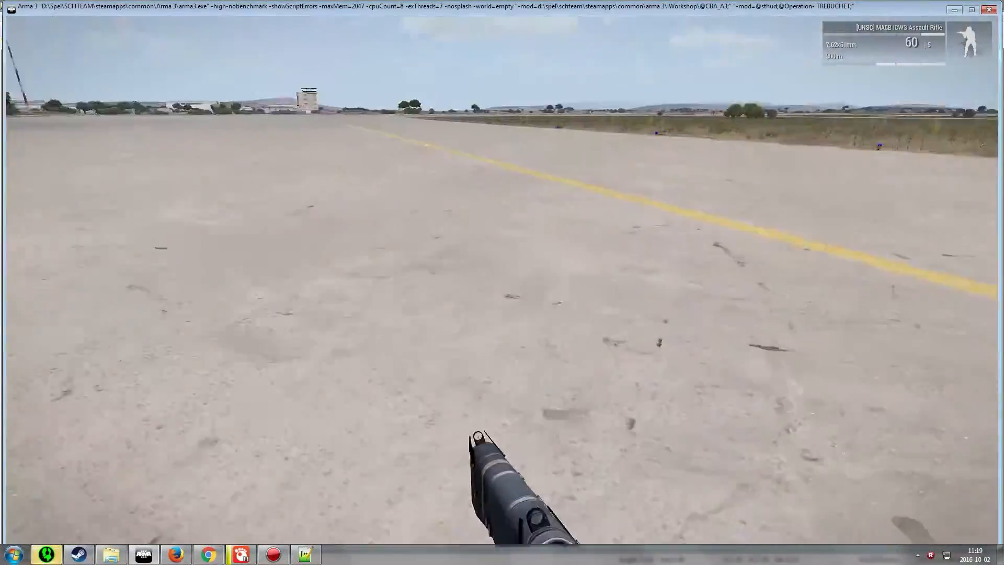
pyautogui.press('m')
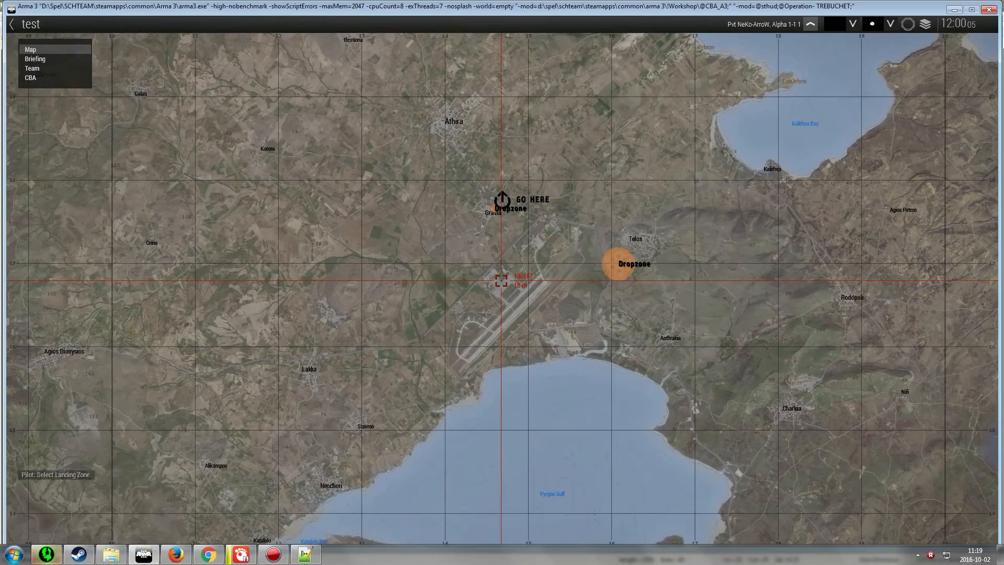
pyautogui.scroll(8, 540, 210)
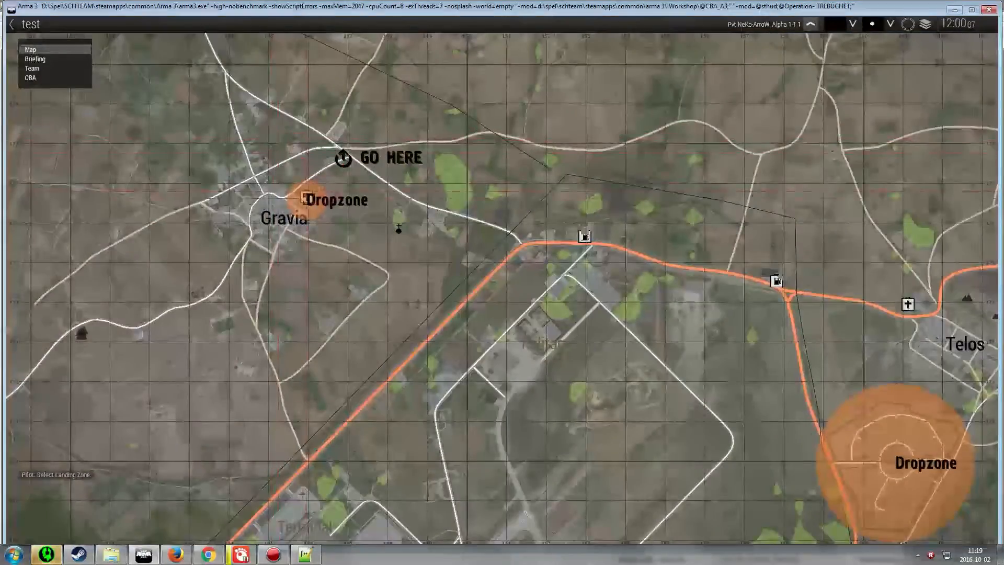
pyautogui.scroll(2, 309, 195)
pyautogui.scroll(-2, 314, 199)
pyautogui.scroll(4, 335, 209)
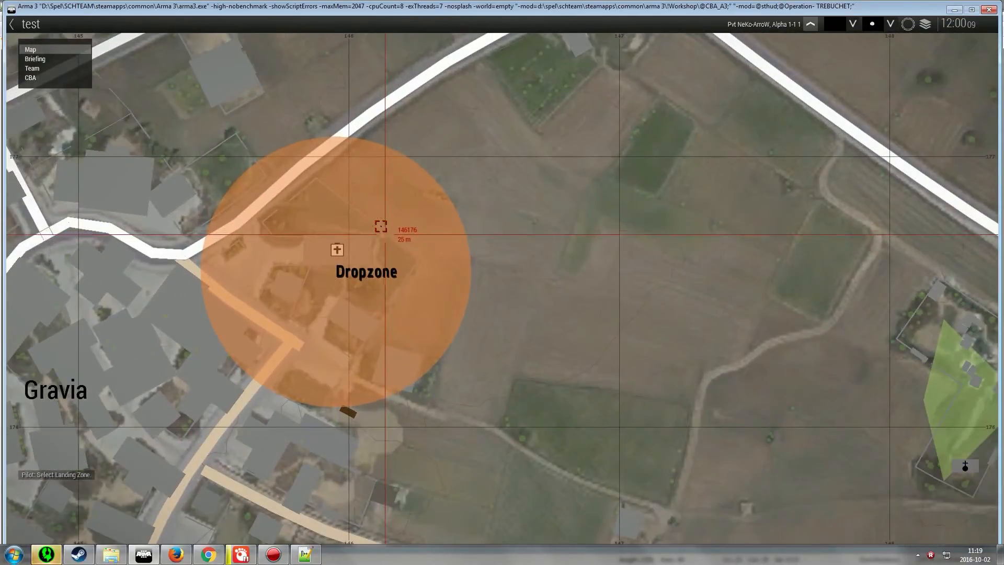
pyautogui.click(341, 148)
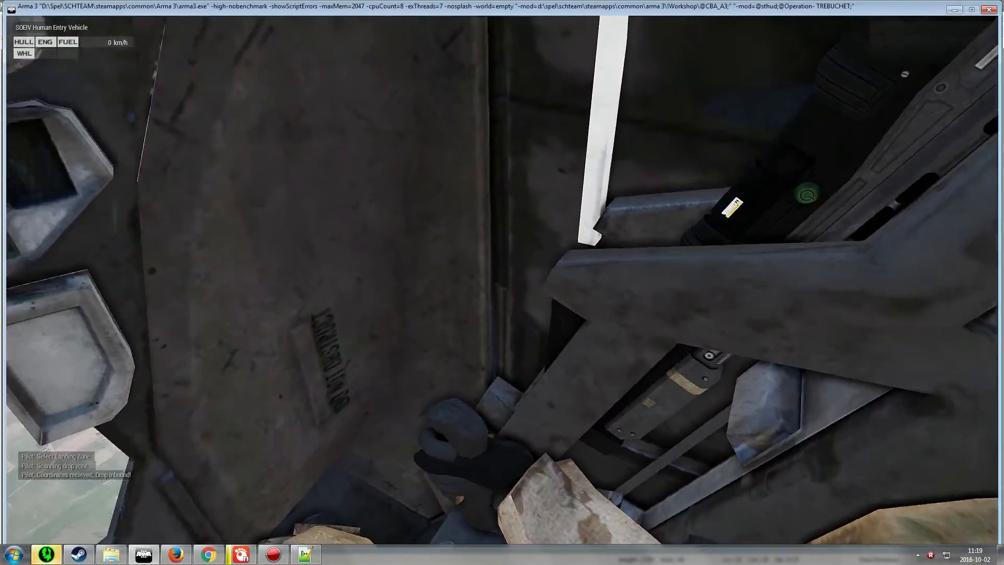
# After landing, walk along the road toward the GO HERE trigger area northeast of Gravia
pyautogui.press('m')
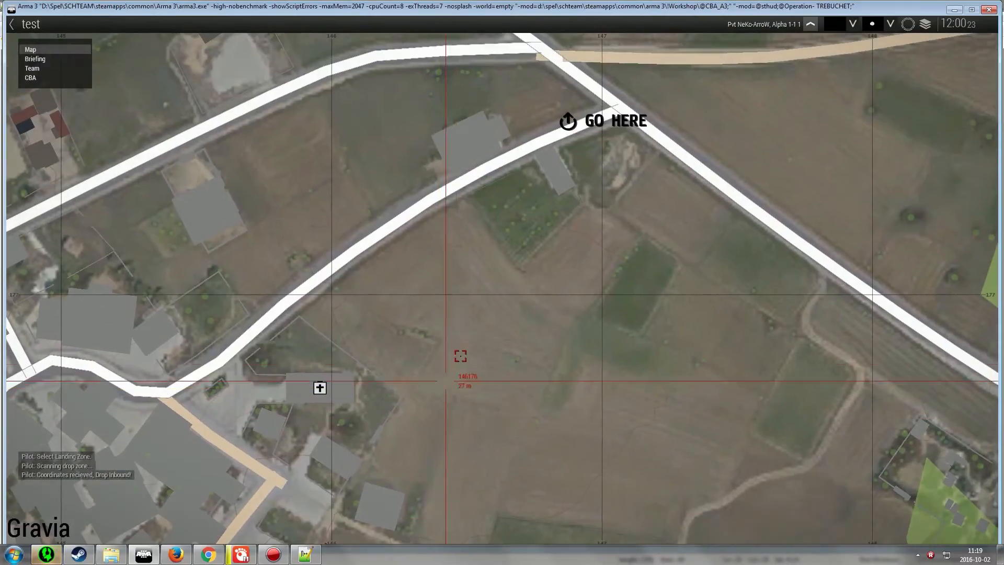
pyautogui.press('m')
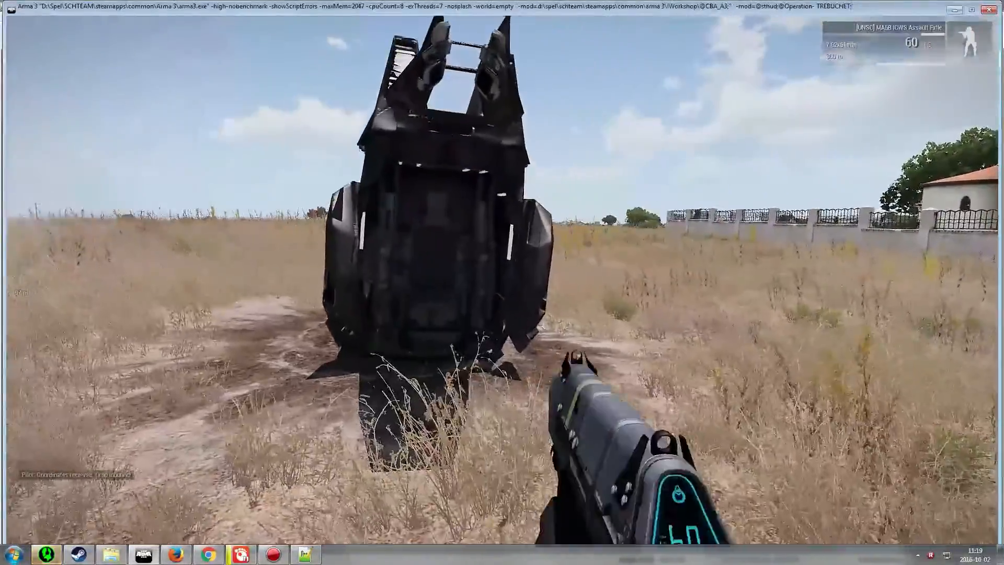
pyautogui.press('s')
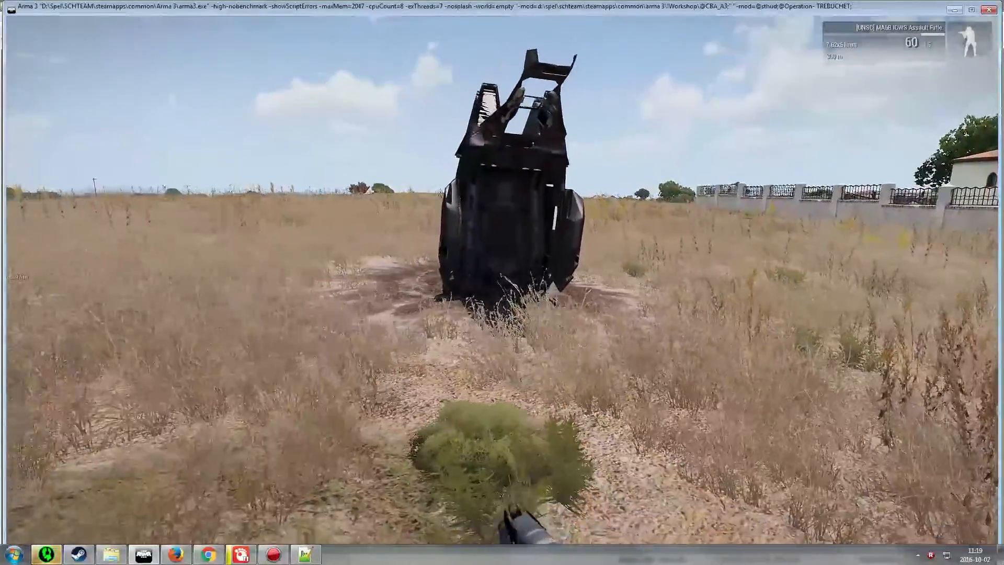
pyautogui.press('a')
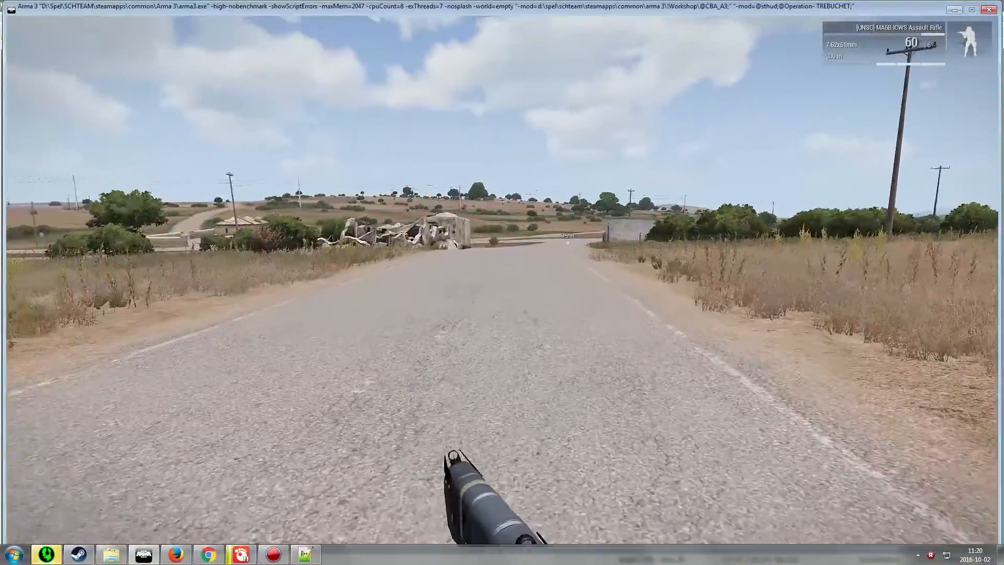
pyautogui.press('w')
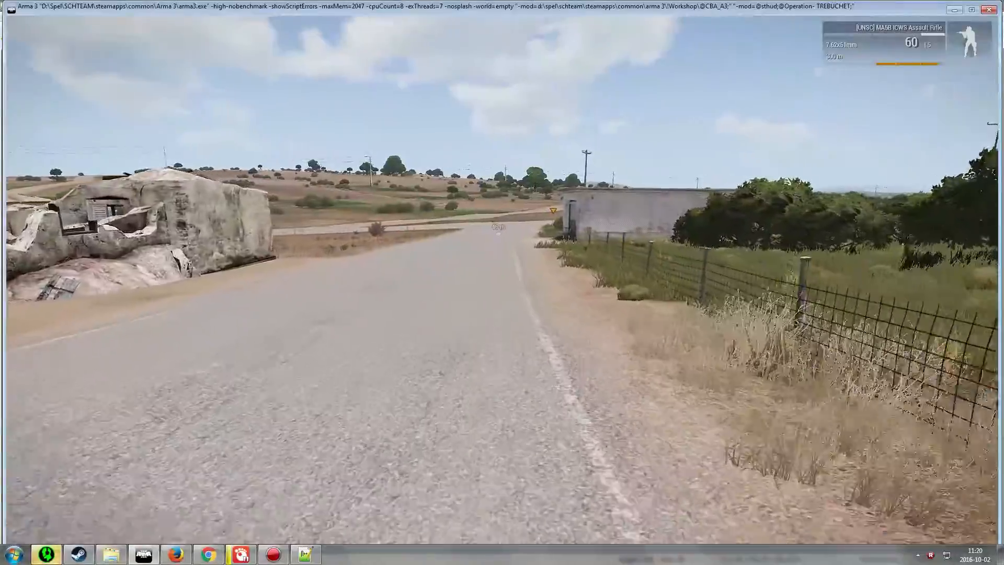
pyautogui.press('w')
pyautogui.press('w')
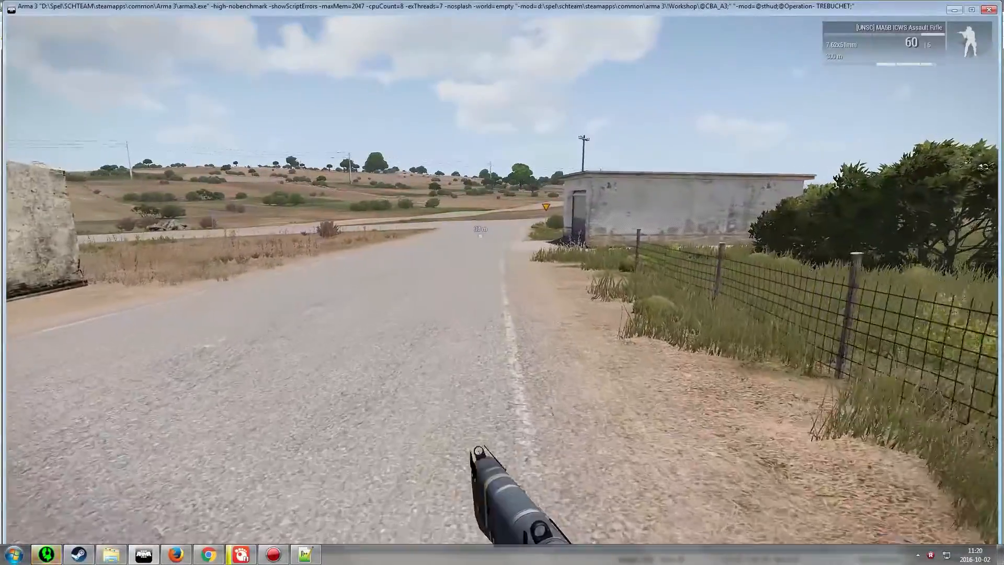
pyautogui.press('w')
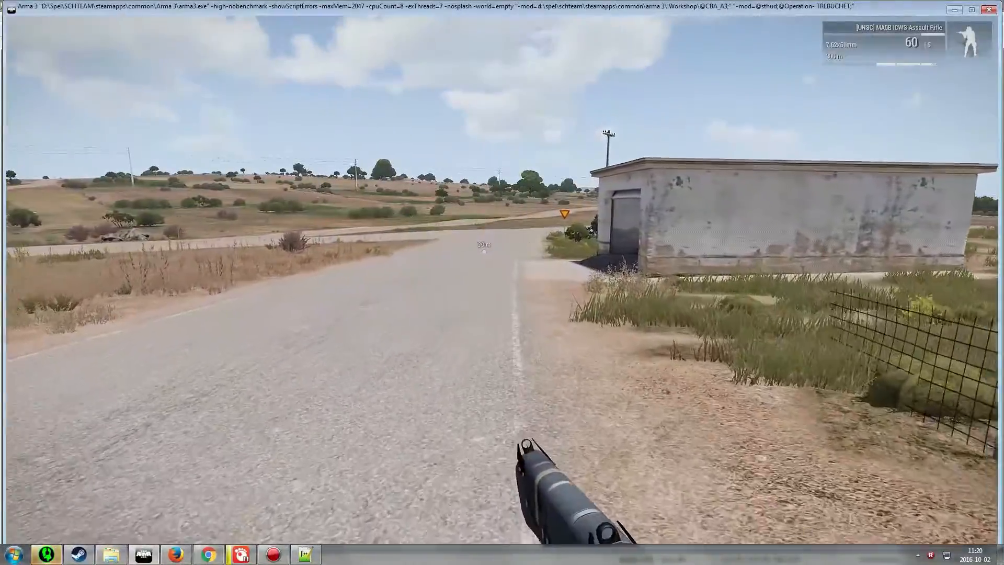
pyautogui.press('w')
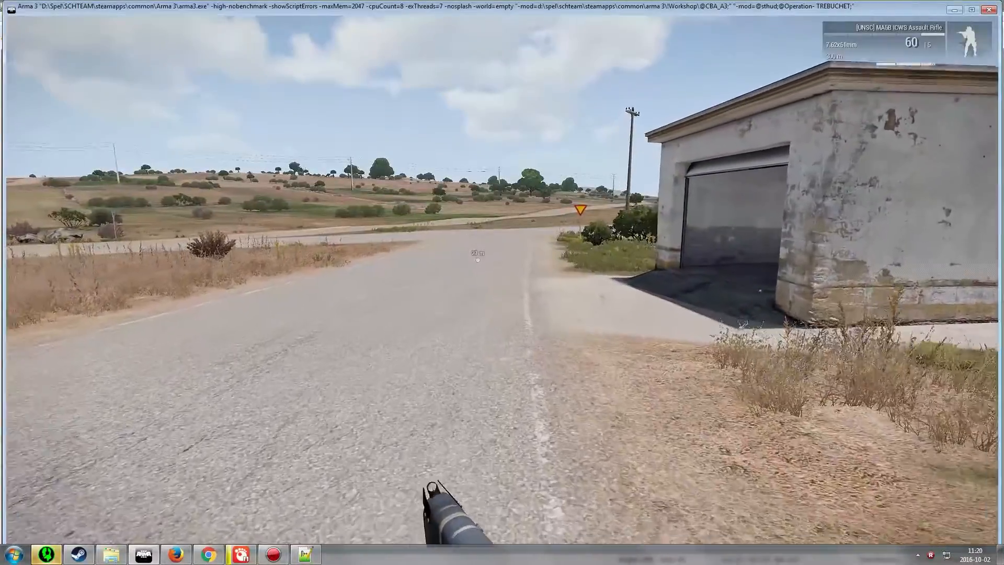
pyautogui.press('w')
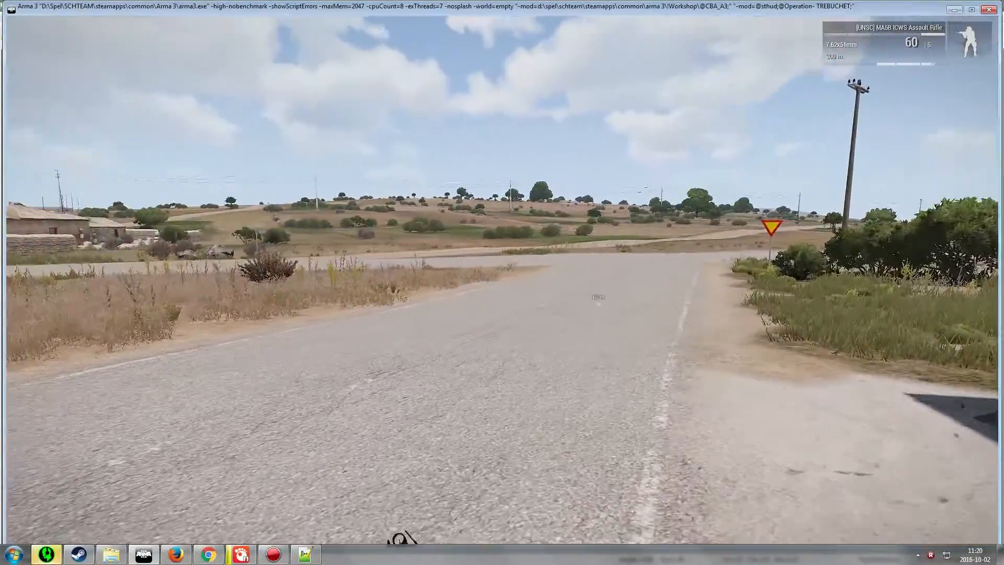
# Check the player's position on the map relative to the GO HERE marker and the airfield
pyautogui.press('m')
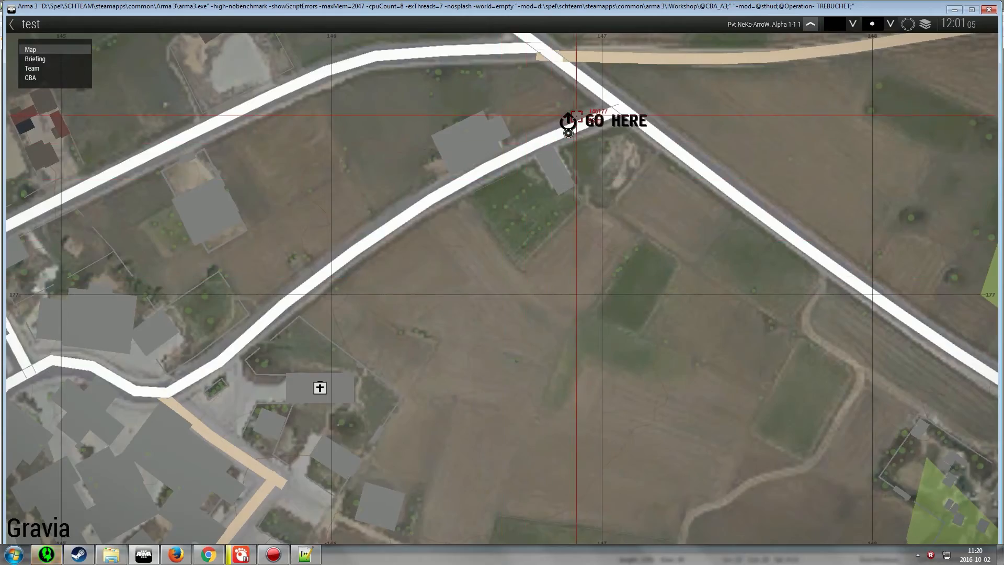
pyautogui.scroll(4, 576, 116)
pyautogui.press('m')
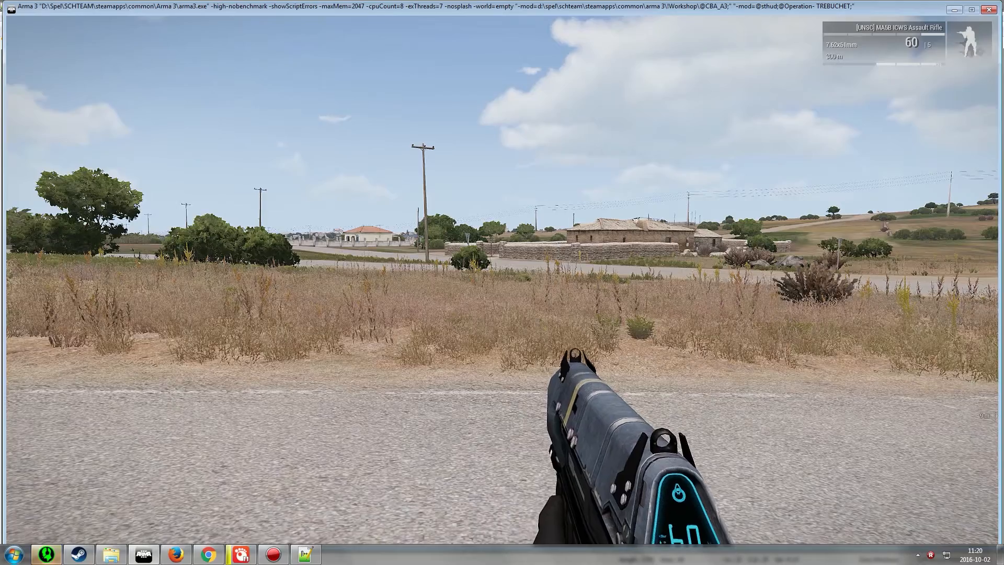
pyautogui.press('m')
pyautogui.scroll(-12, 515, 284)
pyautogui.moveTo(617, 366); pyautogui.dragTo(635, 129, button='right')
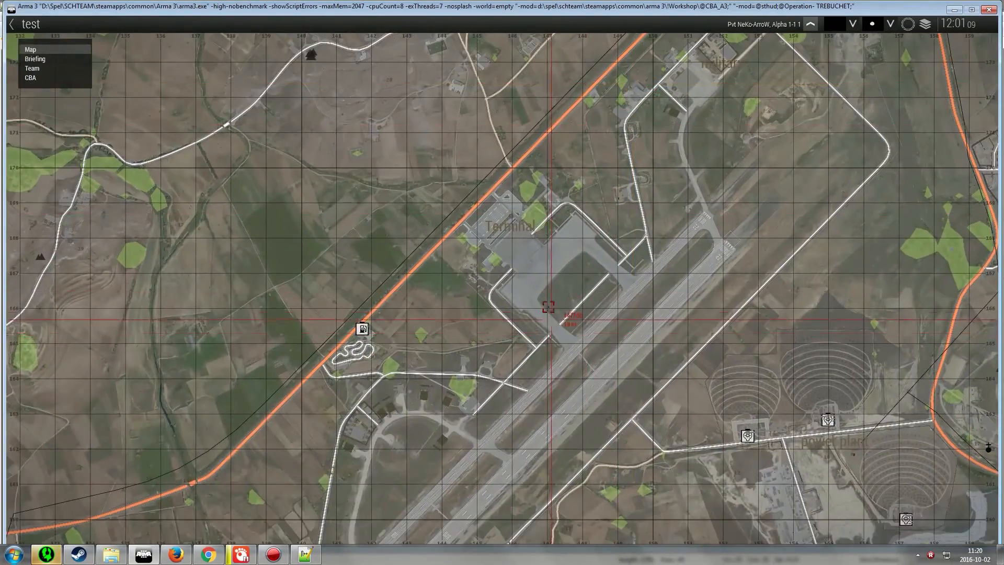
pyautogui.scroll(5, 545, 314)
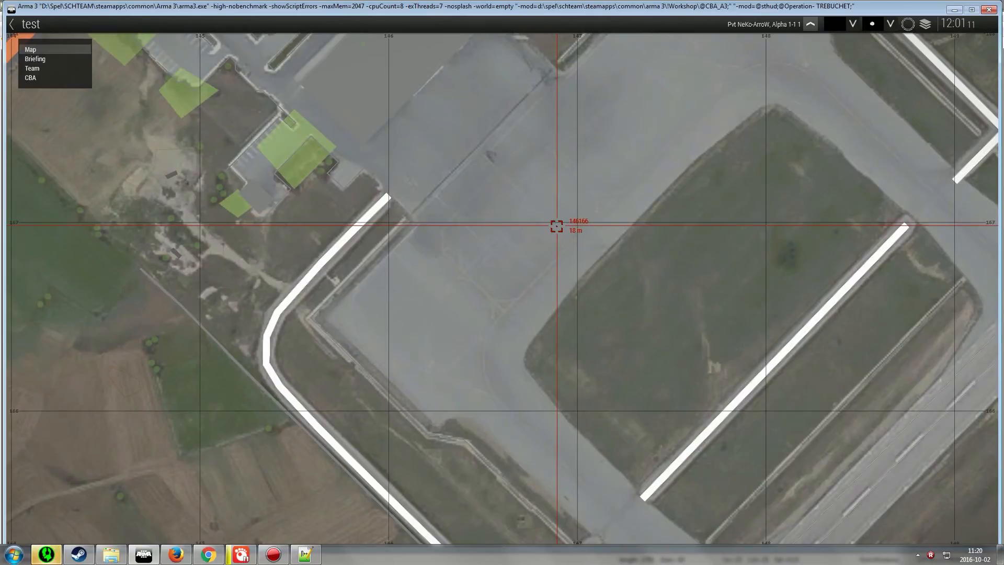
pyautogui.press('m')
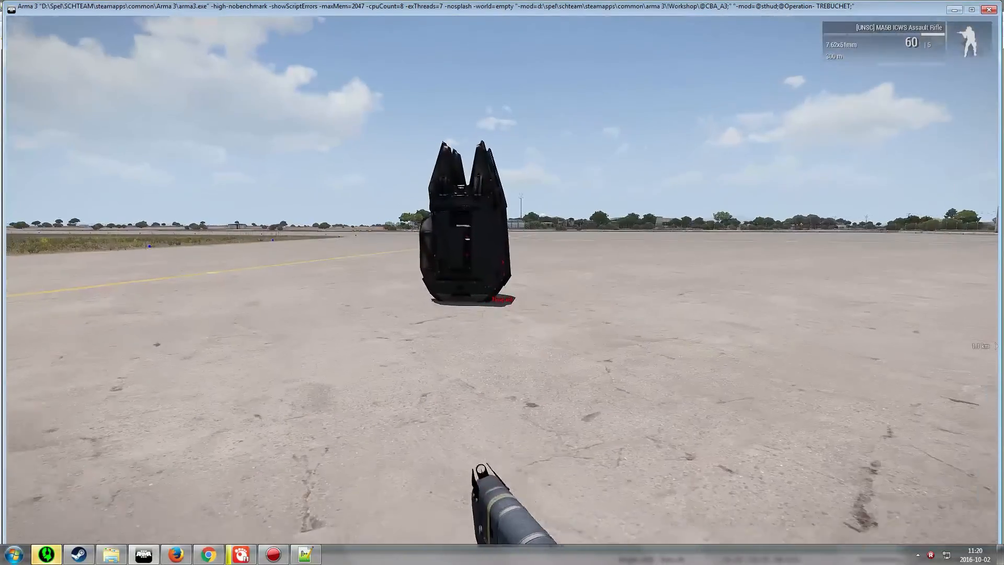
pyautogui.press('w')
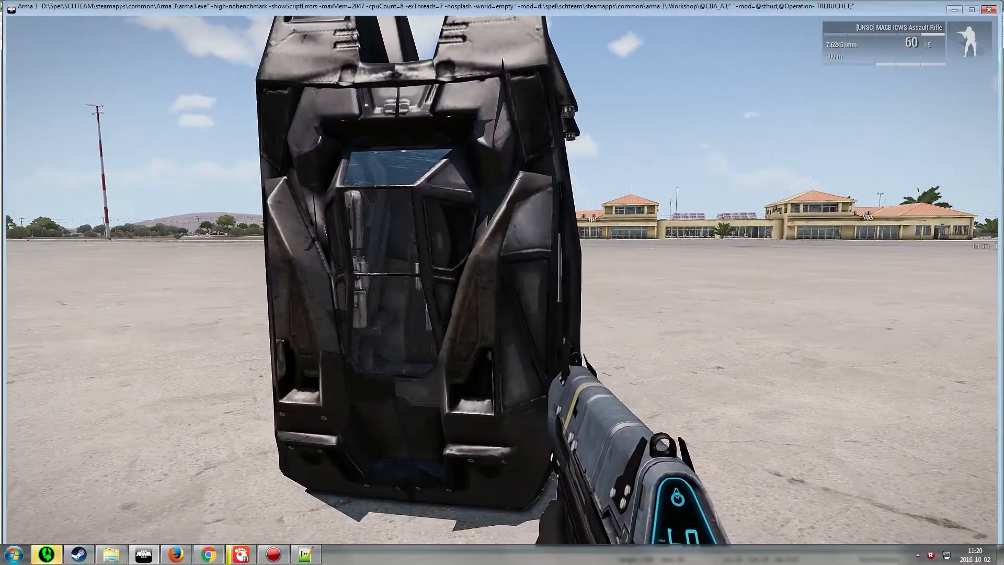
# Examine the drop zone markers on the map around Athira's factory and Gravia
pyautogui.press('m')
pyautogui.scroll(-10, 522, 366)
pyautogui.scroll(5, 518, 201)
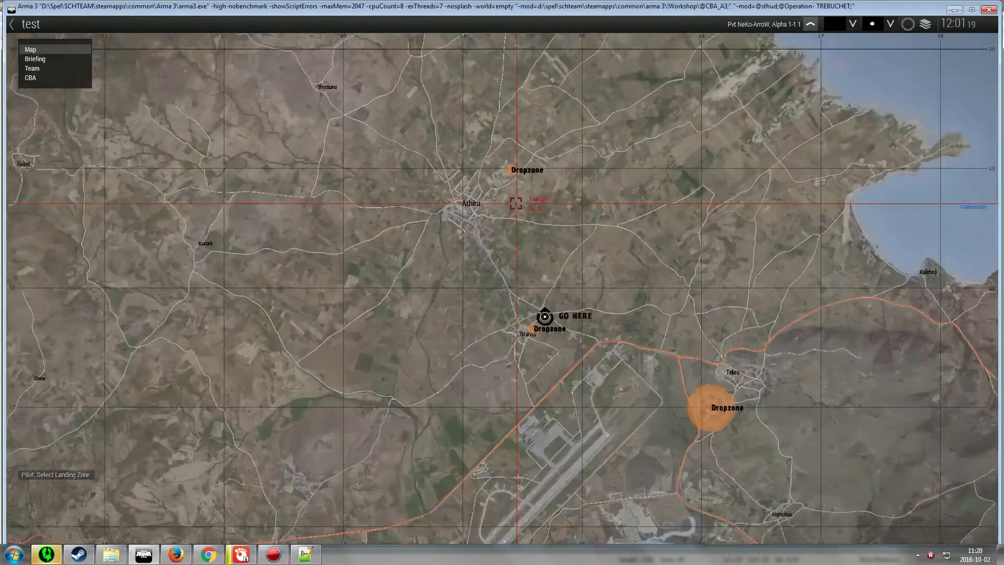
pyautogui.scroll(4, 515, 125)
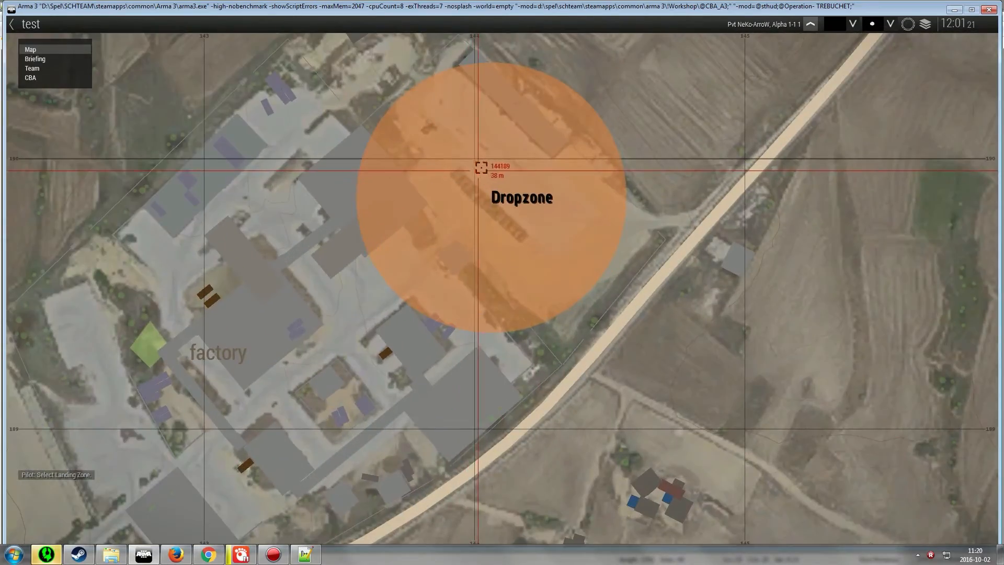
pyautogui.scroll(-4, 482, 165)
pyautogui.scroll(-3, 486, 160)
pyautogui.scroll(5, 541, 400)
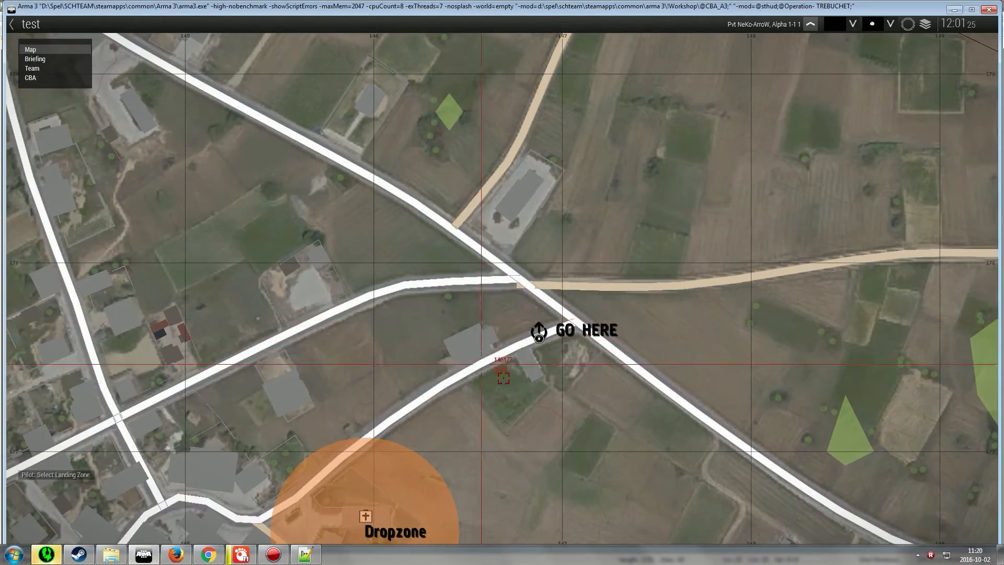
pyautogui.scroll(-5, 538, 339)
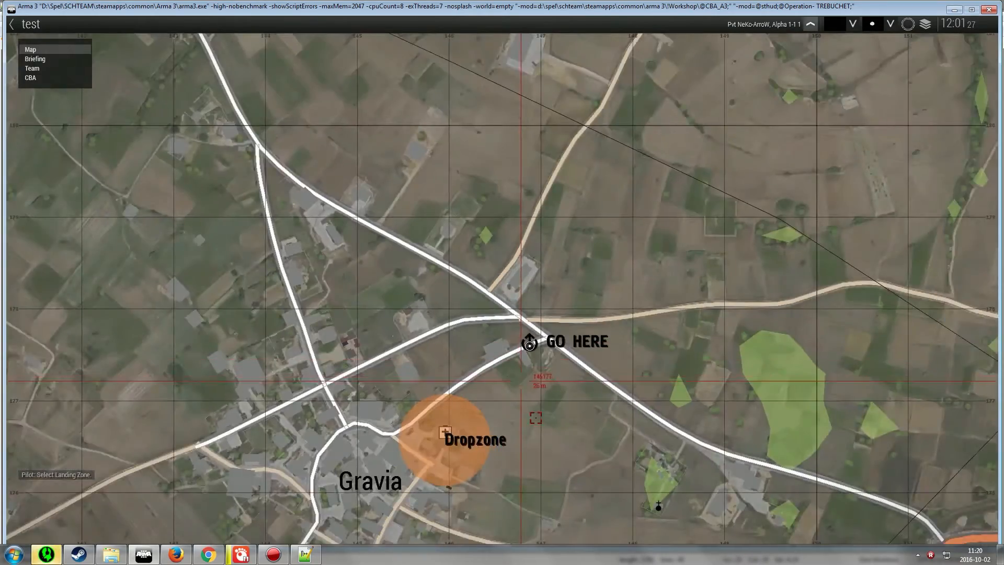
# Pick the Dropzone at the factory north of Gravia on the map to drop in there
pyautogui.scroll(5, 492, 145)
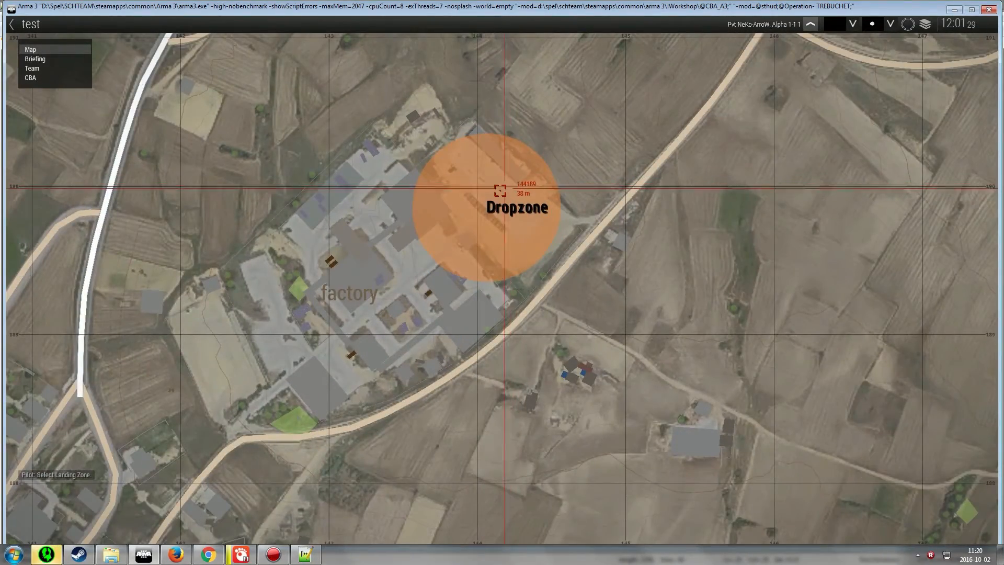
pyautogui.click(500, 190)
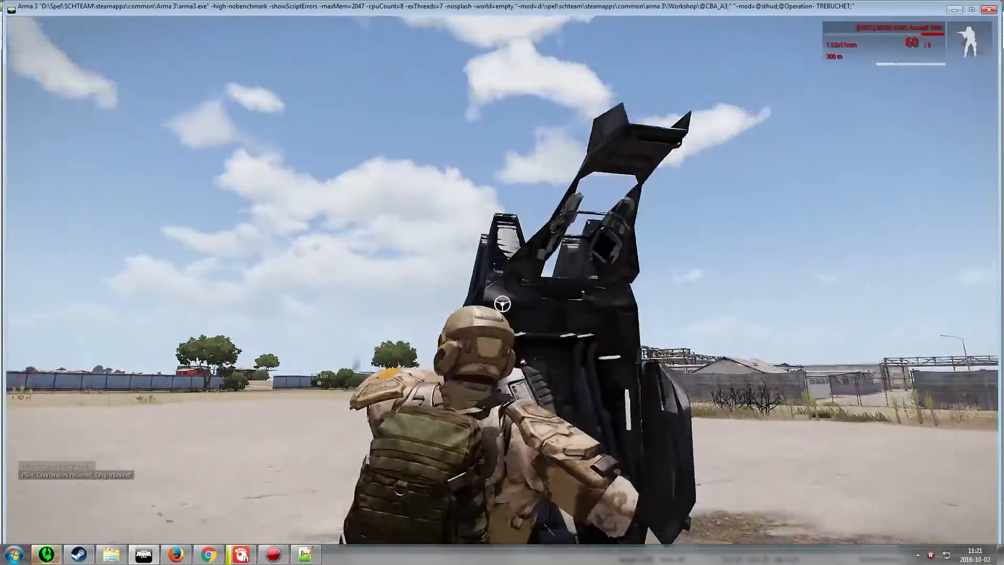
pyautogui.press('s')
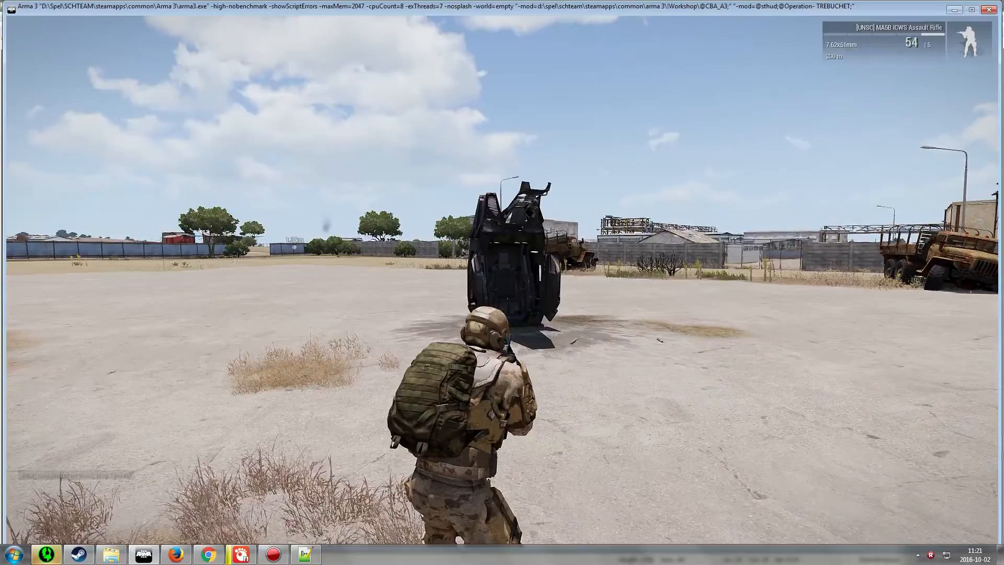
# After landing, walk around the factory yard near the drop pod
pyautogui.click(502, 282)
pyautogui.press('w')
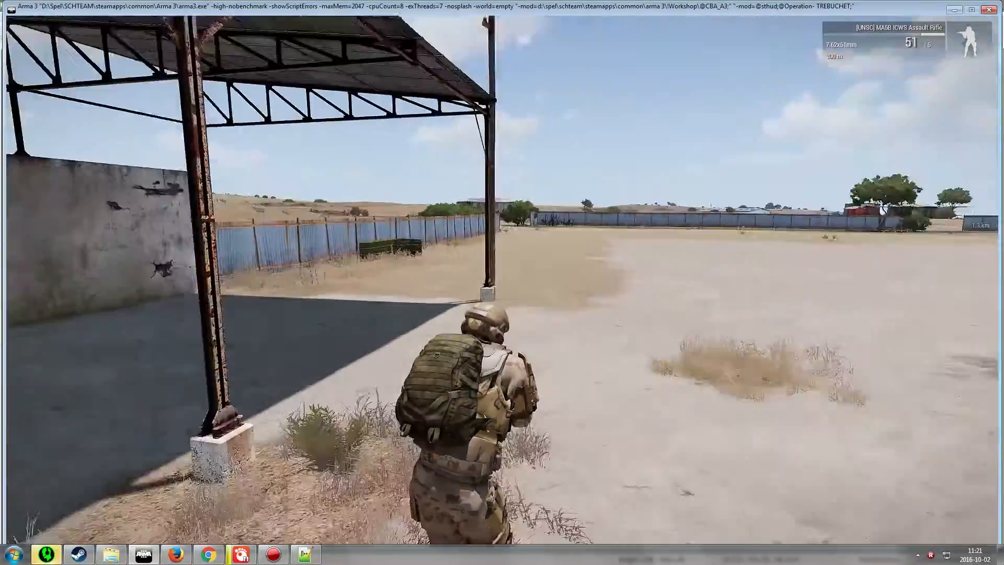
pyautogui.press('w')
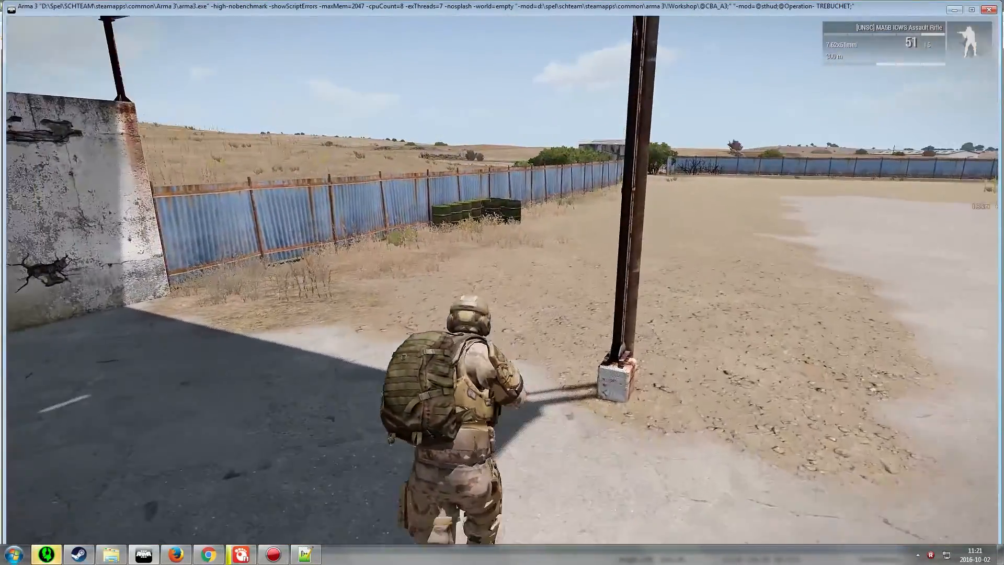
pyautogui.press('w')
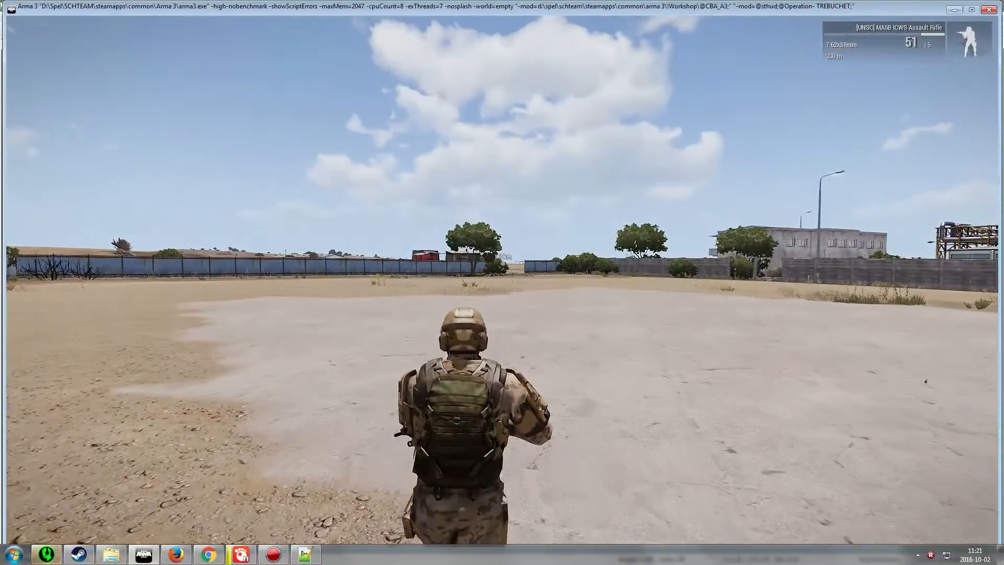
pyautogui.press('w')
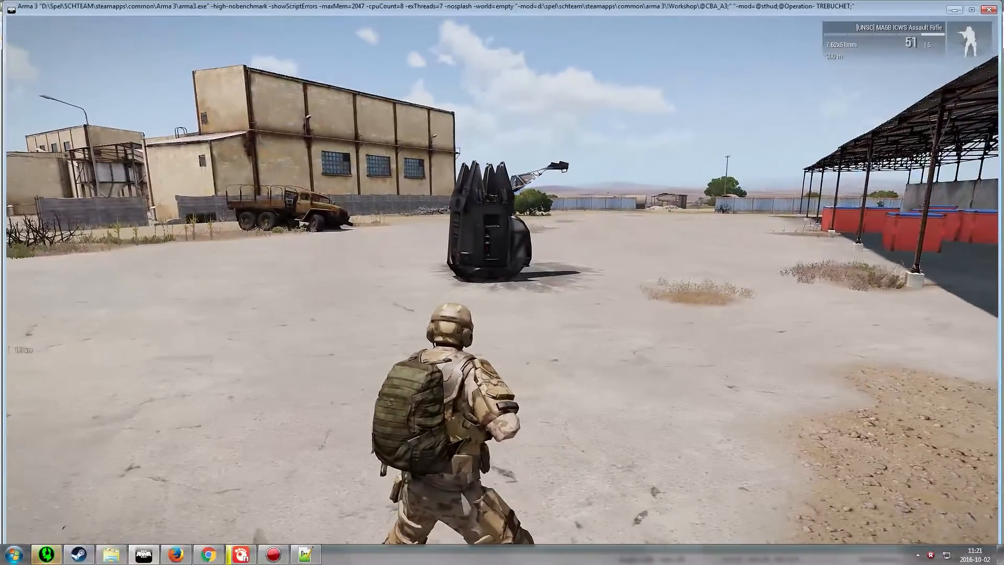